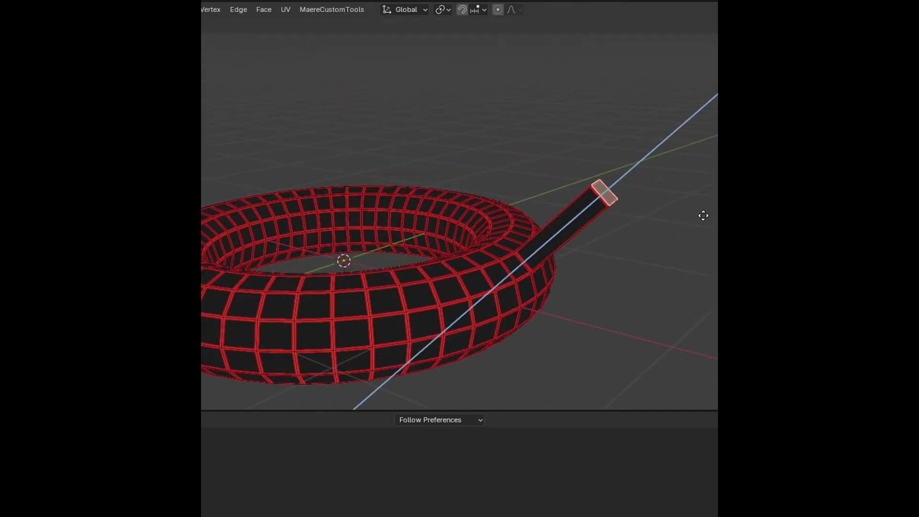
{"action": "left_click", "coordinate": [607, 248]}
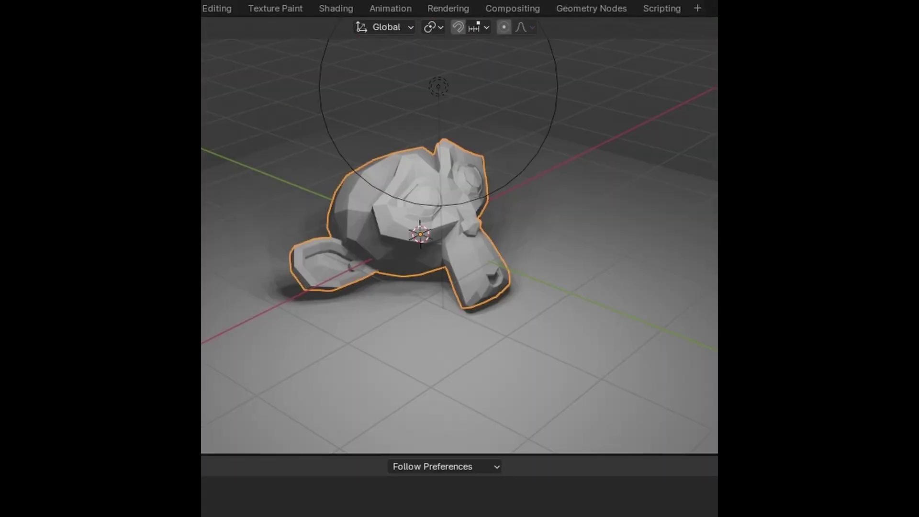
{"action": "left_click_drag", "start_coordinate": [447, 497], "coordinate": [432, 178]}
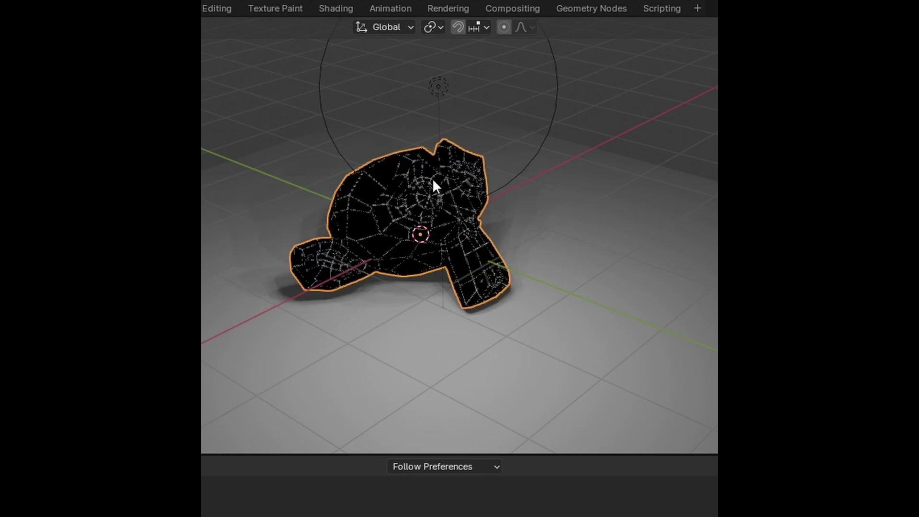
{"action": "scroll", "coordinate": [297, 92], "scroll_direction": "up", "scroll_amount": 1}
{"action": "scroll", "coordinate": [297, 91], "scroll_direction": "up", "scroll_amount": 3}
{"action": "middle_click_drag", "start_coordinate": [375, 192], "coordinate": [331, 191]}
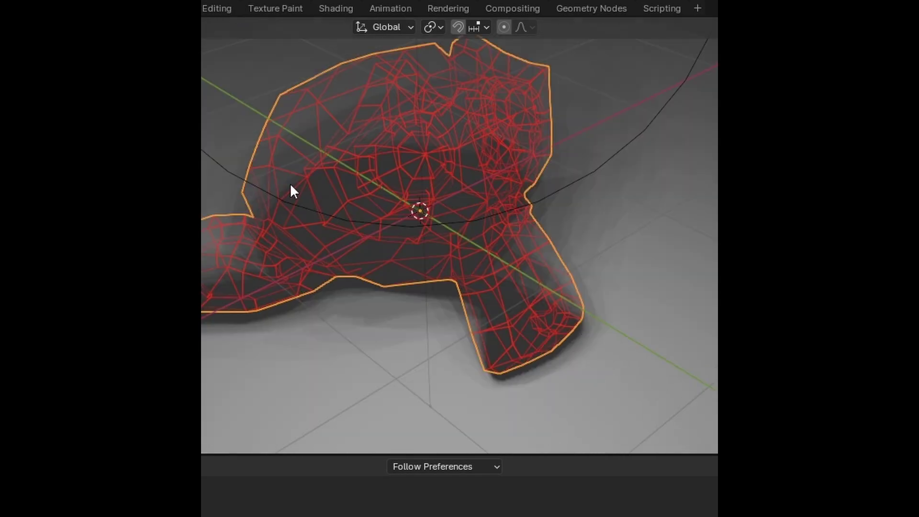
{"action": "middle_click_drag", "start_coordinate": [290, 184], "coordinate": [260, 167]}
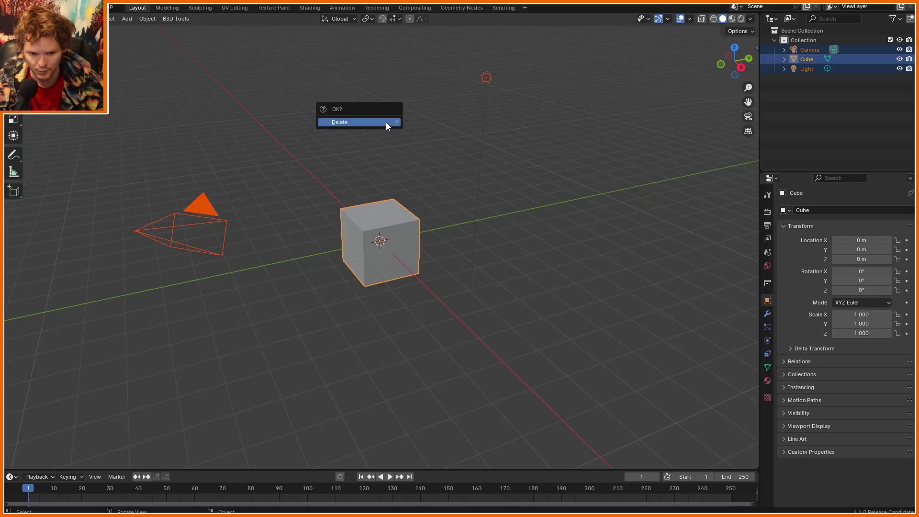
{"action": "left_click", "coordinate": [386, 122]}
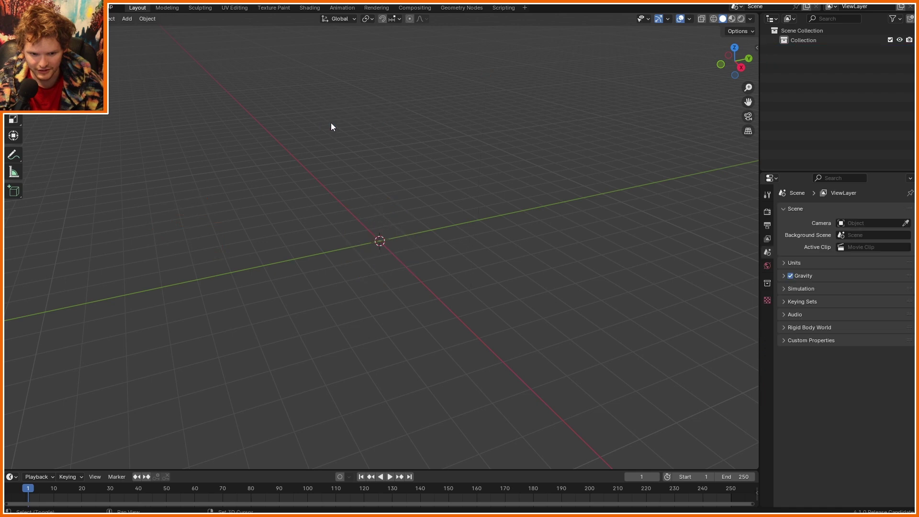
Step: Add a torus mesh to the empty scene
{"action": "key", "text": "shift+a"}
{"action": "mouse_move", "coordinate": [314, 136]}
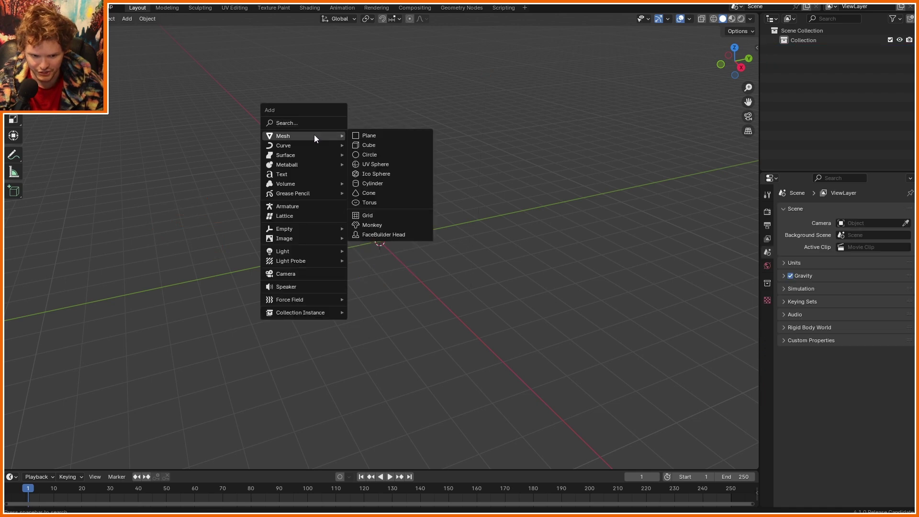
{"action": "left_click", "coordinate": [376, 203]}
{"action": "scroll", "coordinate": [427, 313], "scroll_direction": "up", "scroll_amount": 4}
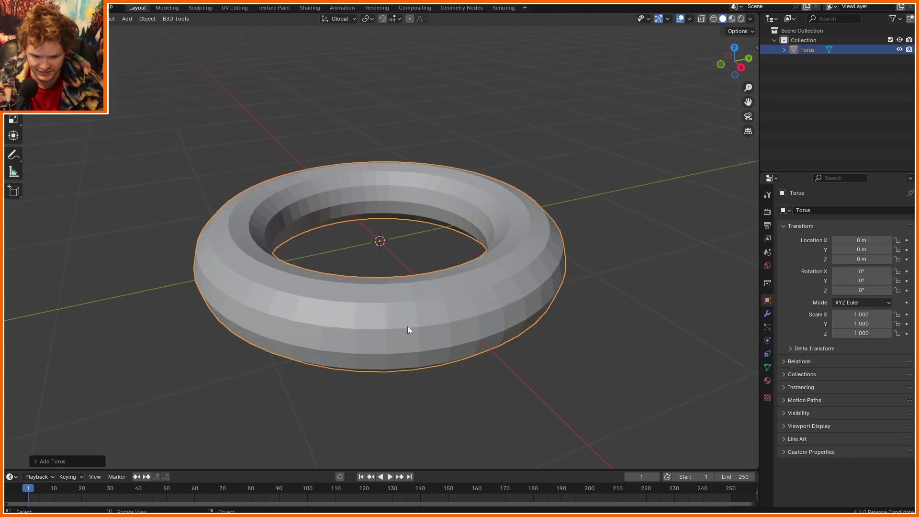
{"action": "key", "text": "Tab"}
{"action": "key", "text": "Tab"}
Step: Switch to the Geometry Nodes workspace and create a new geometry node tree on the torus
{"action": "left_click", "coordinate": [462, 8]}
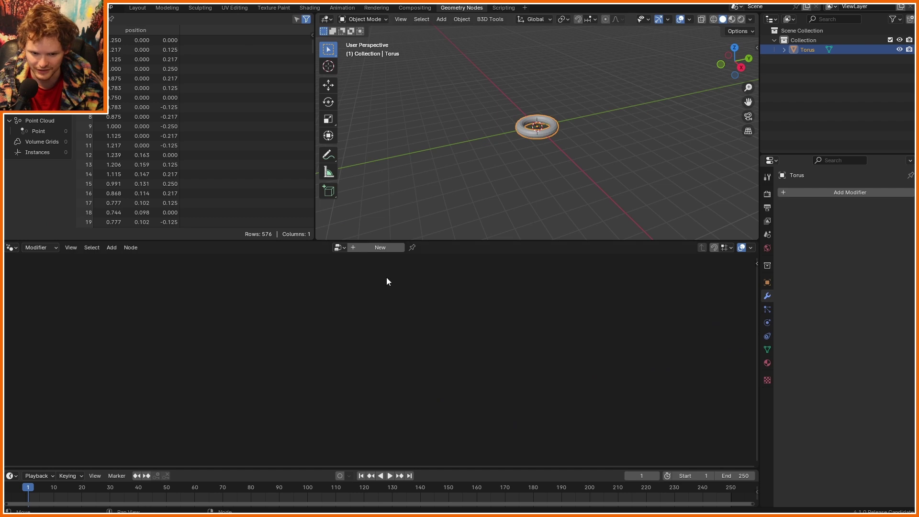
{"action": "left_click", "coordinate": [380, 248]}
{"action": "scroll", "coordinate": [572, 136], "scroll_direction": "up", "scroll_amount": 6}
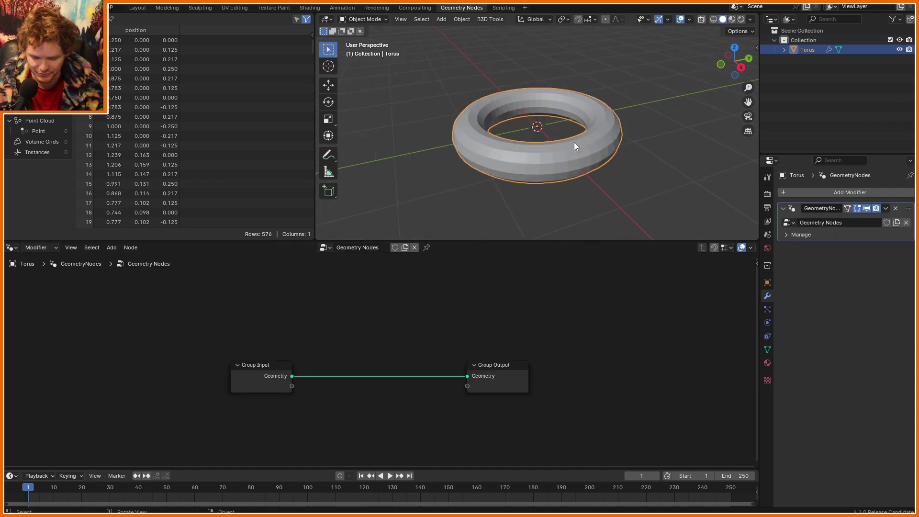
Step: Annotate the torus with freehand loops that follow its surface
{"action": "middle_click_drag", "start_coordinate": [574, 142], "coordinate": [602, 117]}
{"action": "left_click_drag", "start_coordinate": [602, 117], "coordinate": [433, 114]}
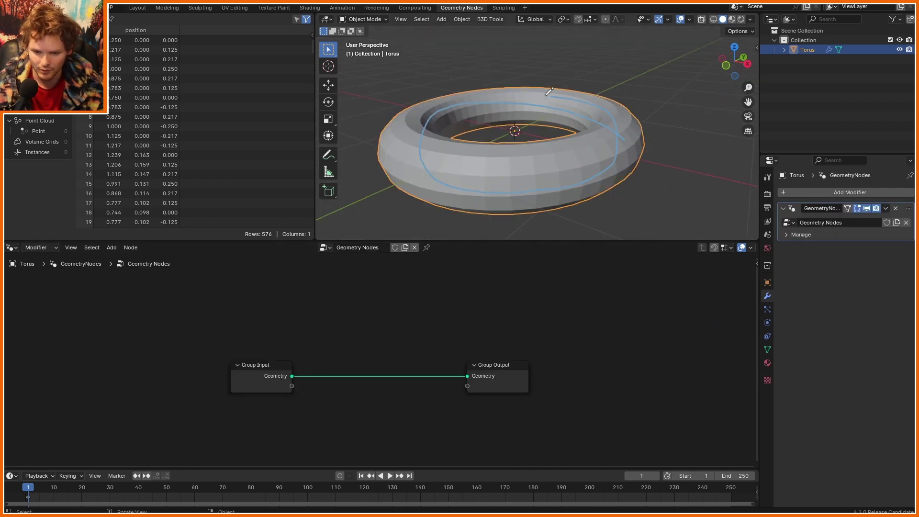
{"action": "left_click_drag", "start_coordinate": [549, 91], "coordinate": [424, 144]}
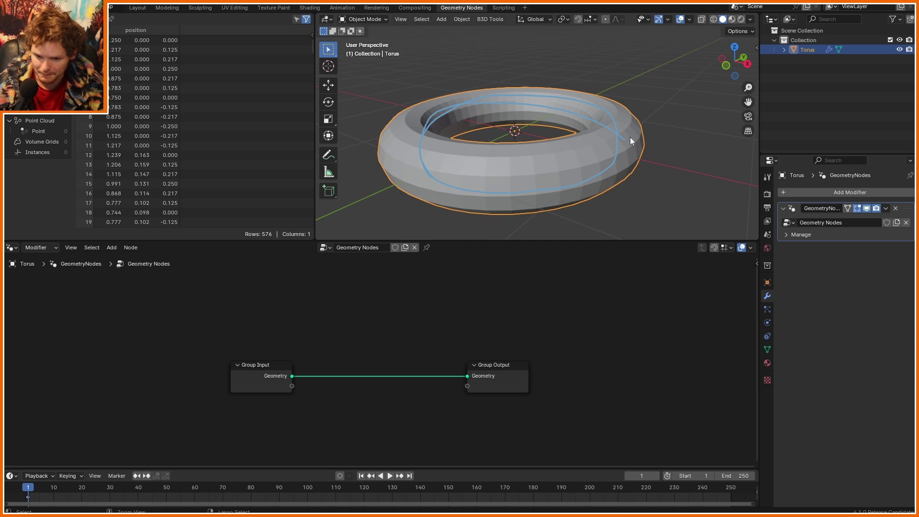
Step: Insert a Set Position node between Group Input and Group Output
{"action": "scroll", "coordinate": [378, 360], "scroll_direction": "up", "scroll_amount": 1}
{"action": "key", "text": "shift+a"}
{"action": "type", "text": "set po"}
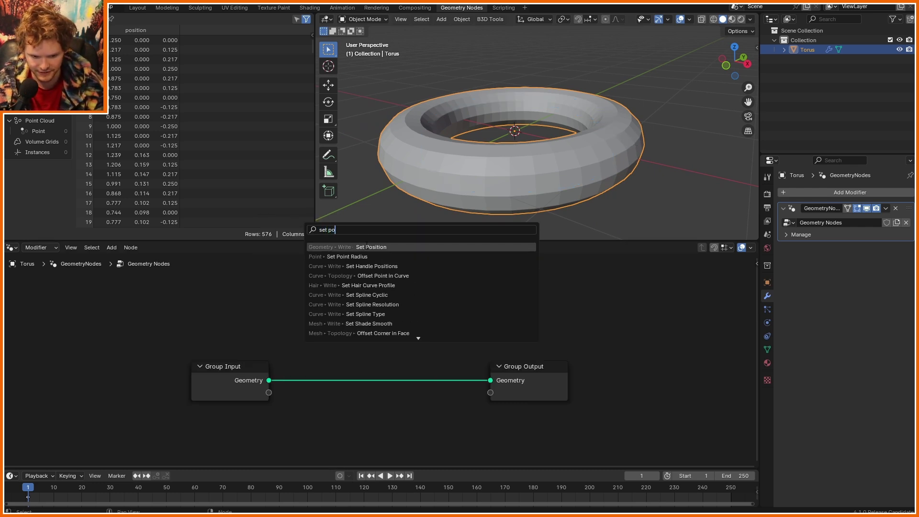
{"action": "left_click", "coordinate": [367, 247]}
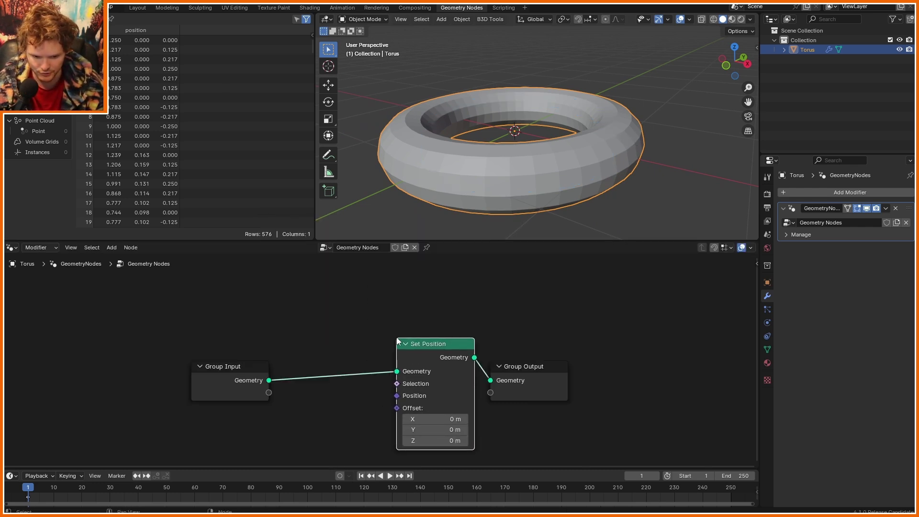
{"action": "left_click", "coordinate": [432, 346]}
Step: Add a Normal node that feeds the Offset input of the Set Position node
{"action": "left_click_drag", "start_coordinate": [426, 355], "coordinate": [286, 405]}
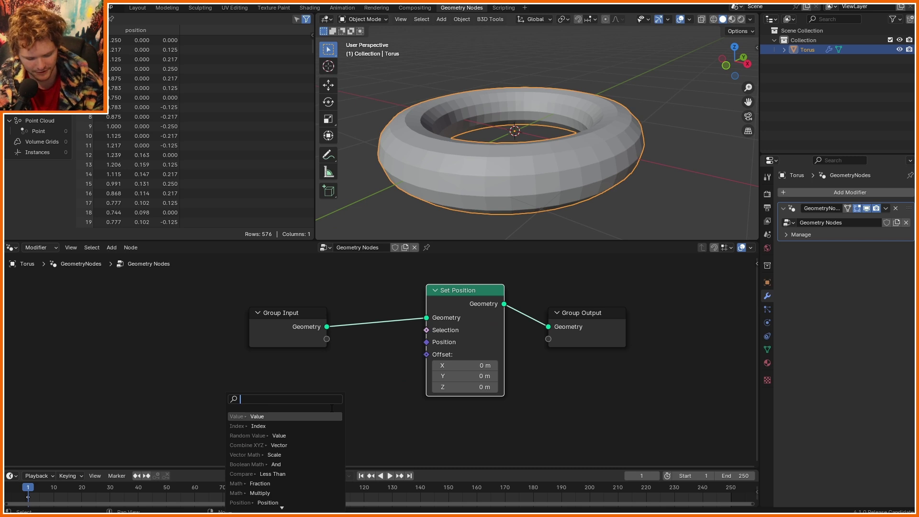
{"action": "type", "text": "norma"}
{"action": "key", "text": "Return"}
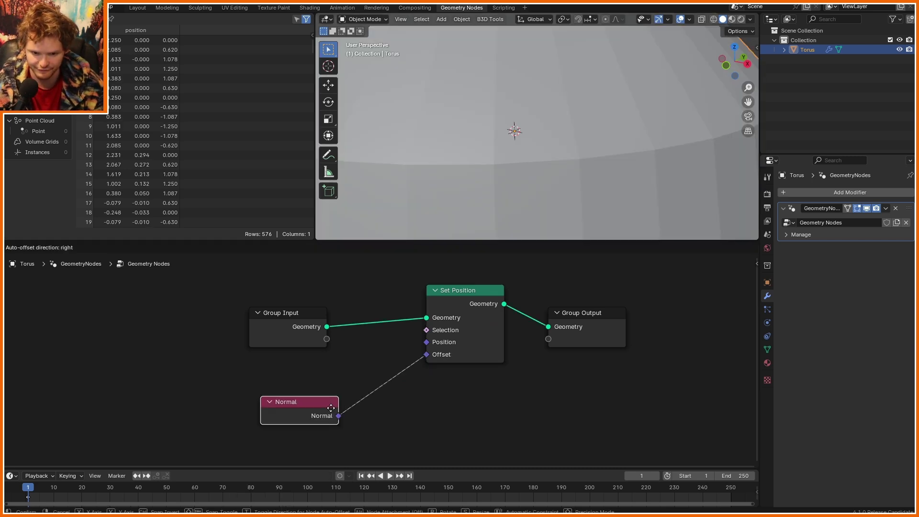
{"action": "left_click", "coordinate": [392, 420]}
{"action": "scroll", "coordinate": [522, 131], "scroll_direction": "down", "scroll_amount": 4}
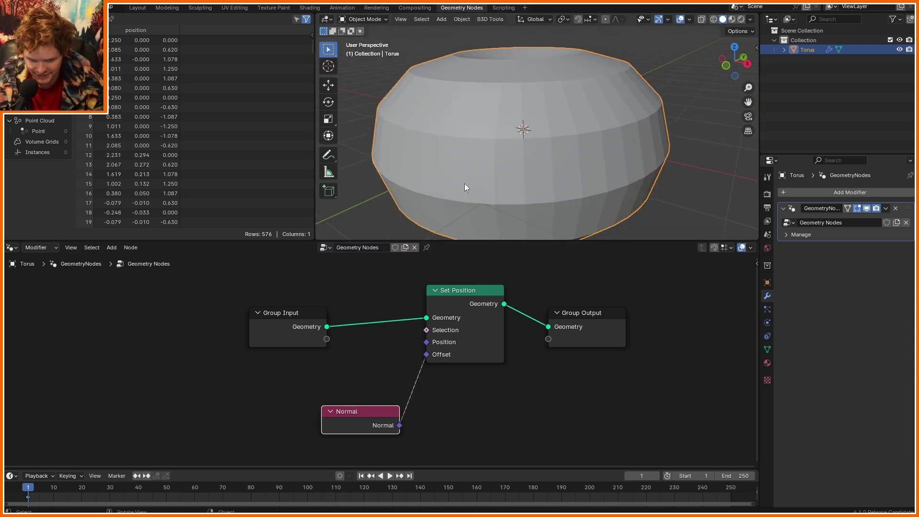
Step: Mute the Set Position node and annotate the outlines of two adjacent faces on the torus
{"action": "left_click", "coordinate": [462, 303]}
{"action": "key", "text": "m"}
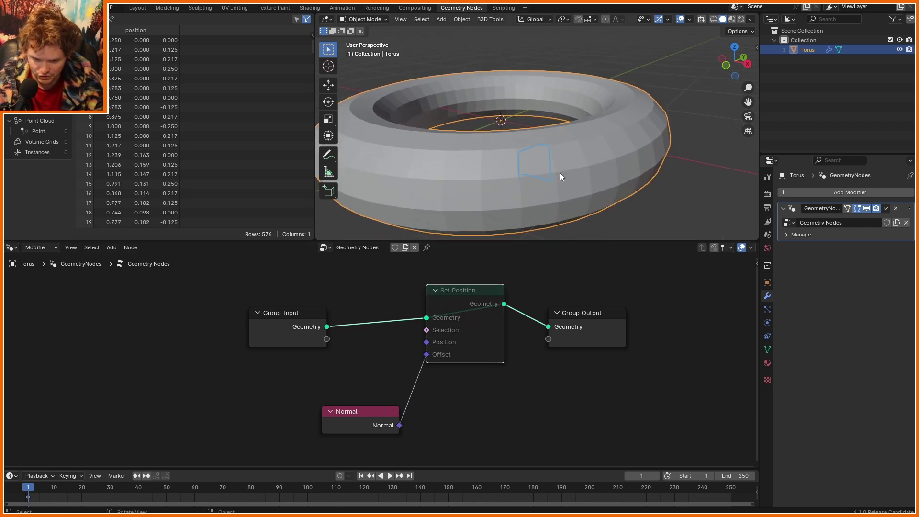
{"action": "mouse_move", "coordinate": [555, 178]}
{"action": "left_mouse_down"}
{"action": "mouse_move", "coordinate": [558, 143]}
{"action": "mouse_move", "coordinate": [577, 138]}
{"action": "left_mouse_up"}
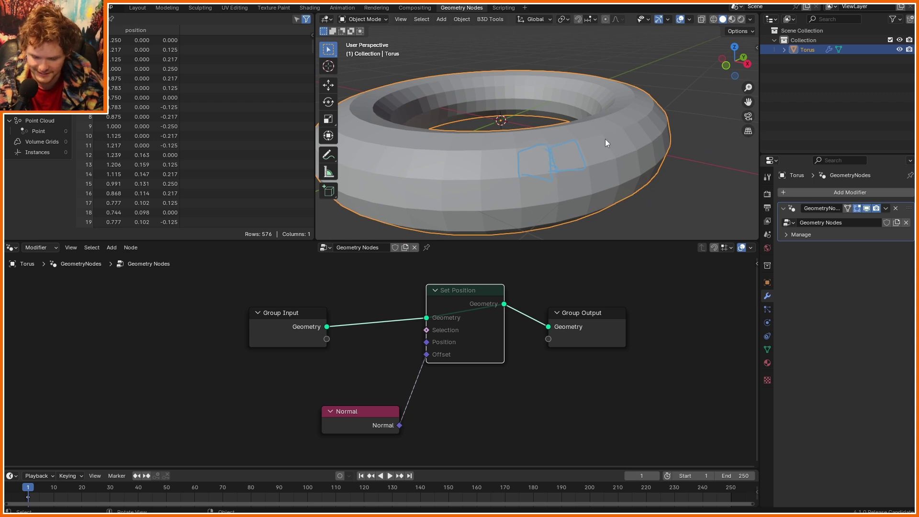
Step: Move Group Input away from Set Position and add a Split Edges node between them
{"action": "left_click_drag", "start_coordinate": [263, 333], "coordinate": [101, 328]}
{"action": "key", "text": "shift+a"}
{"action": "type", "text": "split"}
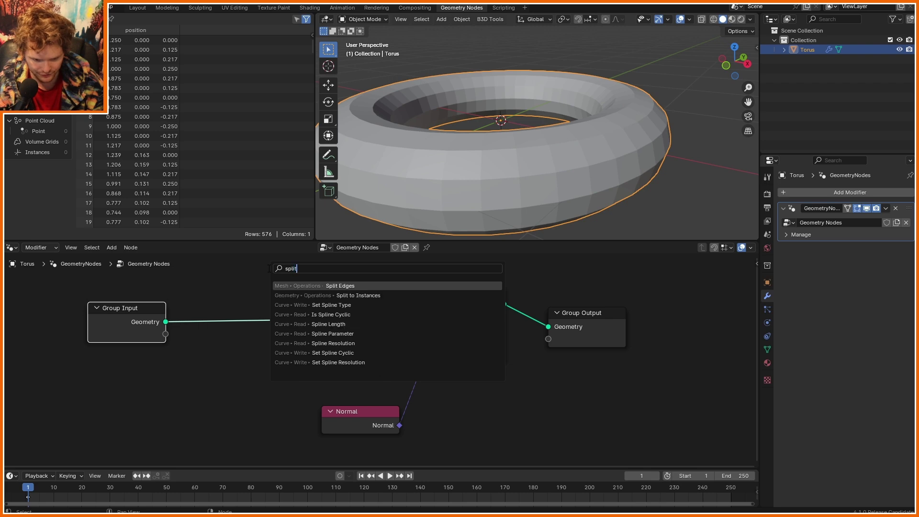
{"action": "key", "text": "Return"}
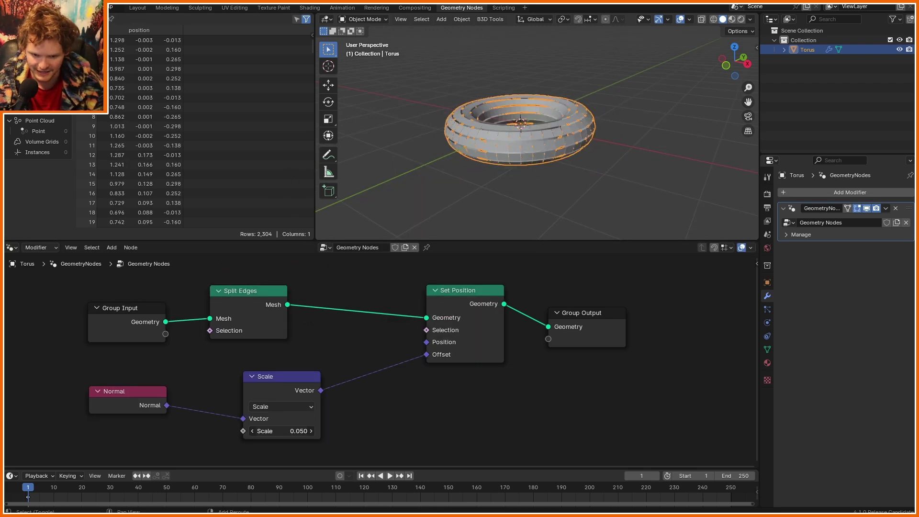
Step: Set the factor of the vector Scale node on the normal offset to 0.260
{"action": "left_click_drag", "start_coordinate": [287, 430], "coordinate": [268, 431]}
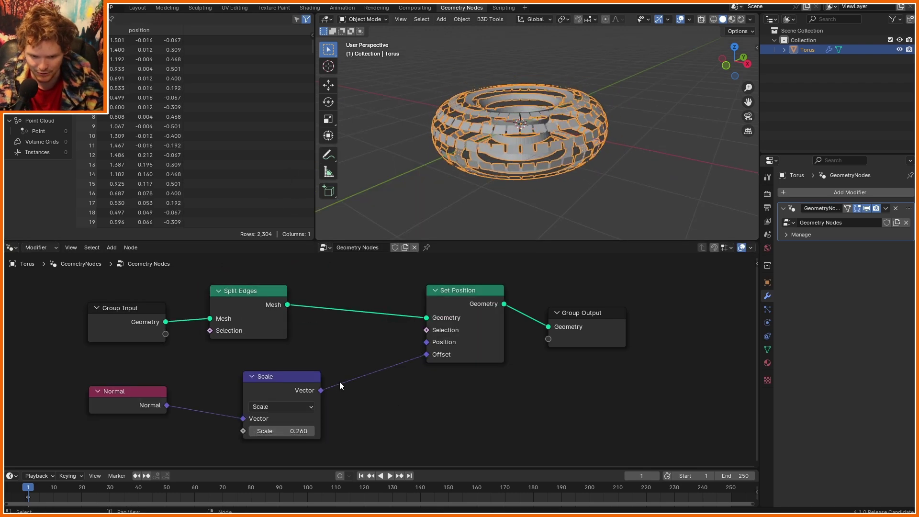
{"action": "scroll", "coordinate": [513, 149], "scroll_direction": "up", "scroll_amount": 5}
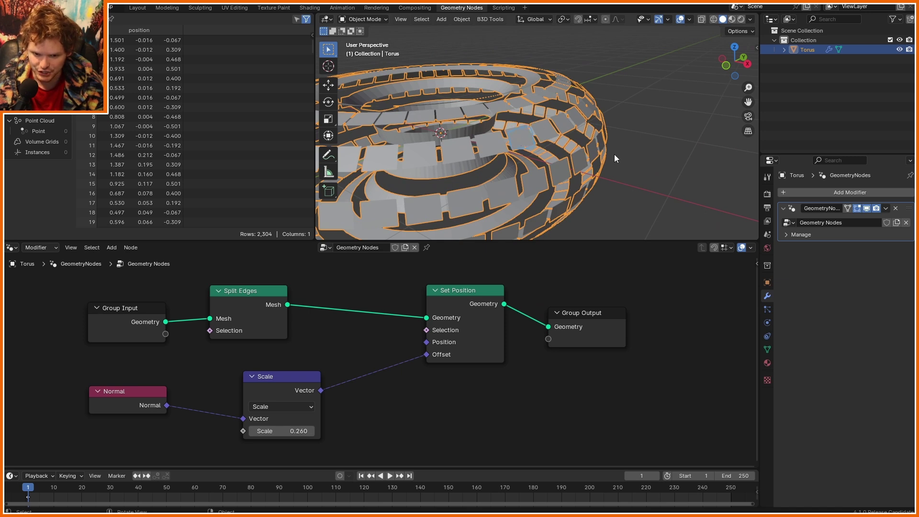
Step: Annotate the viewport with a detached face, its normal arrow and the rotation that points the arrow upward
{"action": "mouse_move", "coordinate": [552, 148]}
{"action": "left_mouse_down"}
{"action": "mouse_move", "coordinate": [609, 144]}
{"action": "mouse_move", "coordinate": [628, 175]}
{"action": "left_mouse_up"}
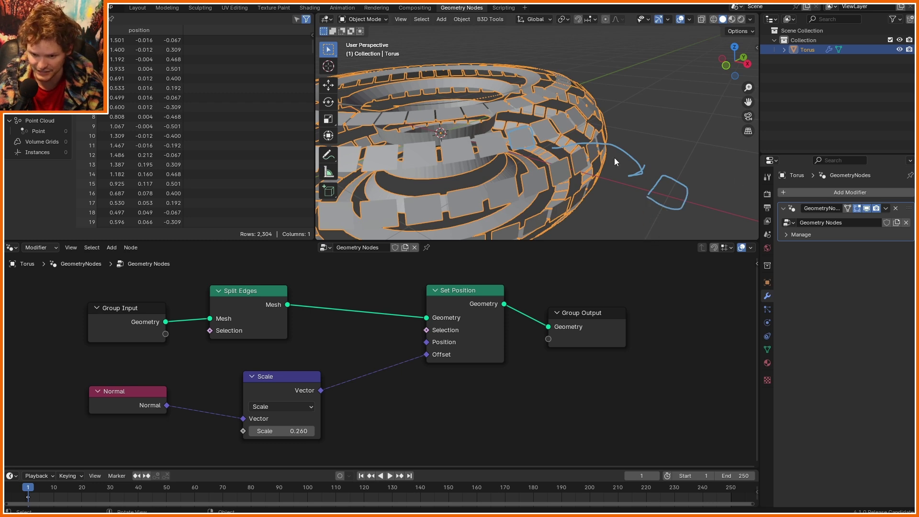
{"action": "mouse_move", "coordinate": [659, 197]}
{"action": "right_mouse_down"}
{"action": "mouse_move", "coordinate": [616, 160]}
{"action": "mouse_move", "coordinate": [565, 150]}
{"action": "right_mouse_up"}
{"action": "middle_click_drag", "start_coordinate": [520, 152], "coordinate": [533, 160]}
{"action": "right_click_drag", "start_coordinate": [533, 156], "coordinate": [570, 132]}
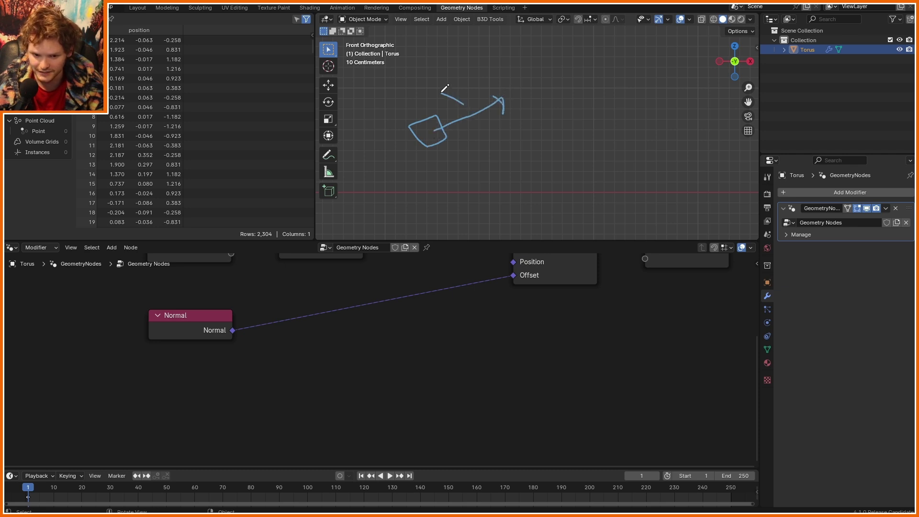
{"action": "left_click_drag", "start_coordinate": [428, 123], "coordinate": [436, 60]}
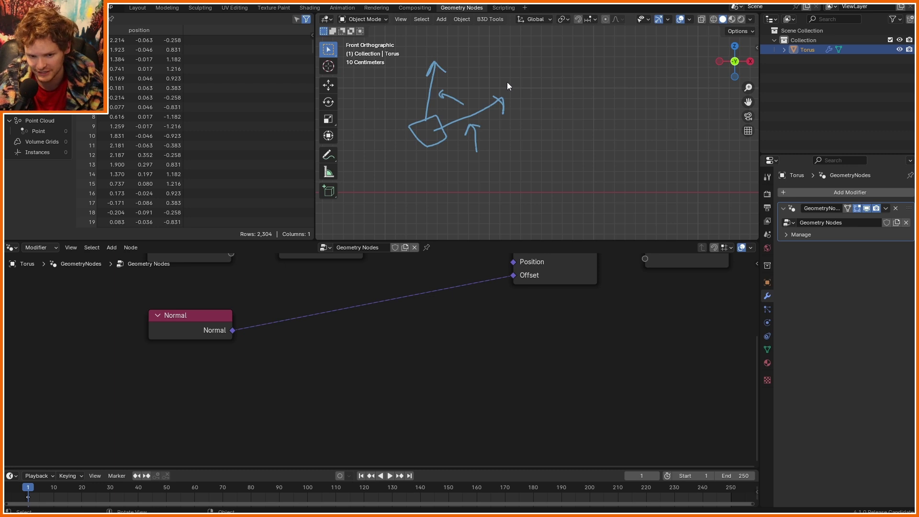
{"action": "mouse_move", "coordinate": [517, 88]}
{"action": "right_mouse_down"}
{"action": "mouse_move", "coordinate": [390, 165]}
{"action": "mouse_move", "coordinate": [433, 72]}
{"action": "right_mouse_up"}
Step: Add an Align Euler to Vector node set to the Z axis, with the Normal output feeding its Vector input
{"action": "left_click_drag", "start_coordinate": [233, 330], "coordinate": [372, 337]}
{"action": "type", "text": "align"}
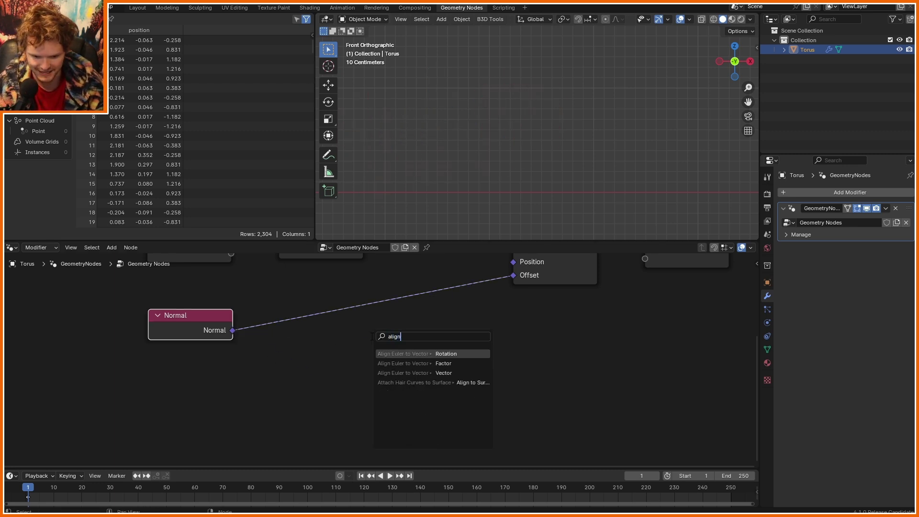
{"action": "key", "text": "Return"}
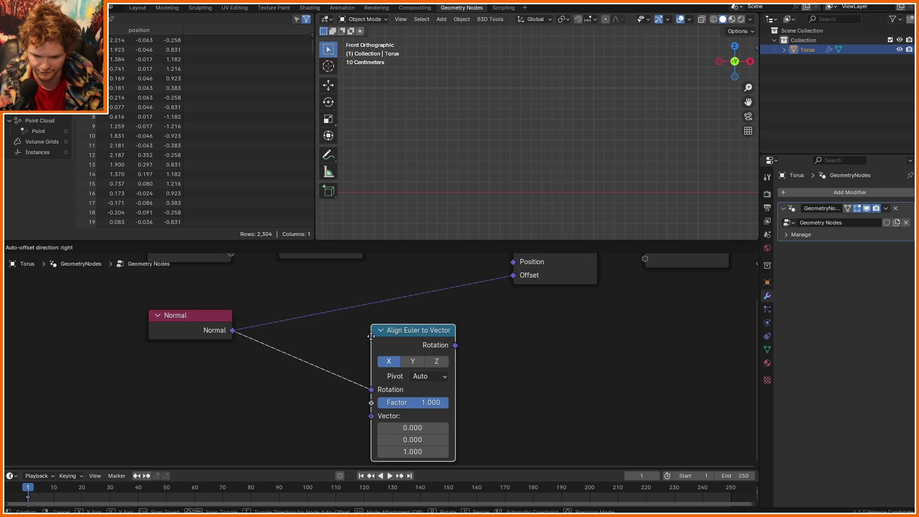
{"action": "left_click", "coordinate": [332, 305]}
{"action": "left_click_drag", "start_coordinate": [331, 360], "coordinate": [333, 385]}
{"action": "left_click", "coordinate": [398, 335]}
{"action": "left_click_drag", "start_coordinate": [390, 317], "coordinate": [374, 340]}
{"action": "right_click_drag", "start_coordinate": [444, 374], "coordinate": [402, 349], "text": "ctrl"}
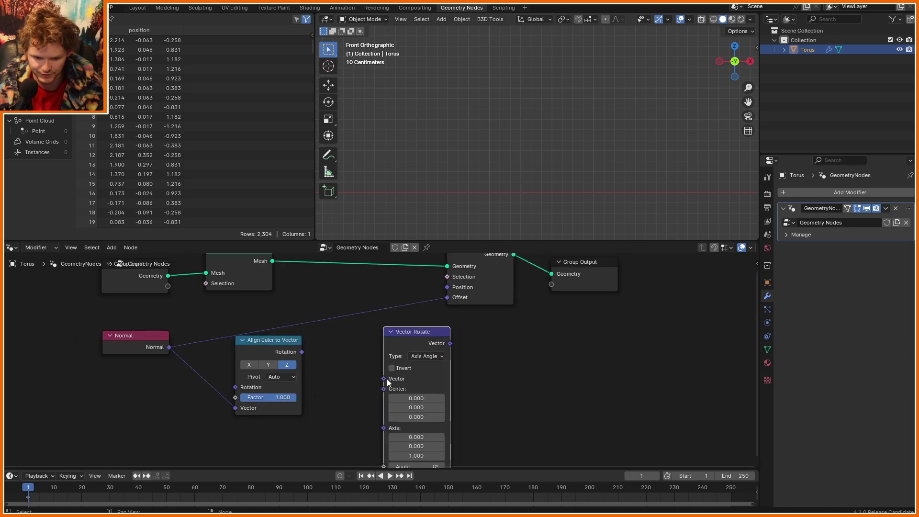
Step: Add a Position node that feeds the Vector input of the Vector Rotate node
{"action": "left_click_drag", "start_coordinate": [388, 380], "coordinate": [257, 443]}
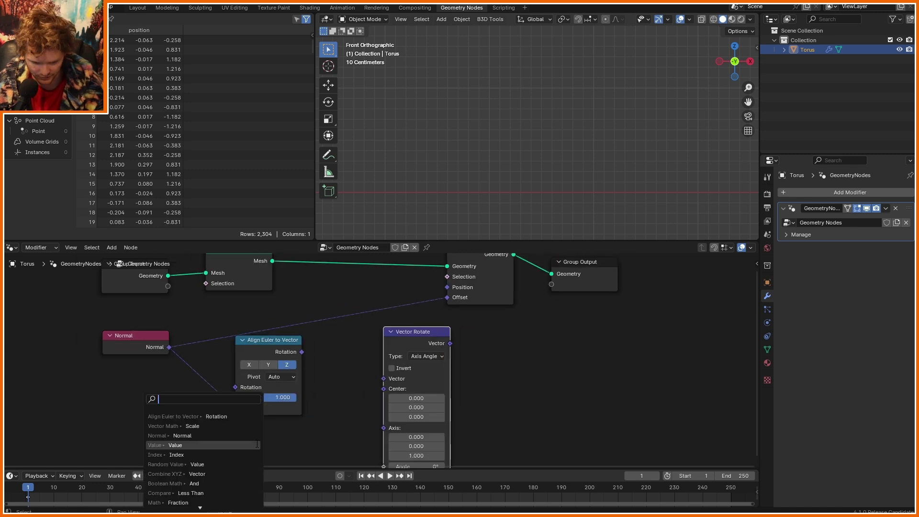
{"action": "type", "text": "po"}
{"action": "left_click", "coordinate": [190, 425]}
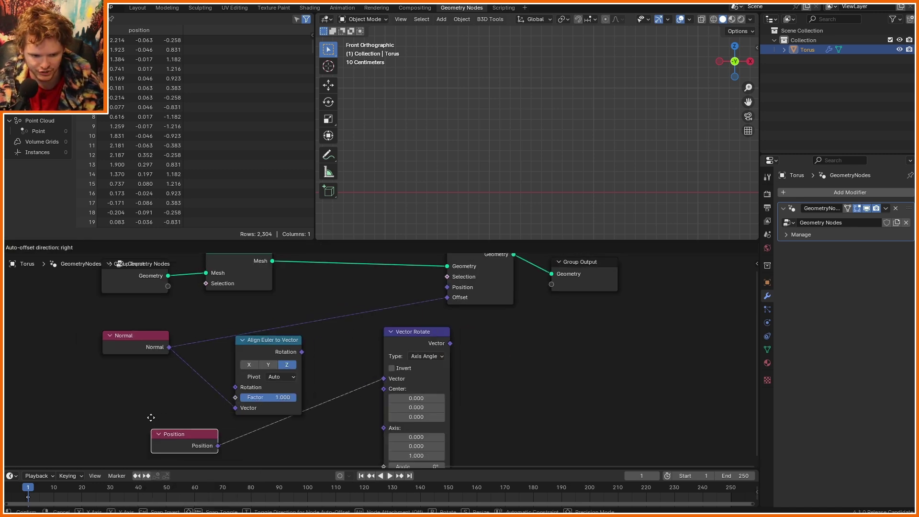
{"action": "left_click", "coordinate": [150, 418]}
{"action": "key", "text": "d"}
{"action": "left_click_drag", "start_coordinate": [440, 164], "coordinate": [422, 136]}
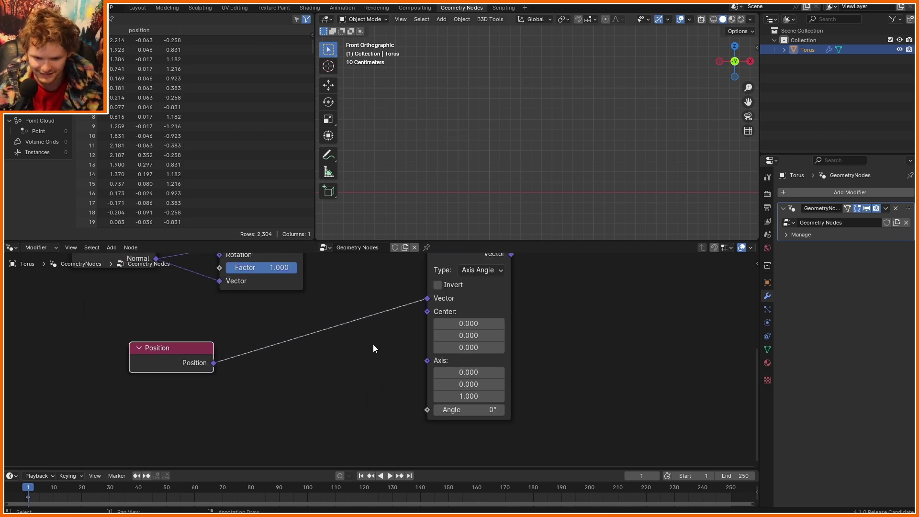
{"action": "middle_click_drag", "start_coordinate": [373, 349], "coordinate": [423, 370]}
{"action": "key", "text": "g"}
{"action": "left_click", "coordinate": [170, 334]}
Step: Add an Evaluate on Domain node fed by Position and set its domain to Face
{"action": "left_click_drag", "start_coordinate": [235, 358], "coordinate": [318, 368]}
{"action": "type", "text": "eval"}
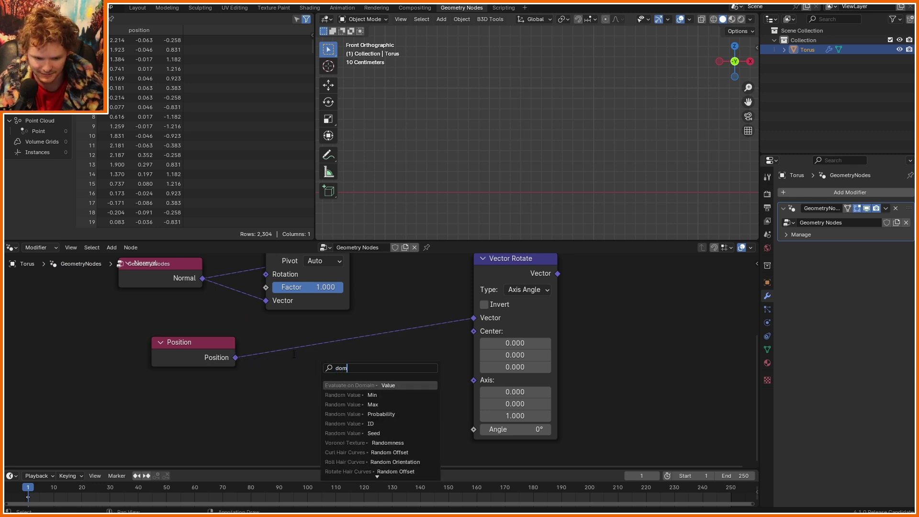
{"action": "key", "text": "Return"}
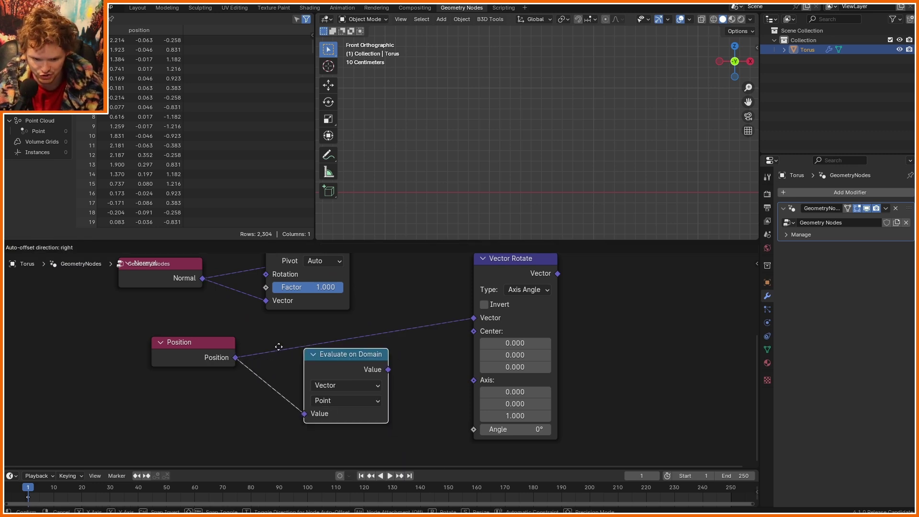
{"action": "left_click", "coordinate": [279, 347]}
{"action": "left_click", "coordinate": [329, 401]}
{"action": "key", "text": "f"}
Step: Rearrange the Position and Evaluate on Domain nodes, and link the evaluated value to Vector Rotate's Center input
{"action": "left_click_drag", "start_coordinate": [216, 350], "coordinate": [205, 344]}
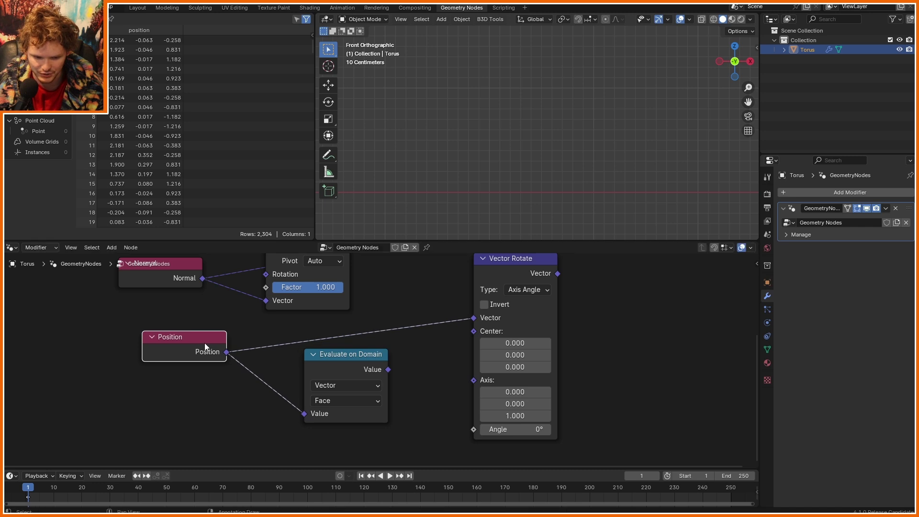
{"action": "left_click_drag", "start_coordinate": [375, 356], "coordinate": [395, 363]}
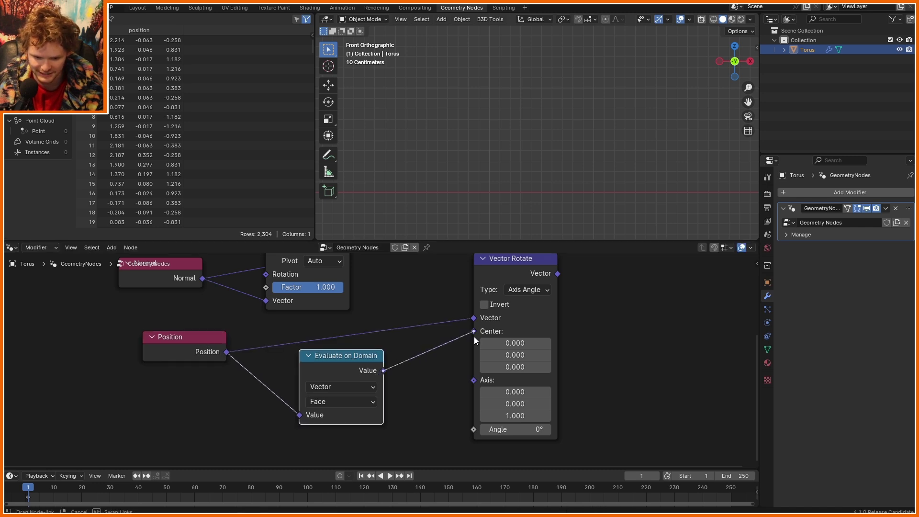
{"action": "left_click_drag", "start_coordinate": [474, 337], "coordinate": [474, 336]}
Step: Set the Vector Rotate node's type to Euler and feed its Rotation input from Align Euler to Vector's Rotation output
{"action": "left_click", "coordinate": [526, 289]}
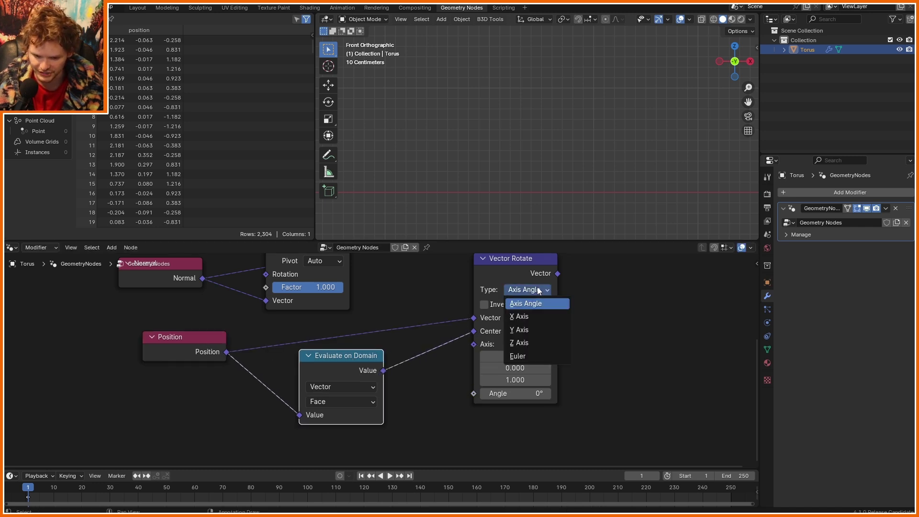
{"action": "left_click", "coordinate": [522, 359]}
{"action": "middle_click_drag", "start_coordinate": [522, 358], "coordinate": [509, 405]}
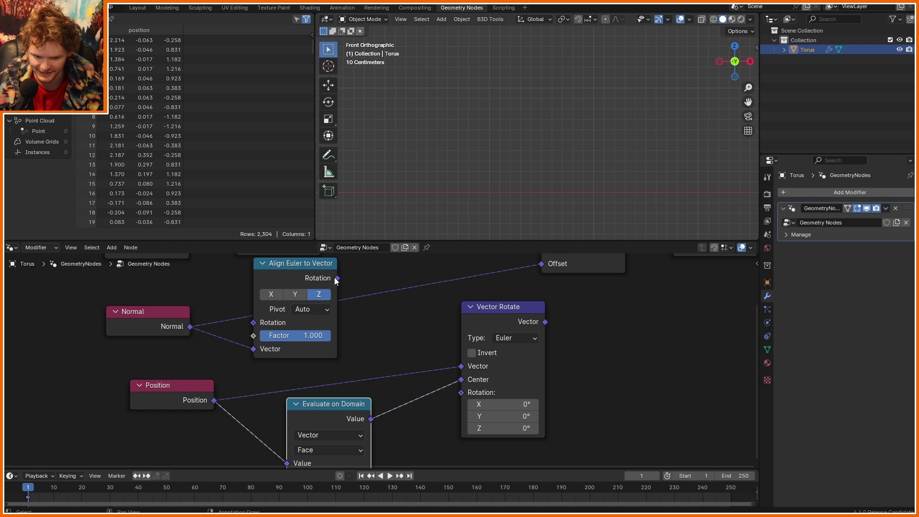
{"action": "mouse_move", "coordinate": [338, 278]}
{"action": "left_mouse_down"}
{"action": "mouse_move", "coordinate": [413, 380]}
{"action": "mouse_move", "coordinate": [456, 398]}
{"action": "left_mouse_up"}
Step: Link the Vector Rotate node's Vector output to the Position input of the Set Position node
{"action": "right_click_drag", "start_coordinate": [583, 363], "coordinate": [554, 336], "text": "ctrl"}
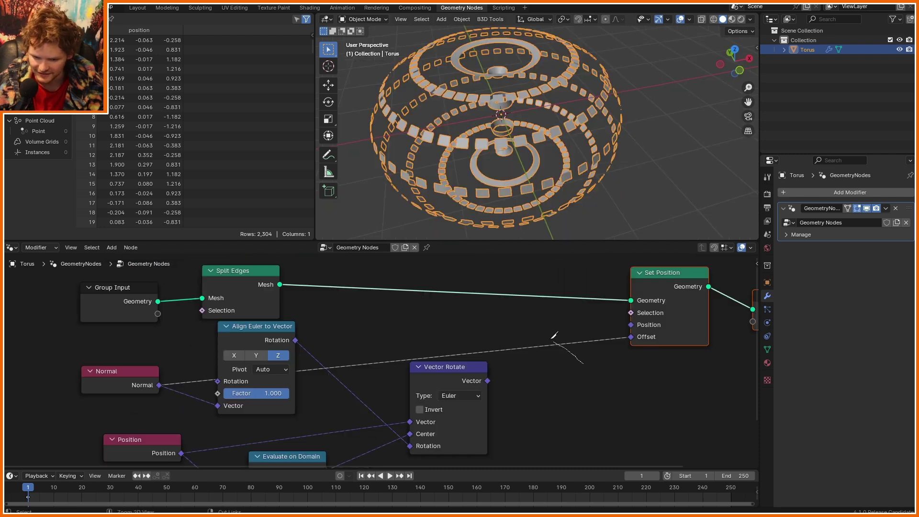
{"action": "left_click_drag", "start_coordinate": [487, 381], "coordinate": [496, 380]}
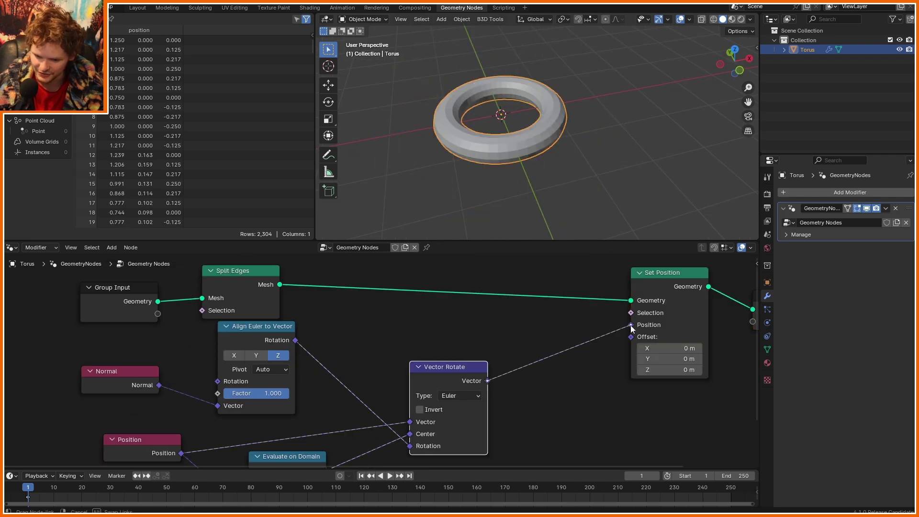
{"action": "left_click_drag", "start_coordinate": [630, 325], "coordinate": [631, 325]}
{"action": "scroll", "coordinate": [510, 134], "scroll_direction": "up", "scroll_amount": 5}
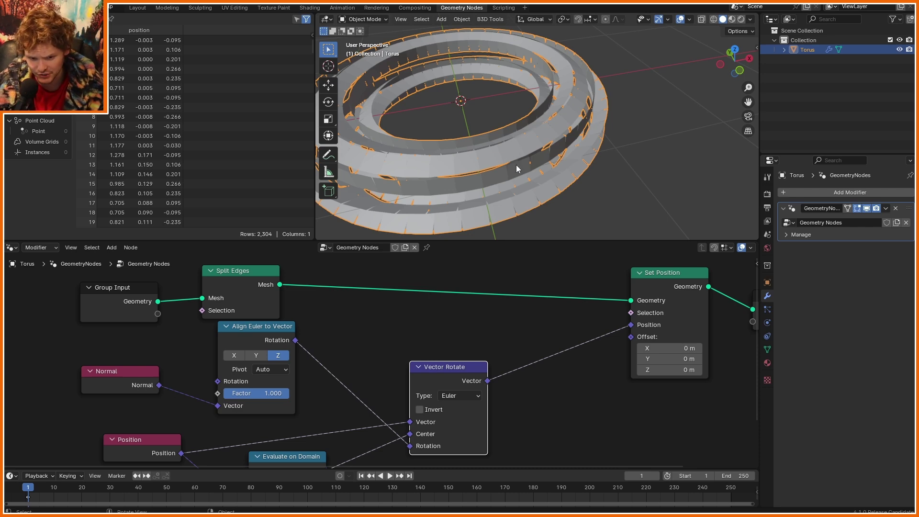
Step: Enable Invert on the Vector Rotate node and inspect the rotated faces in perspective and from the top
{"action": "middle_click_drag", "start_coordinate": [561, 127], "coordinate": [603, 97]}
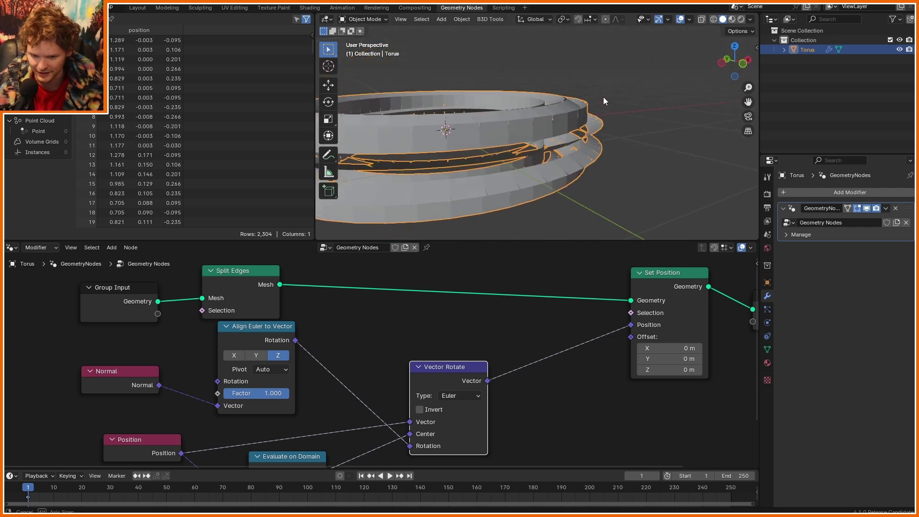
{"action": "left_click", "coordinate": [419, 409]}
{"action": "middle_click_drag", "start_coordinate": [570, 112], "coordinate": [556, 171]}
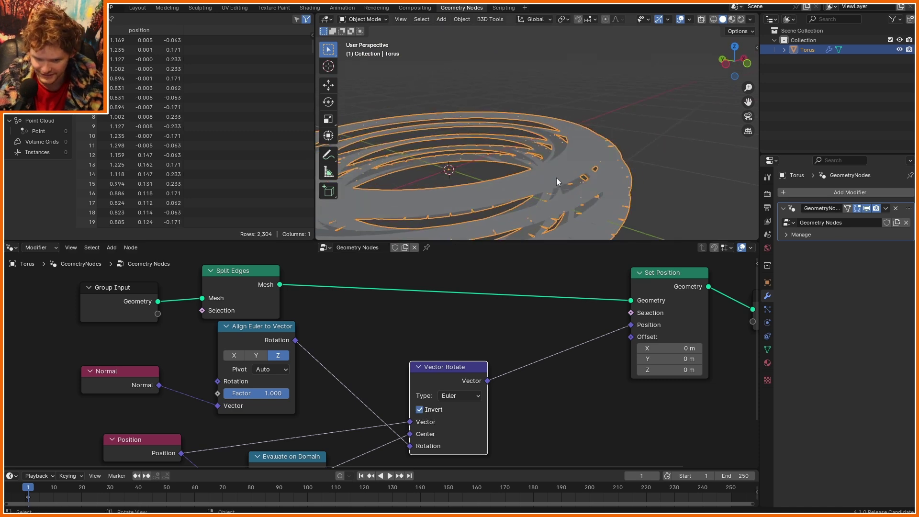
{"action": "left_click_drag", "start_coordinate": [735, 61], "coordinate": [573, 135]}
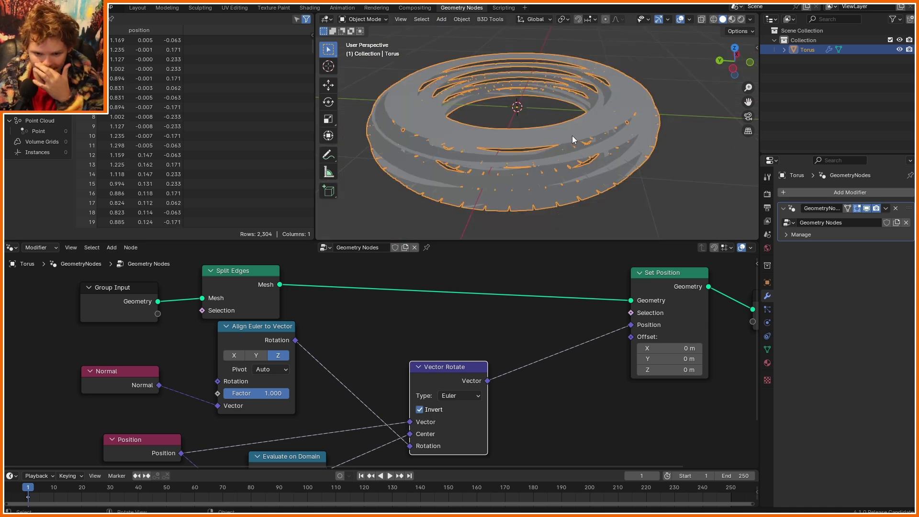
{"action": "key", "text": "KP_7"}
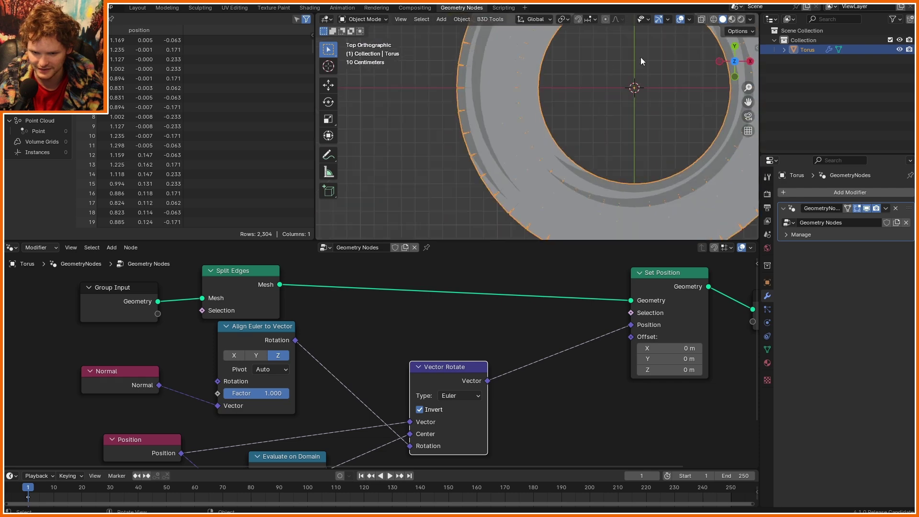
Step: Duplicate the Set Position node and insert the copy between the original and Group Output
{"action": "mouse_move", "coordinate": [433, 143]}
{"action": "left_mouse_down"}
{"action": "mouse_move", "coordinate": [434, 120]}
{"action": "mouse_move", "coordinate": [460, 149]}
{"action": "mouse_move", "coordinate": [448, 146]}
{"action": "left_mouse_up"}
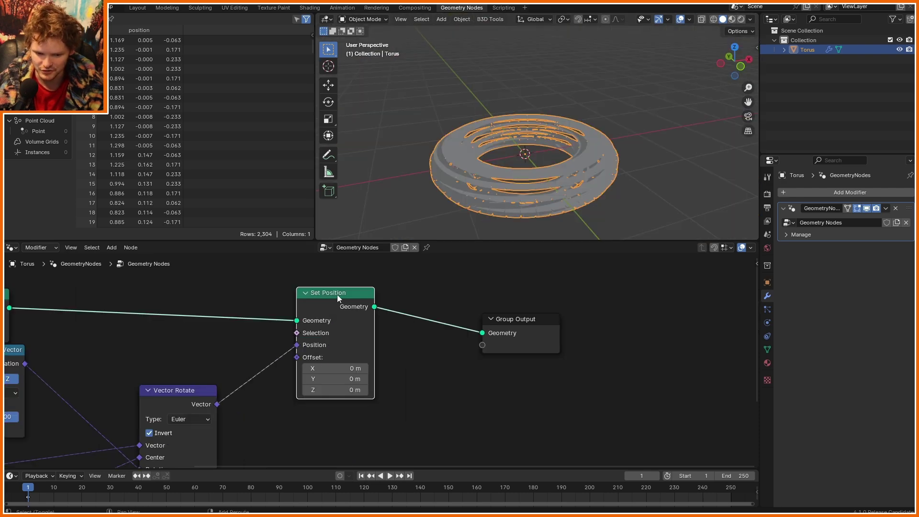
{"action": "key", "text": "shift+d"}
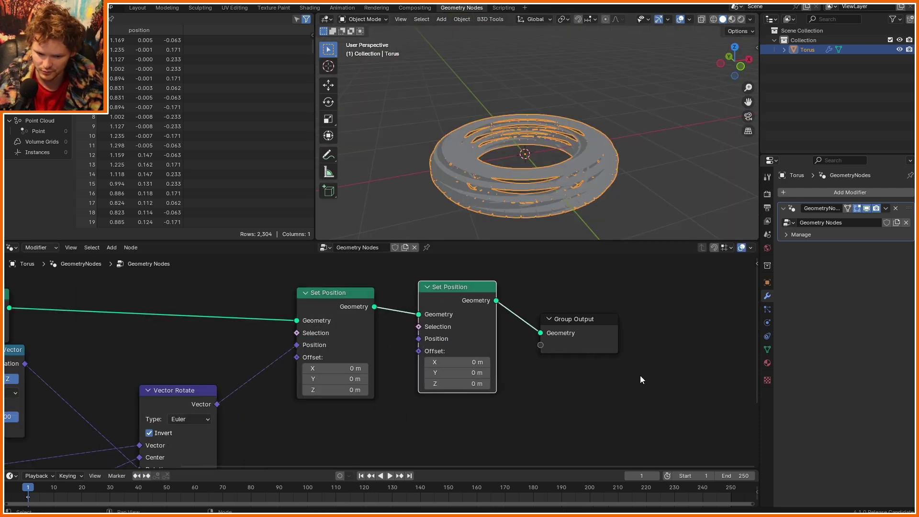
{"action": "left_click", "coordinate": [578, 312]}
Step: Annotate one flat face with its upward normal and an arrow to the world origin, and erase the annotations
{"action": "scroll", "coordinate": [624, 152], "scroll_direction": "up", "scroll_amount": 5}
{"action": "scroll", "coordinate": [653, 146], "scroll_direction": "up", "scroll_amount": 2}
{"action": "mouse_move", "coordinate": [543, 192]}
{"action": "left_mouse_down"}
{"action": "mouse_move", "coordinate": [544, 172]}
{"action": "mouse_move", "coordinate": [581, 166]}
{"action": "mouse_move", "coordinate": [583, 191]}
{"action": "mouse_move", "coordinate": [547, 184]}
{"action": "mouse_move", "coordinate": [562, 101]}
{"action": "left_mouse_up"}
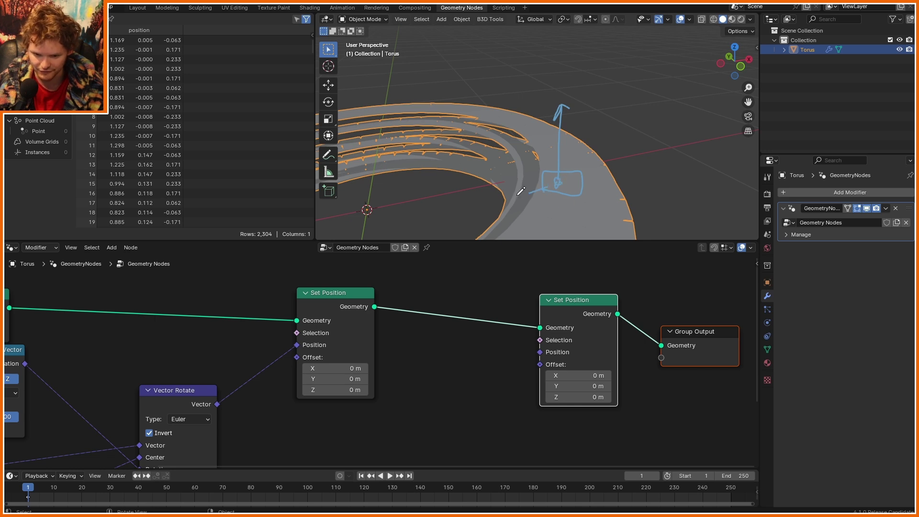
{"action": "mouse_move", "coordinate": [521, 191]}
{"action": "left_mouse_down"}
{"action": "mouse_move", "coordinate": [381, 211]}
{"action": "mouse_move", "coordinate": [374, 226]}
{"action": "mouse_move", "coordinate": [386, 206]}
{"action": "left_mouse_up"}
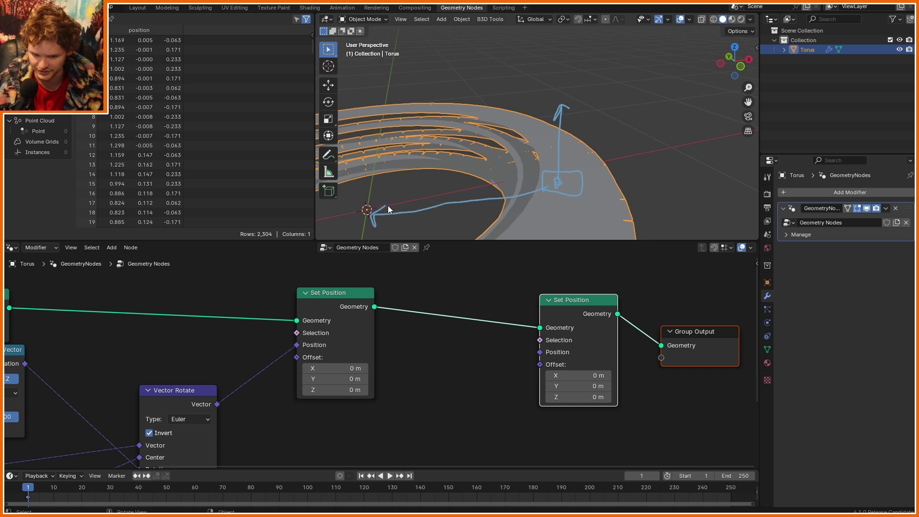
{"action": "mouse_move", "coordinate": [602, 177]}
{"action": "left_mouse_down", "text": "ctrl"}
{"action": "mouse_move", "coordinate": [572, 185]}
{"action": "mouse_move", "coordinate": [590, 146]}
{"action": "mouse_move", "coordinate": [521, 192]}
{"action": "mouse_move", "coordinate": [425, 202]}
{"action": "left_mouse_up", "text": "ctrl"}
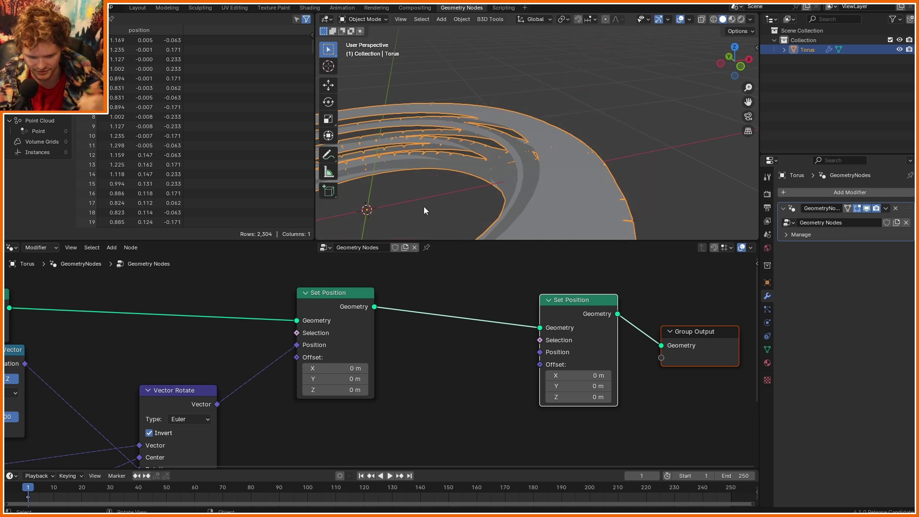
Step: Add a Vector Math Scale node fed by the Evaluate on Domain value, below the first Set Position node
{"action": "scroll", "coordinate": [440, 372], "scroll_direction": "down", "scroll_amount": 3}
{"action": "middle_click_drag", "start_coordinate": [433, 372], "coordinate": [539, 316]}
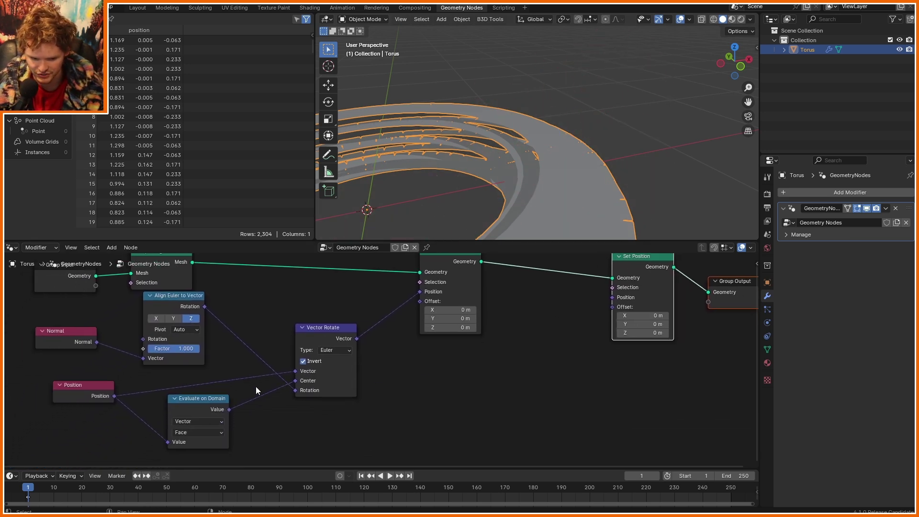
{"action": "key", "text": "shift+a"}
{"action": "type", "text": "sca"}
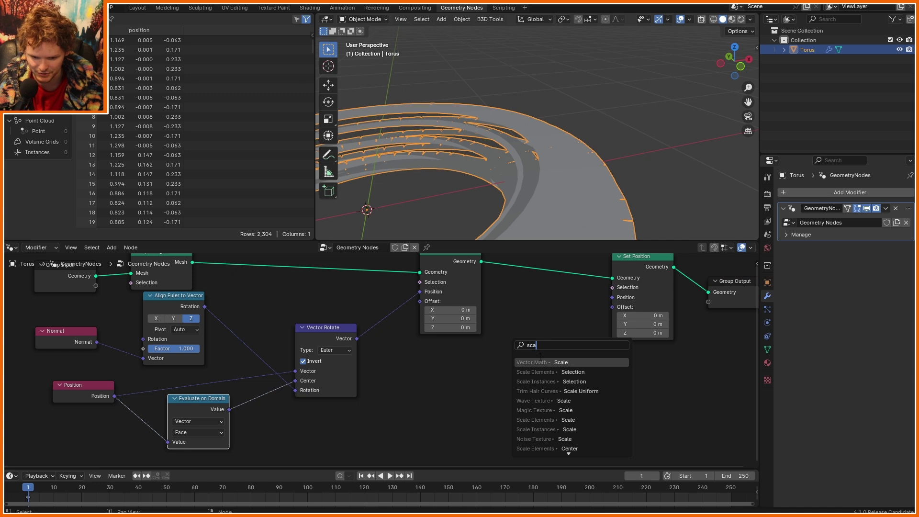
{"action": "key", "text": "Return"}
{"action": "left_click", "coordinate": [481, 359]}
Step: Set the Scale node's factor to -1 and link its Vector output to the second Set Position node's Offset
{"action": "left_click", "coordinate": [491, 383]}
{"action": "type", "text": "-1"}
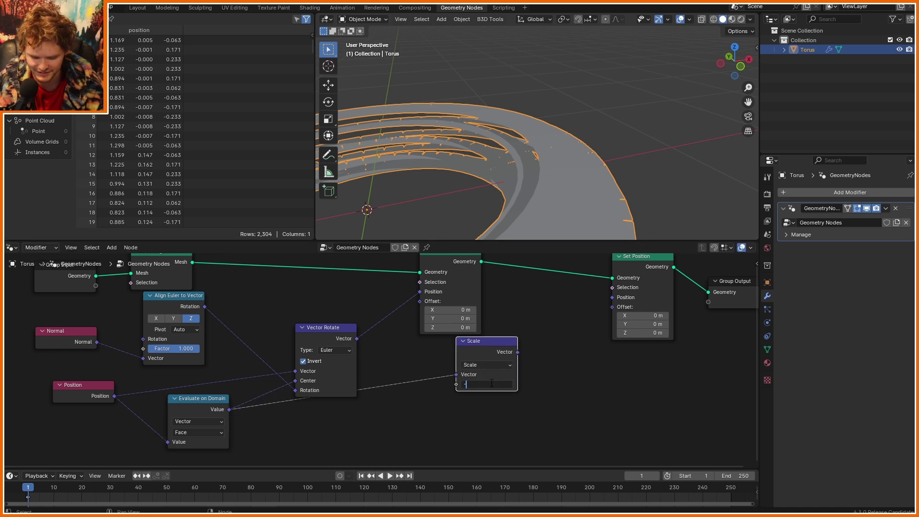
{"action": "key", "text": "Return"}
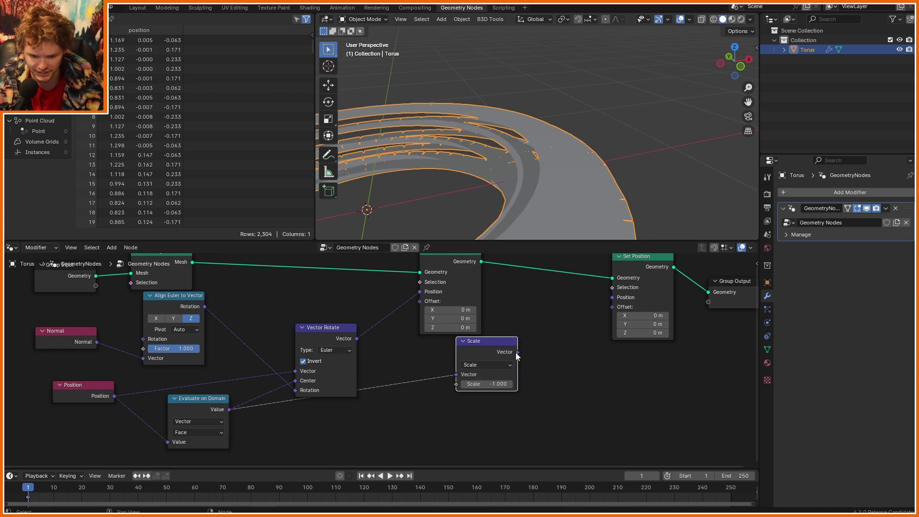
{"action": "left_click_drag", "start_coordinate": [518, 352], "coordinate": [612, 307]}
{"action": "middle_click_drag", "start_coordinate": [454, 167], "coordinate": [613, 176], "text": "shift"}
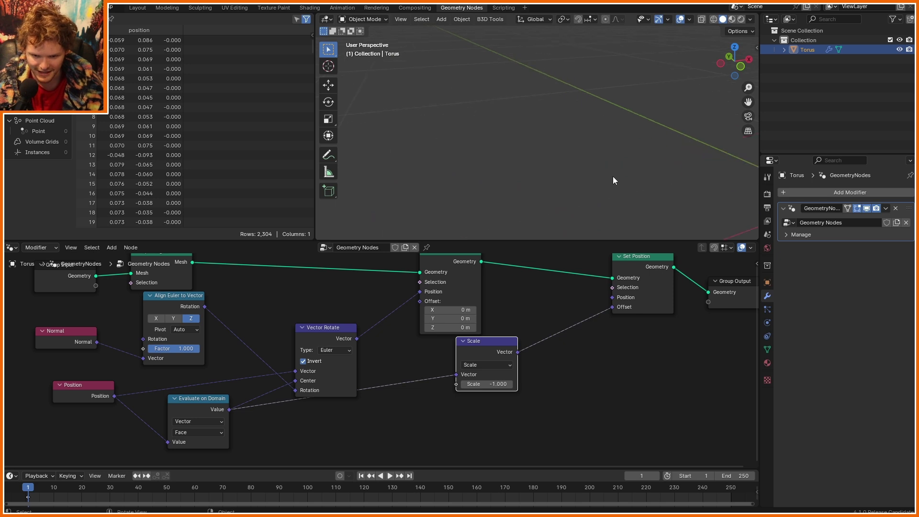
Step: Frame the geometry and examine the faces gathered at the origin in perspective and from the top
{"action": "key", "text": "KP_Decimal"}
{"action": "middle_click_drag", "start_coordinate": [508, 158], "coordinate": [499, 197]}
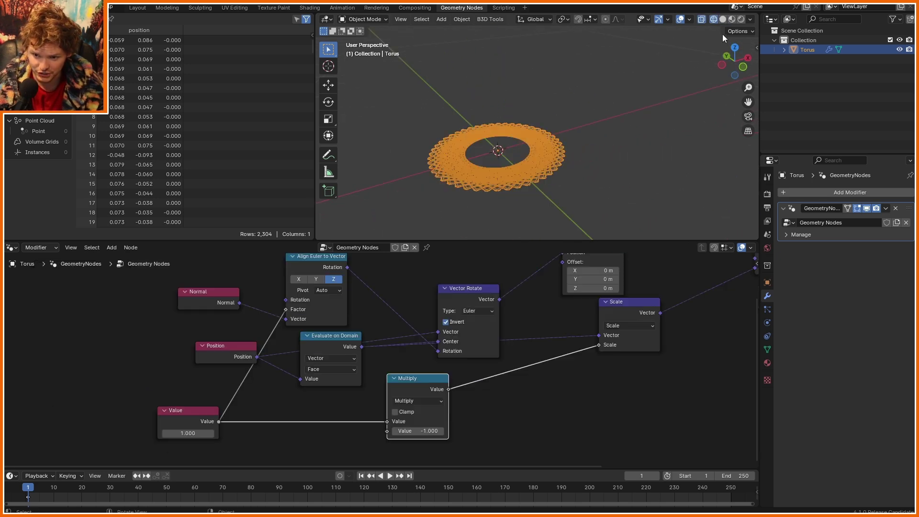
{"action": "left_click", "coordinate": [735, 46]}
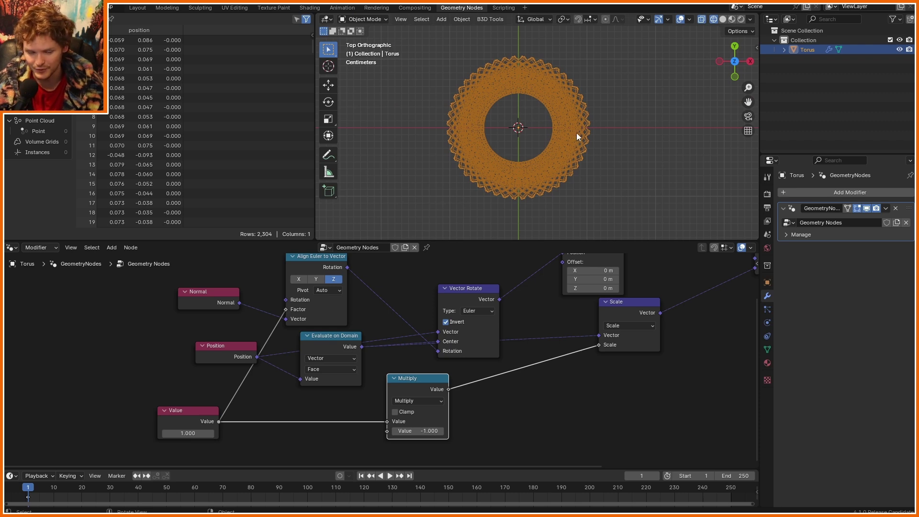
{"action": "middle_click_drag", "start_coordinate": [613, 143], "coordinate": [518, 176]}
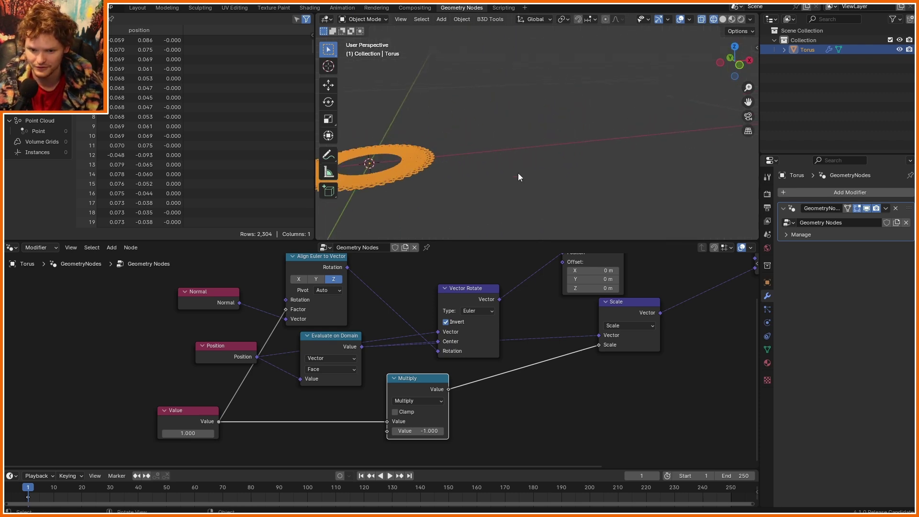
Step: Sketch annotation strokes in the empty space beside the gathered faces and erase them
{"action": "left_click_drag", "start_coordinate": [522, 144], "coordinate": [521, 75]}
{"action": "left_click_drag", "start_coordinate": [513, 88], "coordinate": [536, 75]}
{"action": "mouse_move", "coordinate": [546, 138]}
{"action": "left_mouse_down"}
{"action": "mouse_move", "coordinate": [536, 125]}
{"action": "mouse_move", "coordinate": [497, 126]}
{"action": "left_mouse_up"}
{"action": "mouse_move", "coordinate": [508, 147]}
{"action": "left_mouse_down"}
{"action": "mouse_move", "coordinate": [539, 149]}
{"action": "mouse_move", "coordinate": [469, 132]}
{"action": "left_mouse_up"}
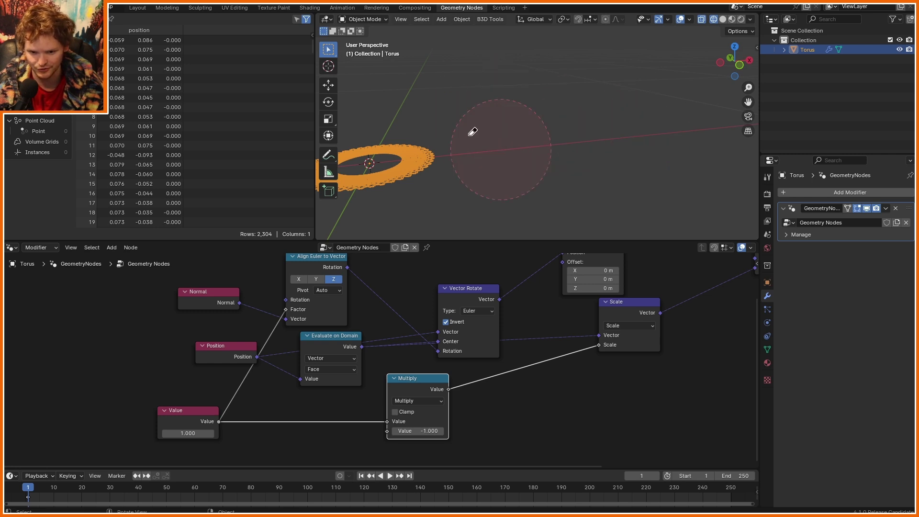
{"action": "middle_click_drag", "start_coordinate": [484, 131], "coordinate": [539, 113]}
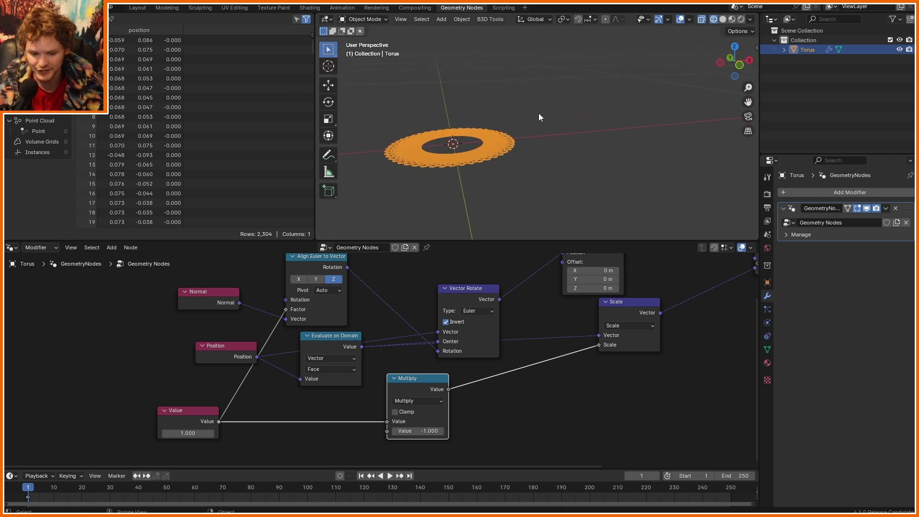
Step: Dissolve the Scale node while keeping its connection, and remove the Multiply node
{"action": "scroll", "coordinate": [514, 311], "scroll_direction": "down", "scroll_amount": 5}
{"action": "left_click", "coordinate": [445, 352]}
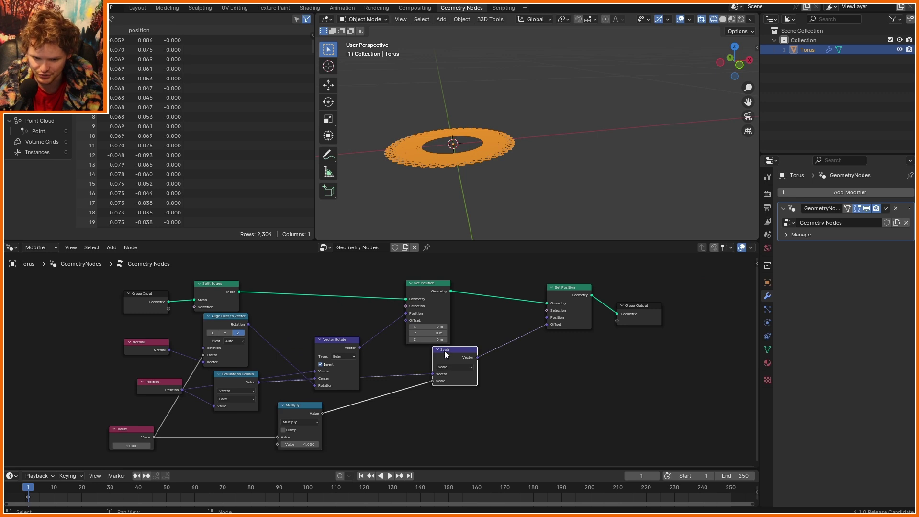
{"action": "key", "text": "ctrl+x"}
{"action": "left_click", "coordinate": [295, 411]}
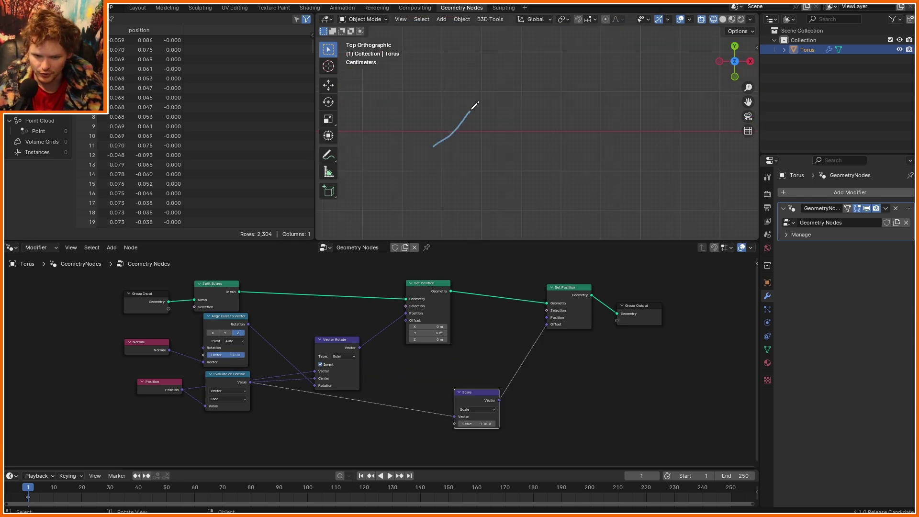
Step: Annotate a tilted quad and an upright quad side by side, with arrows linking their matching corners and marks on the corners
{"action": "mouse_move", "coordinate": [472, 108]}
{"action": "left_mouse_down"}
{"action": "mouse_move", "coordinate": [529, 149]}
{"action": "mouse_move", "coordinate": [501, 176]}
{"action": "mouse_move", "coordinate": [440, 142]}
{"action": "left_mouse_up"}
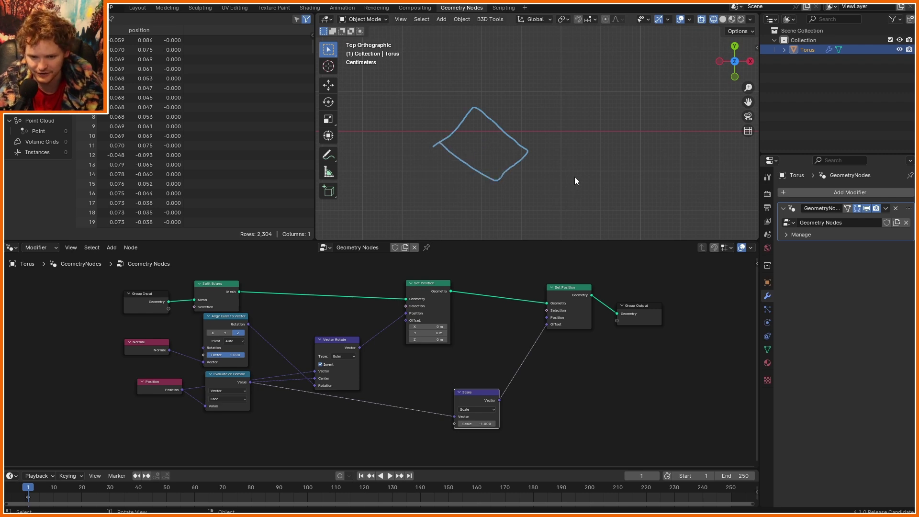
{"action": "mouse_move", "coordinate": [575, 177]}
{"action": "left_mouse_down"}
{"action": "mouse_move", "coordinate": [570, 113]}
{"action": "mouse_move", "coordinate": [639, 109]}
{"action": "mouse_move", "coordinate": [637, 171]}
{"action": "mouse_move", "coordinate": [577, 168]}
{"action": "left_mouse_up"}
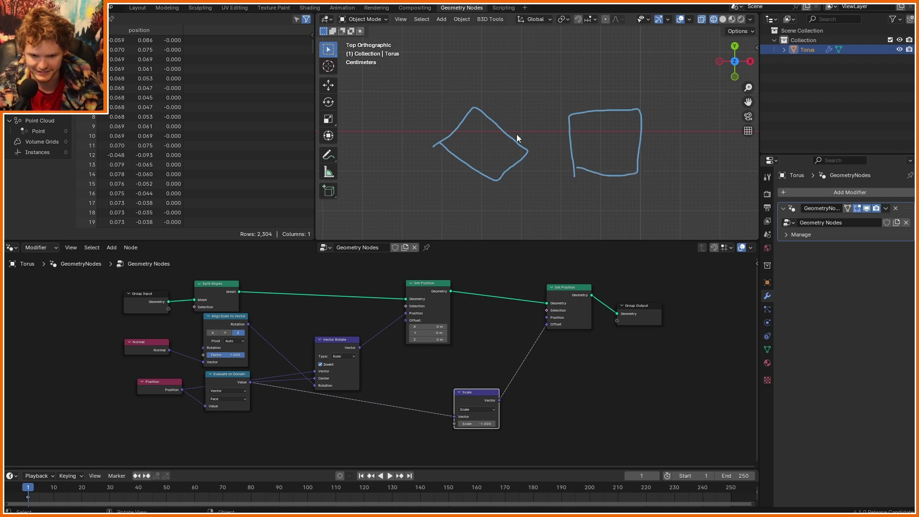
{"action": "scroll", "coordinate": [509, 129], "scroll_direction": "up", "scroll_amount": 1}
{"action": "middle_click_drag", "start_coordinate": [501, 124], "coordinate": [459, 129], "text": "shift"}
{"action": "mouse_move", "coordinate": [427, 103]}
{"action": "left_mouse_down"}
{"action": "mouse_move", "coordinate": [434, 94]}
{"action": "mouse_move", "coordinate": [521, 89]}
{"action": "mouse_move", "coordinate": [543, 106]}
{"action": "mouse_move", "coordinate": [527, 104]}
{"action": "left_mouse_up"}
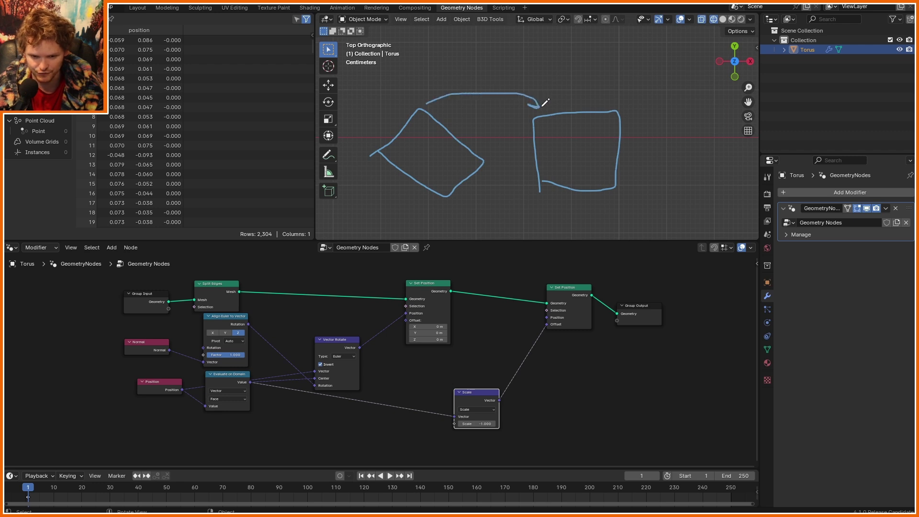
{"action": "mouse_move", "coordinate": [463, 201]}
{"action": "left_mouse_down"}
{"action": "mouse_move", "coordinate": [577, 219]}
{"action": "mouse_move", "coordinate": [616, 193]}
{"action": "mouse_move", "coordinate": [615, 203]}
{"action": "left_mouse_up"}
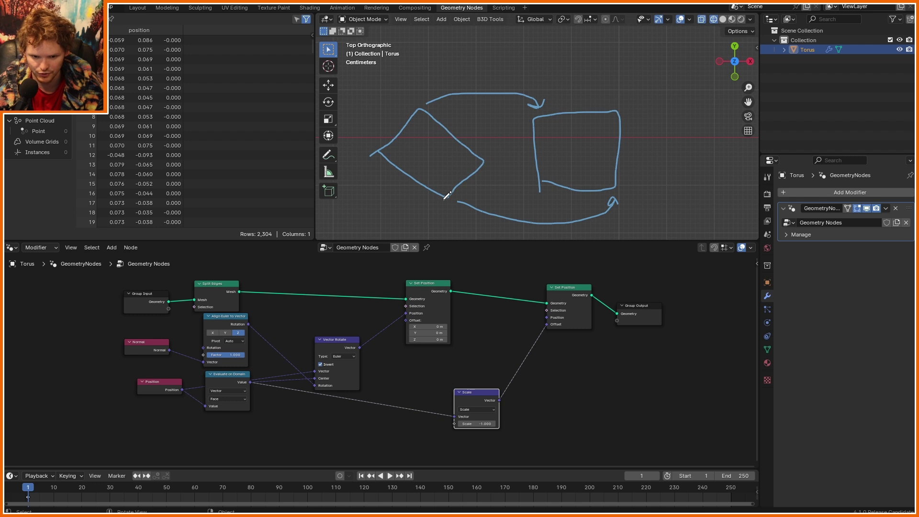
{"action": "left_click_drag", "start_coordinate": [444, 199], "coordinate": [445, 198]}
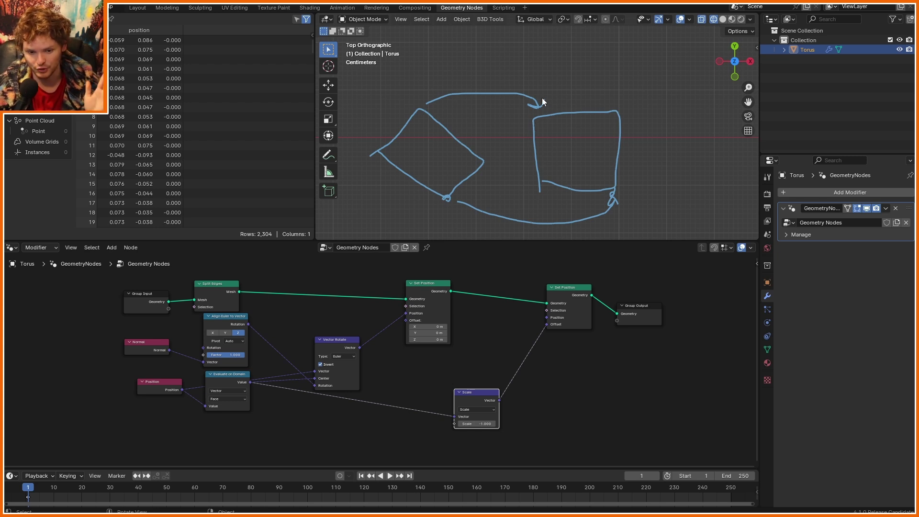
{"action": "left_click_drag", "start_coordinate": [539, 107], "coordinate": [545, 99]}
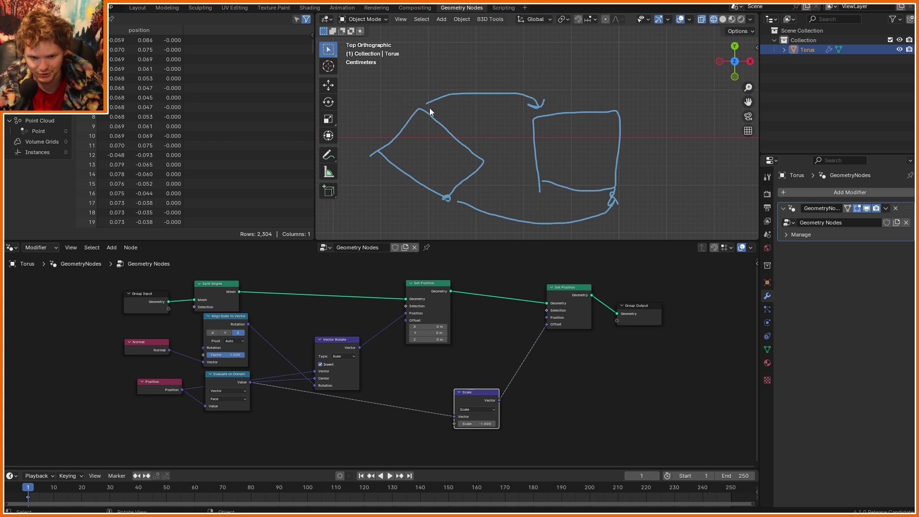
Step: Annotate an hourglass-shaped quad with crossed edges and circled corners beside the upright quad
{"action": "middle_click_drag", "start_coordinate": [557, 125], "coordinate": [414, 120], "text": "shift"}
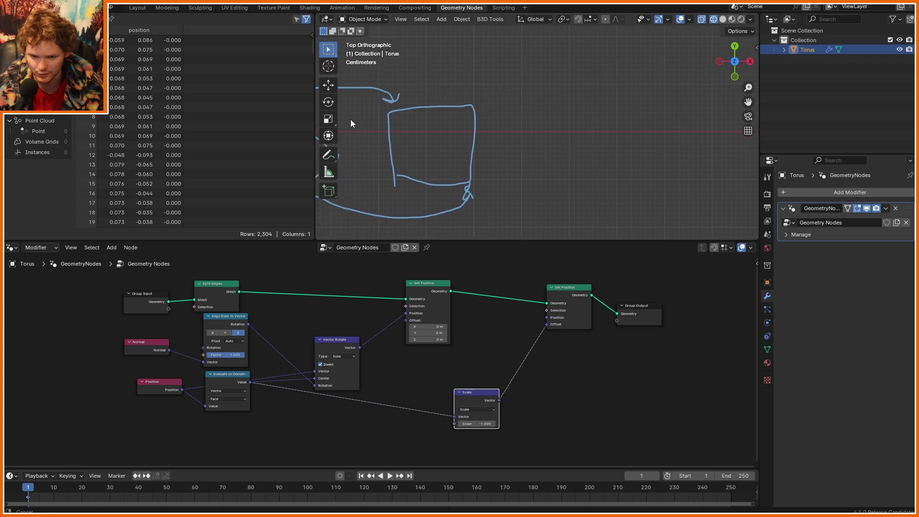
{"action": "mouse_move", "coordinate": [528, 105]}
{"action": "left_mouse_down"}
{"action": "mouse_move", "coordinate": [588, 106]}
{"action": "mouse_move", "coordinate": [551, 144]}
{"action": "mouse_move", "coordinate": [542, 180]}
{"action": "mouse_move", "coordinate": [594, 175]}
{"action": "mouse_move", "coordinate": [527, 106]}
{"action": "mouse_move", "coordinate": [585, 106]}
{"action": "left_mouse_up"}
{"action": "left_click_drag", "start_coordinate": [529, 181], "coordinate": [533, 177]}
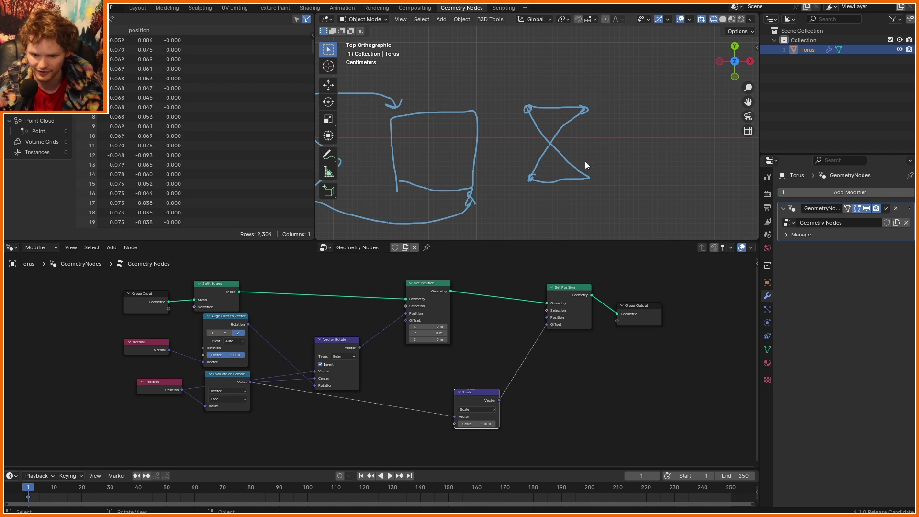
Step: Annotate a curved winding arrow in the upright quad, corner numbers 0 to 3 around the tilted quad, and a curved arrow inside it
{"action": "middle_click_drag", "start_coordinate": [387, 166], "coordinate": [466, 144], "text": "shift"}
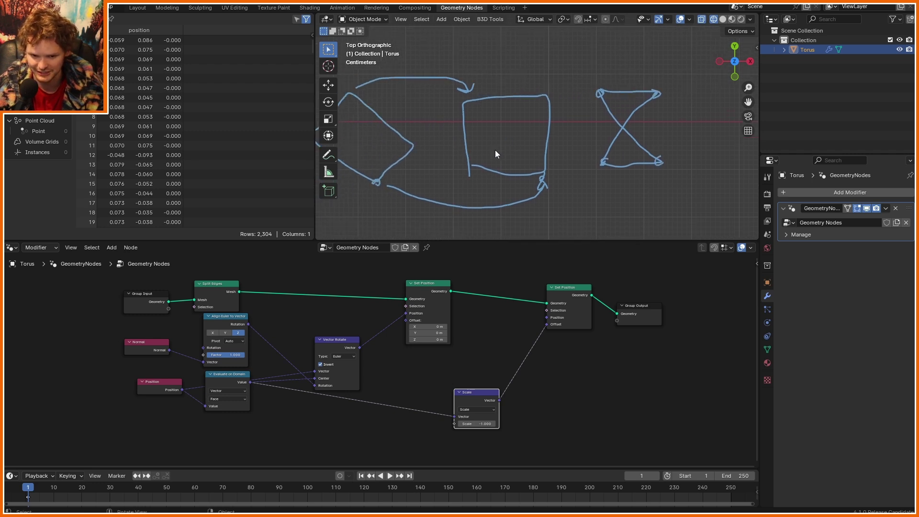
{"action": "mouse_move", "coordinate": [518, 154]}
{"action": "left_mouse_down"}
{"action": "mouse_move", "coordinate": [518, 119]}
{"action": "mouse_move", "coordinate": [494, 123]}
{"action": "mouse_move", "coordinate": [511, 122]}
{"action": "left_mouse_up"}
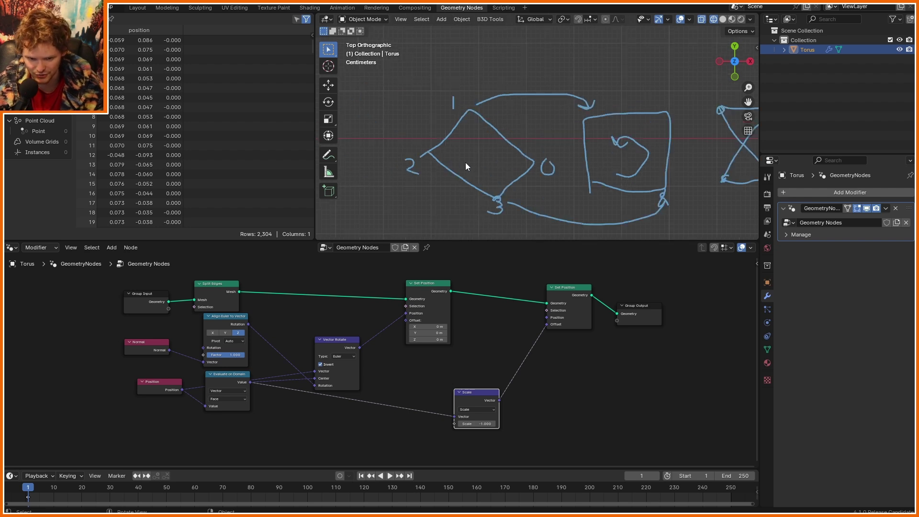
{"action": "mouse_move", "coordinate": [472, 155]}
{"action": "left_mouse_down"}
{"action": "mouse_move", "coordinate": [543, 161]}
{"action": "mouse_move", "coordinate": [506, 122]}
{"action": "mouse_move", "coordinate": [459, 128]}
{"action": "mouse_move", "coordinate": [447, 150]}
{"action": "left_mouse_up"}
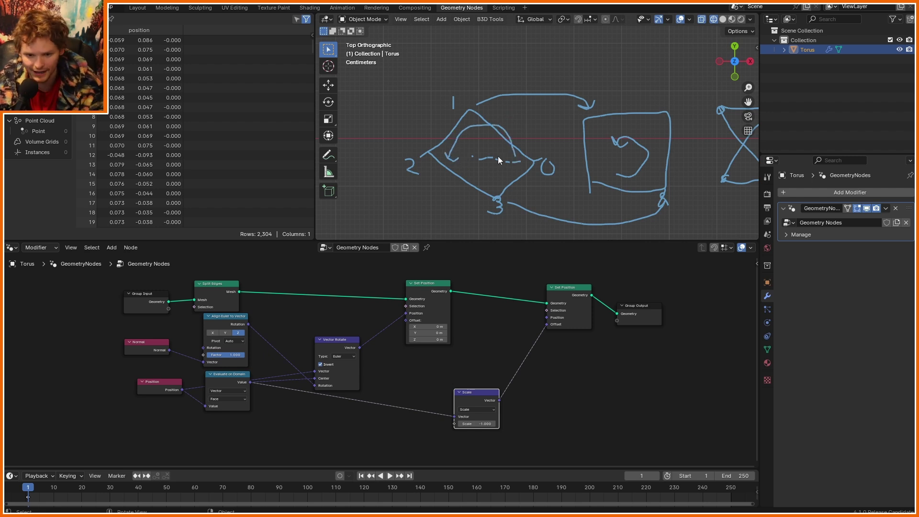
Step: Annotate a quad beside the torus with its corners numbered 0, 2, 1 and 3, and erase the sketch
{"action": "scroll", "coordinate": [556, 142], "scroll_direction": "down", "scroll_amount": 2}
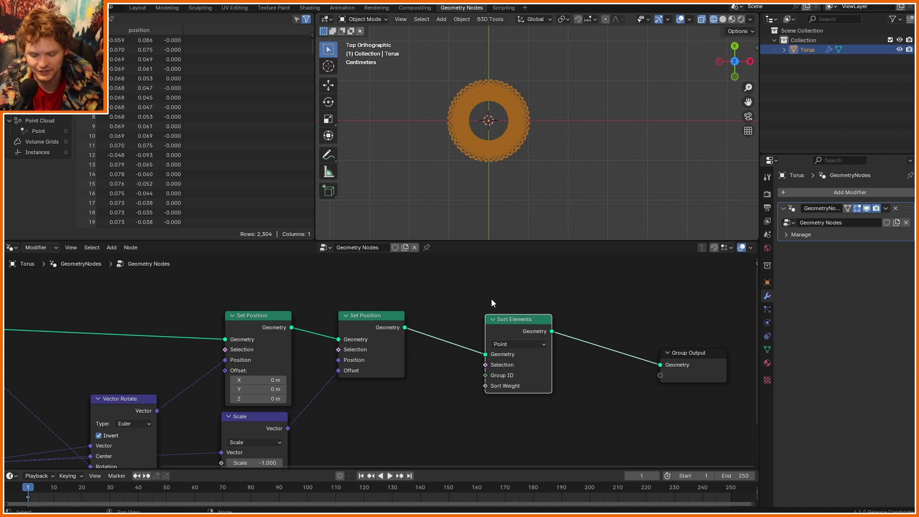
{"action": "middle_click_drag", "start_coordinate": [579, 134], "coordinate": [448, 161], "text": "shift"}
{"action": "mouse_move", "coordinate": [509, 175]}
{"action": "left_mouse_down"}
{"action": "mouse_move", "coordinate": [514, 113]}
{"action": "mouse_move", "coordinate": [558, 164]}
{"action": "mouse_move", "coordinate": [509, 168]}
{"action": "left_mouse_up"}
{"action": "mouse_move", "coordinate": [482, 101]}
{"action": "left_mouse_down"}
{"action": "mouse_move", "coordinate": [483, 109]}
{"action": "mouse_move", "coordinate": [488, 101]}
{"action": "left_mouse_up"}
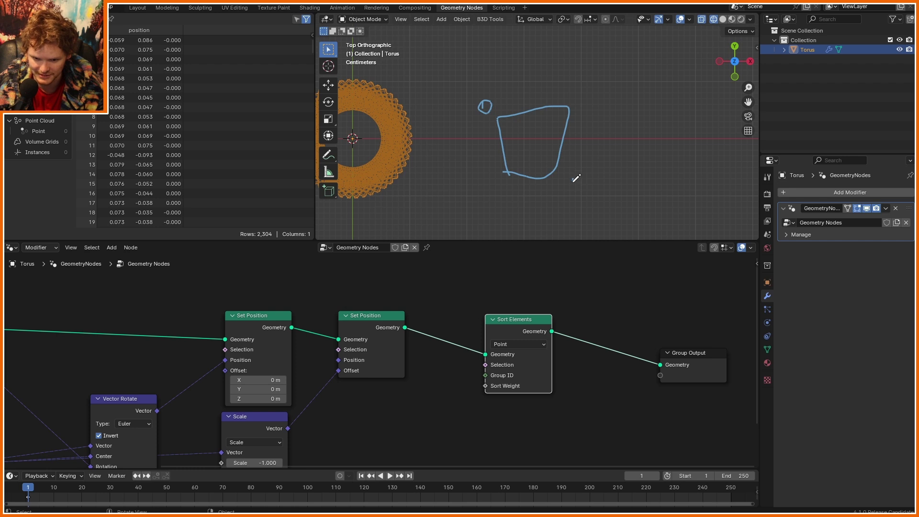
{"action": "left_click_drag", "start_coordinate": [496, 186], "coordinate": [513, 196]}
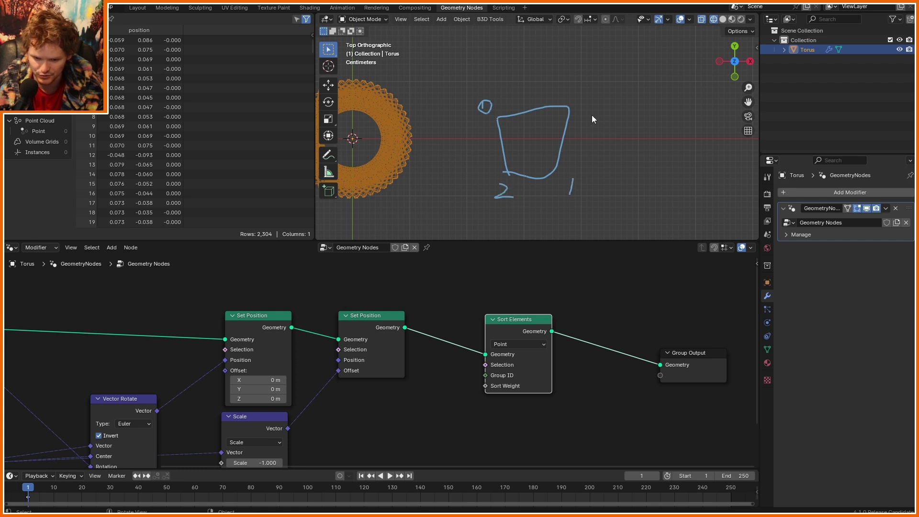
{"action": "left_click_drag", "start_coordinate": [584, 85], "coordinate": [578, 104]}
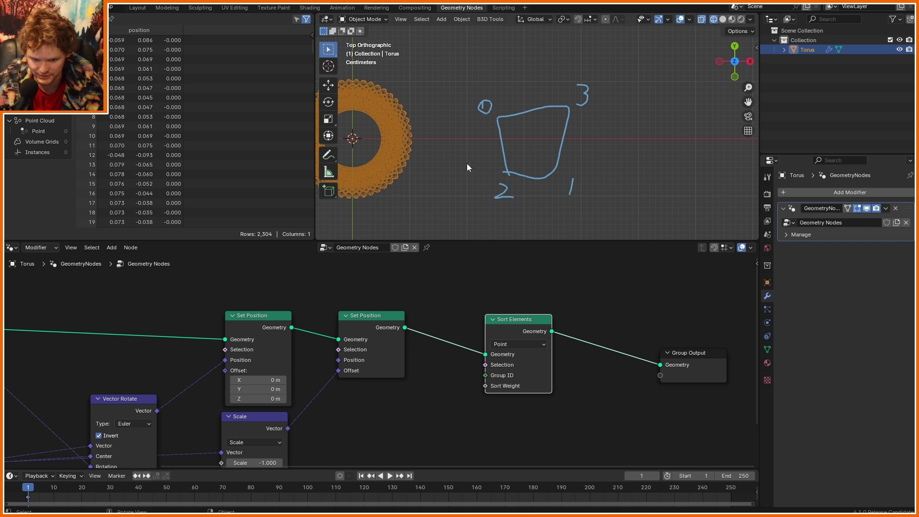
{"action": "right_click_drag", "start_coordinate": [651, 90], "coordinate": [554, 229]}
Step: Add an Index node and connect it to the Group ID input of Sort Elements
{"action": "scroll", "coordinate": [538, 341], "scroll_direction": "up", "scroll_amount": 2}
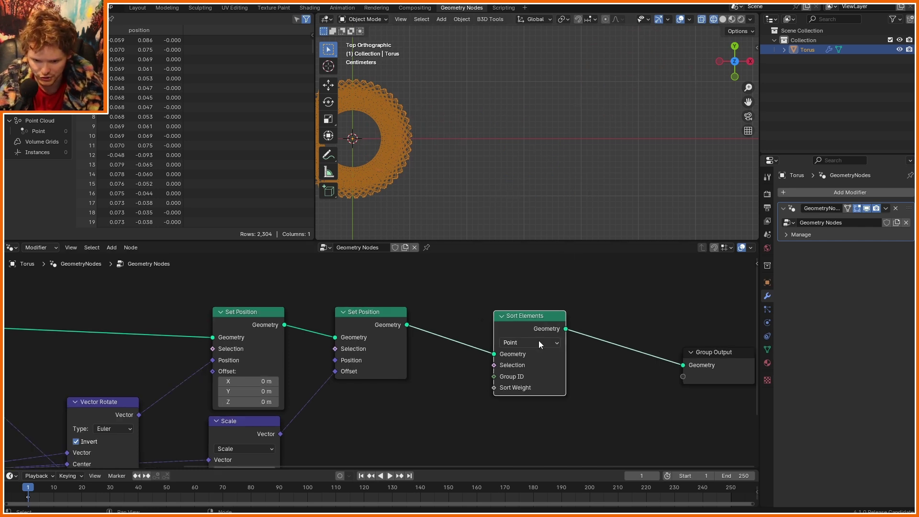
{"action": "mouse_move", "coordinate": [522, 344]}
{"action": "middle_mouse_down"}
{"action": "mouse_move", "coordinate": [506, 311]}
{"action": "mouse_move", "coordinate": [482, 304]}
{"action": "middle_mouse_up"}
{"action": "left_click_drag", "start_coordinate": [464, 339], "coordinate": [375, 369]}
{"action": "type", "text": "ind"}
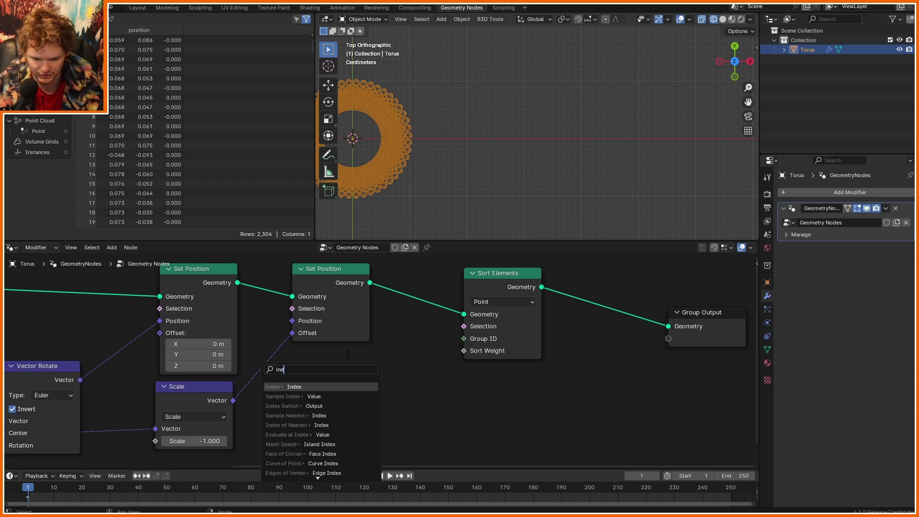
{"action": "type", "text": "e"}
{"action": "key", "text": "Return"}
{"action": "left_click", "coordinate": [325, 357]}
Step: Duplicate the Evaluate on Domain node, set the copy to Integer on Face, and insert it between Index and Sort Elements' Group ID
{"action": "middle_click_drag", "start_coordinate": [150, 422], "coordinate": [375, 365]}
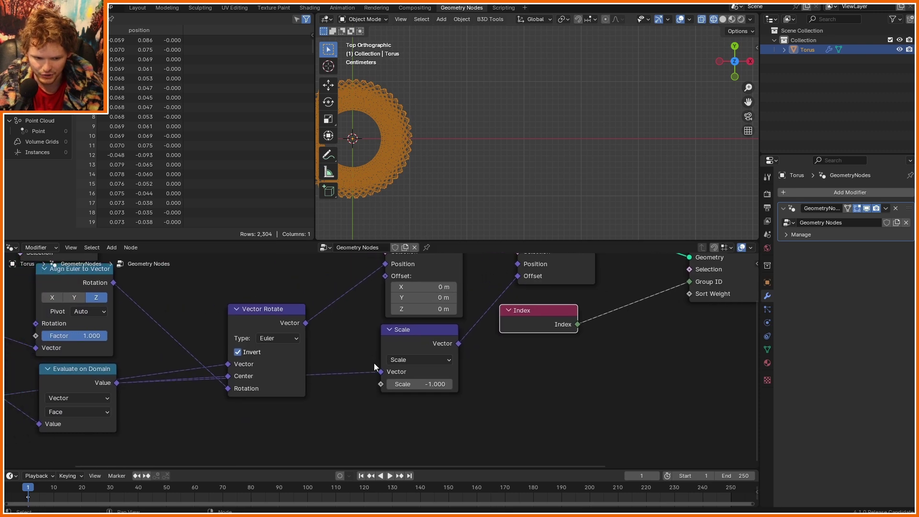
{"action": "scroll", "coordinate": [187, 381], "scroll_direction": "down", "scroll_amount": 2}
{"action": "left_click", "coordinate": [119, 376]}
{"action": "key", "text": "shift+d"}
{"action": "left_click", "coordinate": [596, 340]}
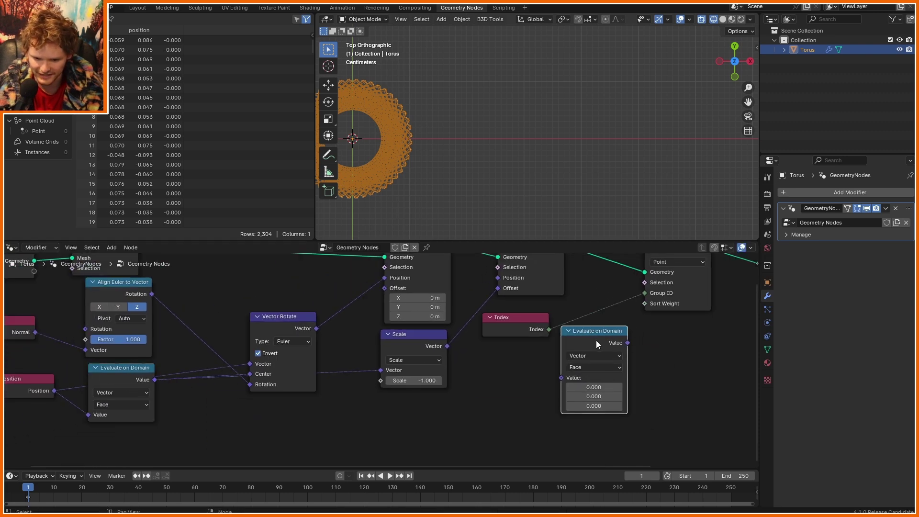
{"action": "middle_click_drag", "start_coordinate": [596, 340], "coordinate": [390, 335]}
{"action": "scroll", "coordinate": [408, 357], "scroll_direction": "up", "scroll_amount": 2}
{"action": "left_click", "coordinate": [398, 351]}
{"action": "left_click", "coordinate": [377, 401]}
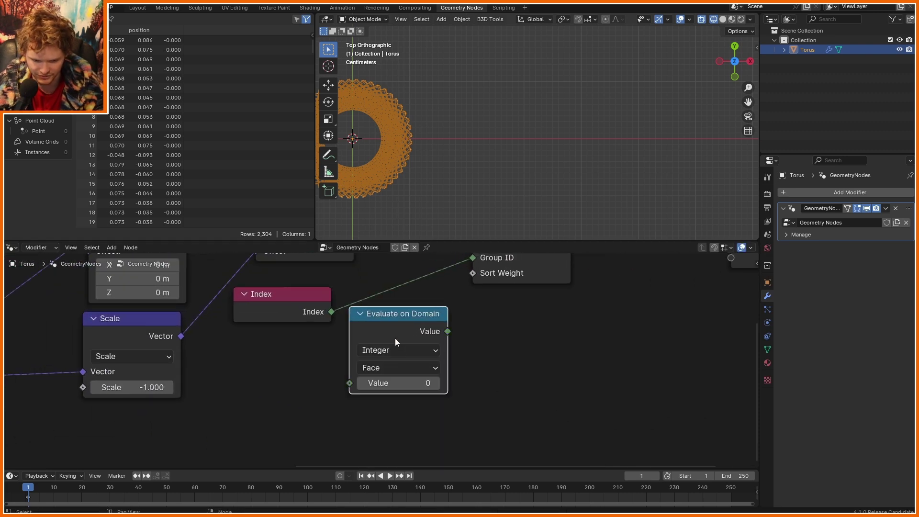
{"action": "left_click_drag", "start_coordinate": [395, 338], "coordinate": [432, 297]}
{"action": "middle_click_drag", "start_coordinate": [432, 296], "coordinate": [355, 356]}
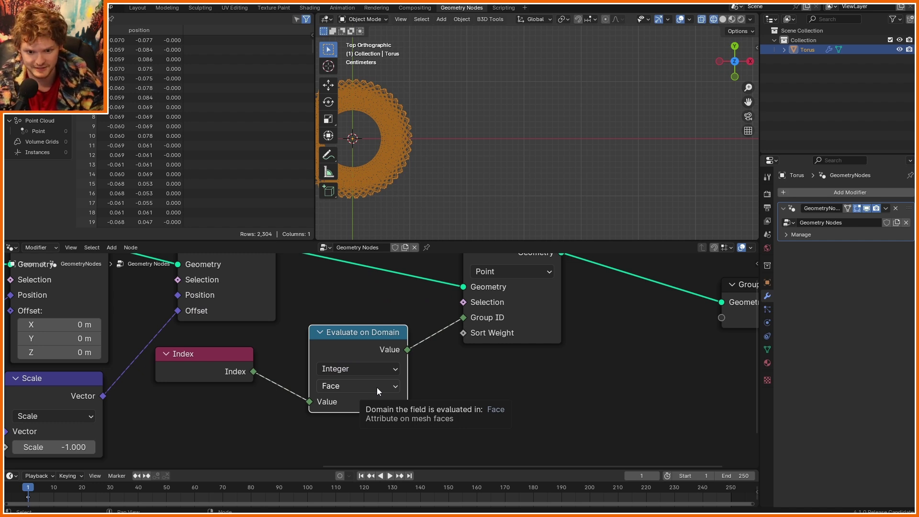
{"action": "middle_click_drag", "start_coordinate": [377, 387], "coordinate": [291, 424]}
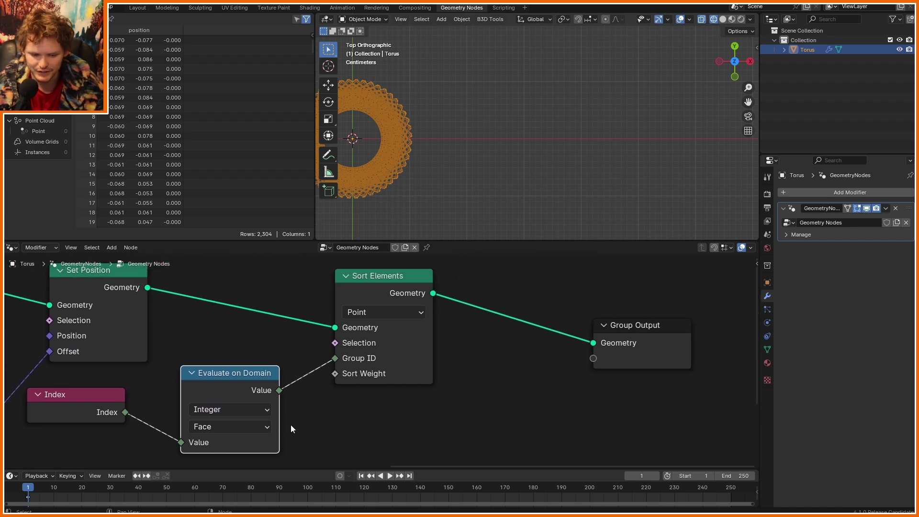
Step: Add a Gradient Texture node below the integer Evaluate on Domain node and set its type to Radial
{"action": "mouse_move", "coordinate": [340, 433]}
{"action": "left_mouse_down"}
{"action": "mouse_move", "coordinate": [339, 395]}
{"action": "mouse_move", "coordinate": [346, 401]}
{"action": "left_mouse_up"}
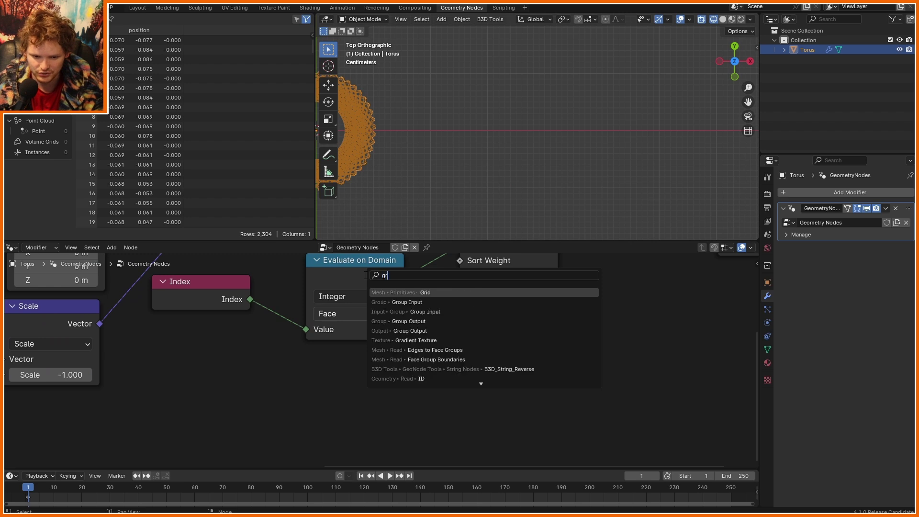
{"action": "type", "text": "rad"}
{"action": "left_click", "coordinate": [434, 293]}
{"action": "left_click", "coordinate": [348, 398]}
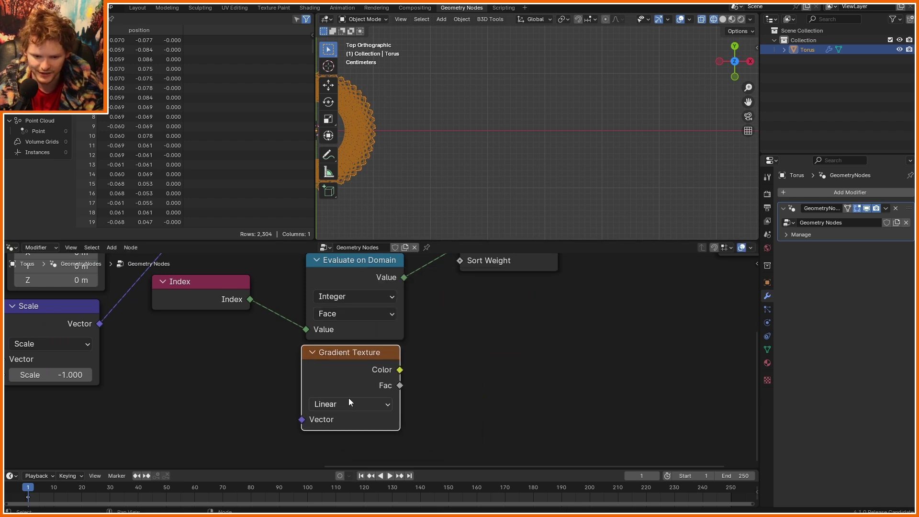
{"action": "left_click", "coordinate": [348, 404]}
{"action": "left_click", "coordinate": [338, 386]}
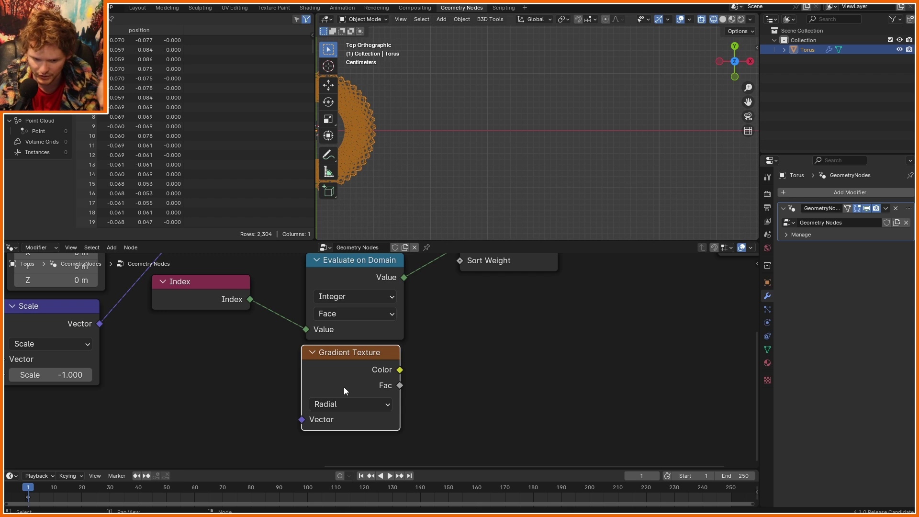
Step: Connect the Gradient Texture's Fac output to the Sort Weight input of Sort Elements, and centre the torus in the viewport
{"action": "scroll", "coordinate": [344, 387], "scroll_direction": "down", "scroll_amount": 2}
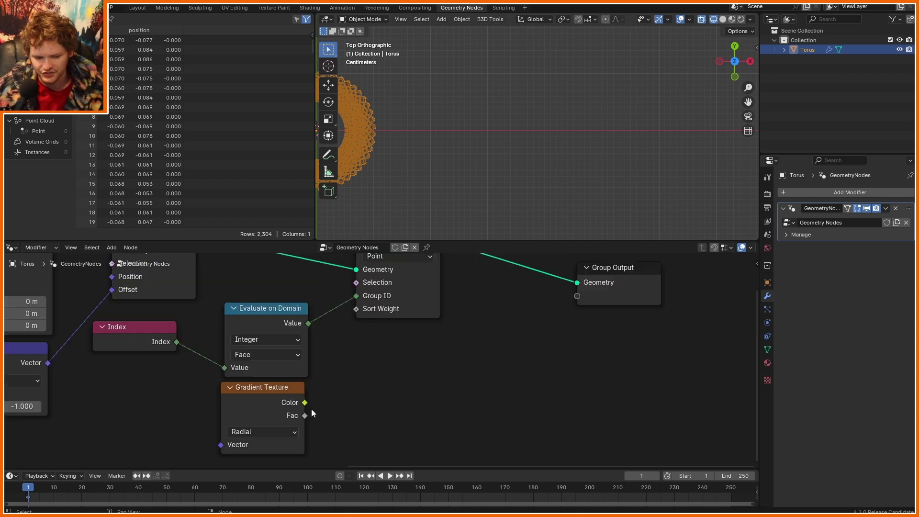
{"action": "left_click_drag", "start_coordinate": [312, 410], "coordinate": [363, 319]}
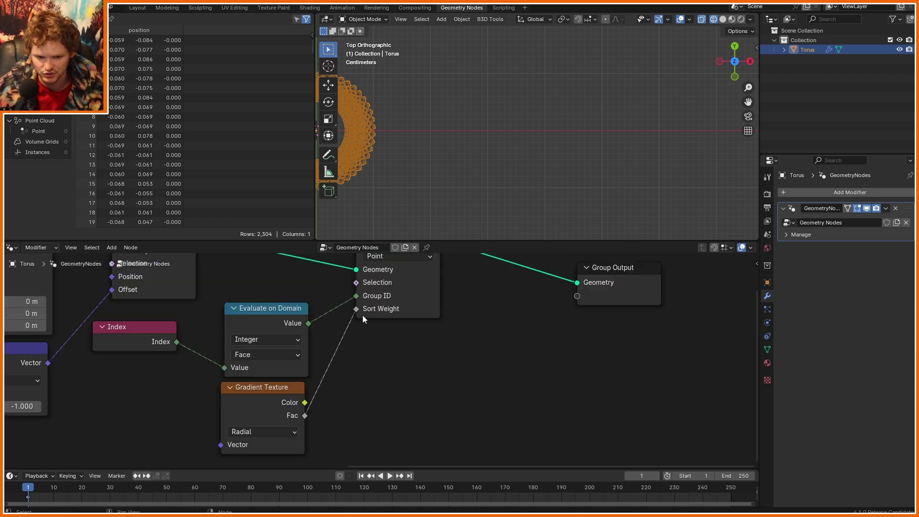
{"action": "key", "text": "KP_Decimal"}
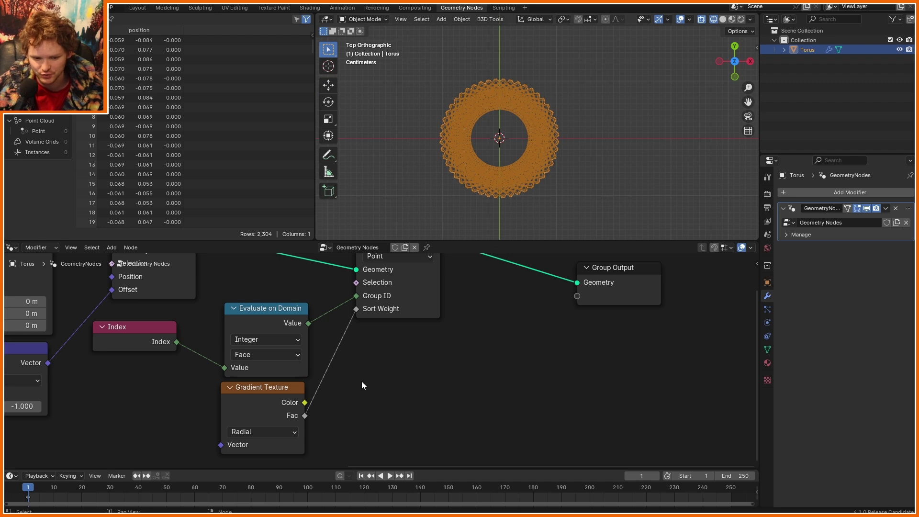
Step: Remove and restore the Gradient Texture link to Sort Weight to compare the point order in the spreadsheet
{"action": "right_click_drag", "start_coordinate": [358, 378], "coordinate": [318, 329], "text": "ctrl"}
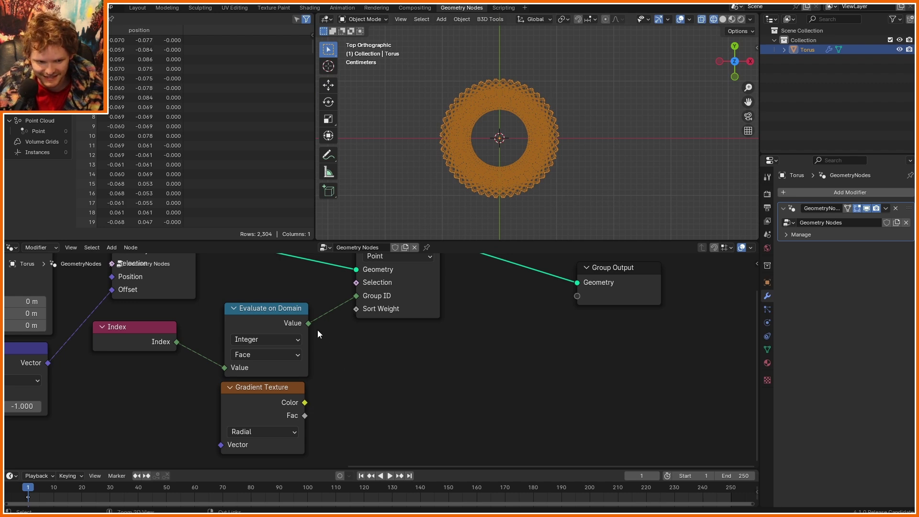
{"action": "key", "text": "ctrl+z"}
{"action": "right_click_drag", "start_coordinate": [348, 359], "coordinate": [324, 332], "text": "ctrl"}
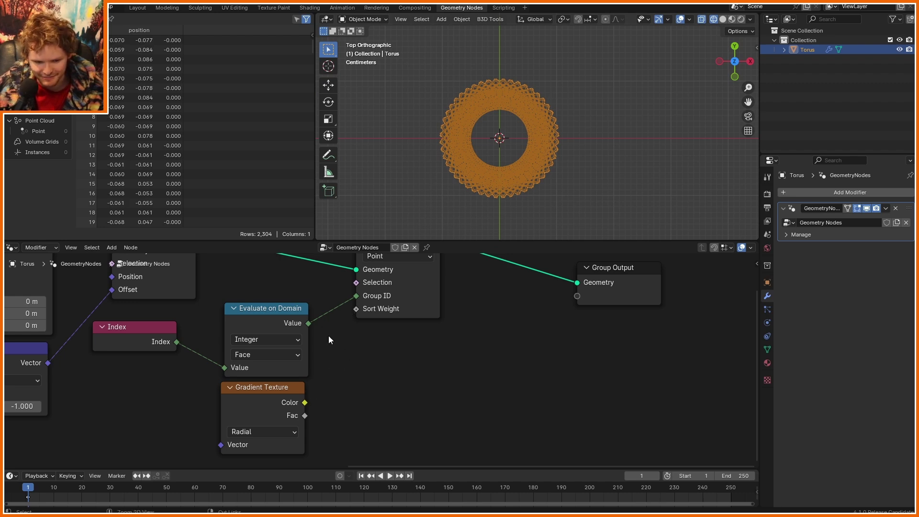
Step: Insert a Set Position node between Sort Elements and Group Output, spaced well away from Sort Elements
{"action": "middle_click_drag", "start_coordinate": [595, 322], "coordinate": [343, 403]}
{"action": "left_click", "coordinate": [341, 340]}
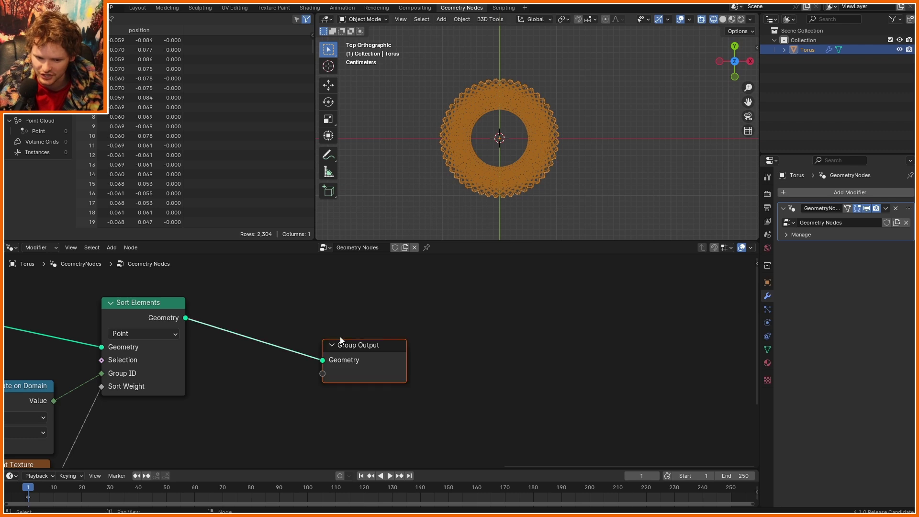
{"action": "key", "text": "Down"}
{"action": "key", "text": "Down"}
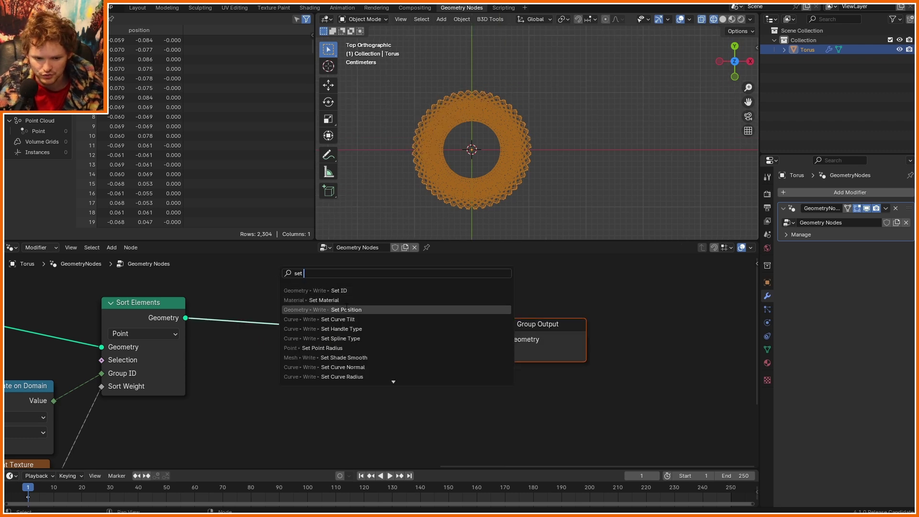
{"action": "key", "text": "Return"}
{"action": "left_click", "coordinate": [578, 403]}
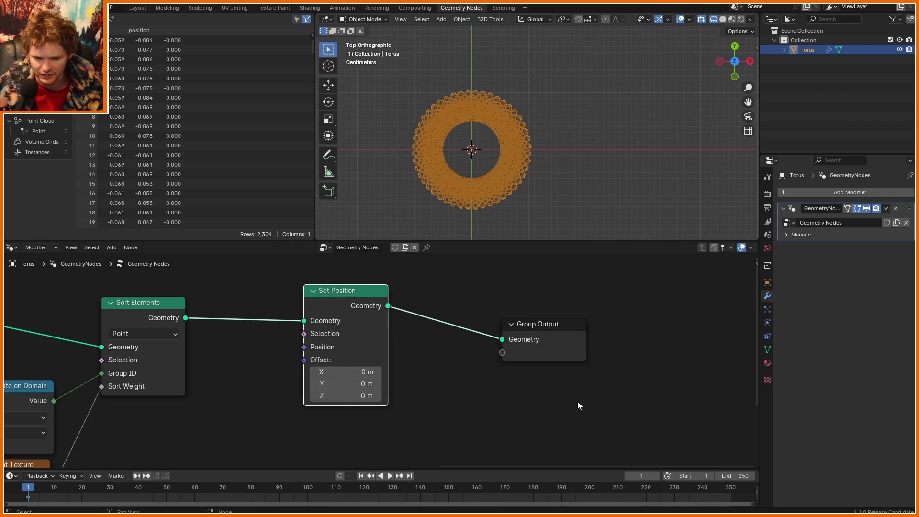
{"action": "left_click_drag", "start_coordinate": [579, 406], "coordinate": [495, 306]}
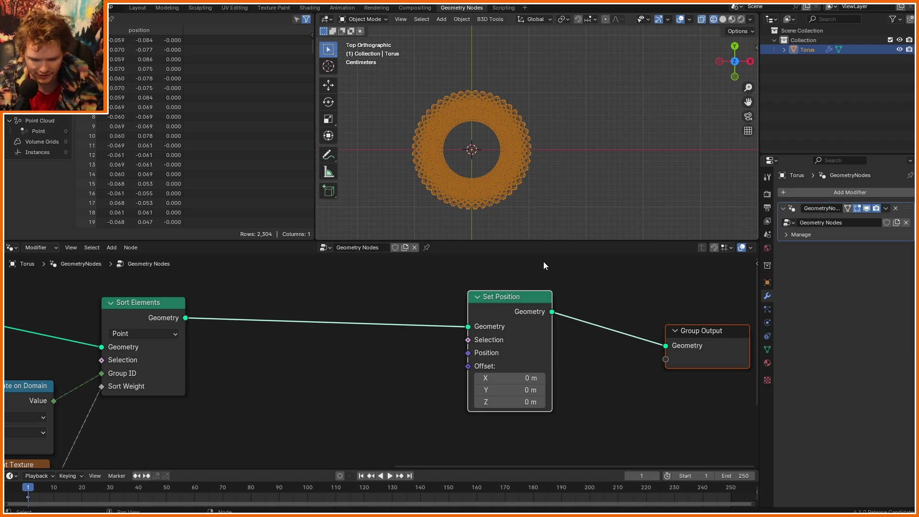
Step: Add a second Index node below the Sort Elements node
{"action": "middle_click_drag", "start_coordinate": [287, 424], "coordinate": [342, 374]}
{"action": "scroll", "coordinate": [342, 374], "scroll_direction": "down", "scroll_amount": 1}
{"action": "key", "text": "i"}
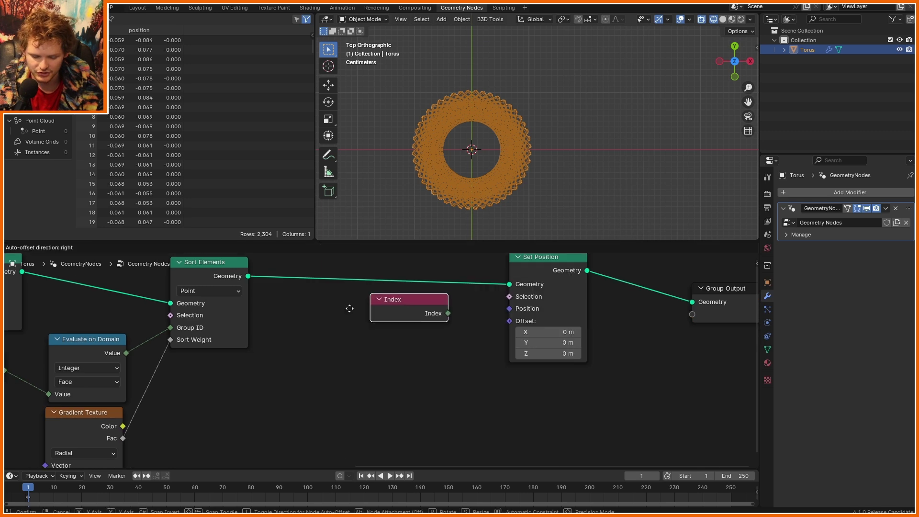
{"action": "left_click", "coordinate": [169, 380]}
Step: Feed the new Index node into a Floored Modulo math node with its second value set to 4
{"action": "left_click_drag", "start_coordinate": [247, 399], "coordinate": [316, 364]}
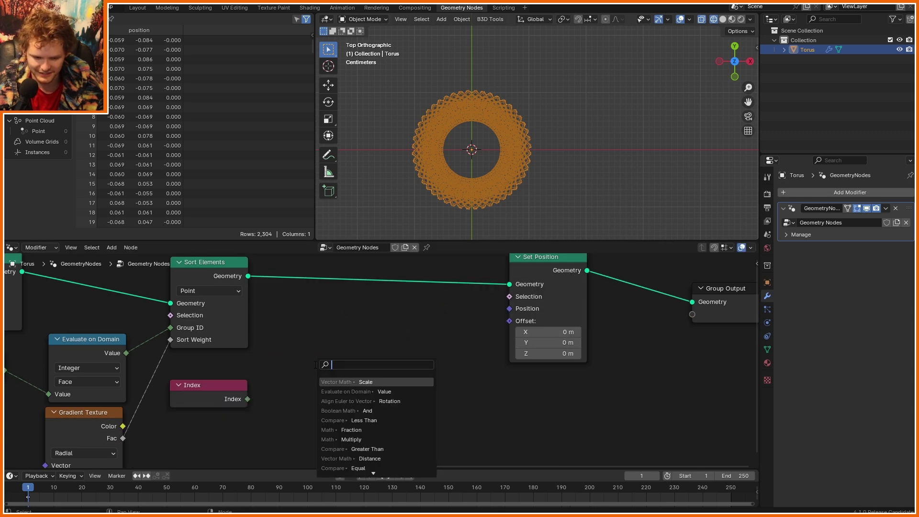
{"action": "type", "text": "floor"}
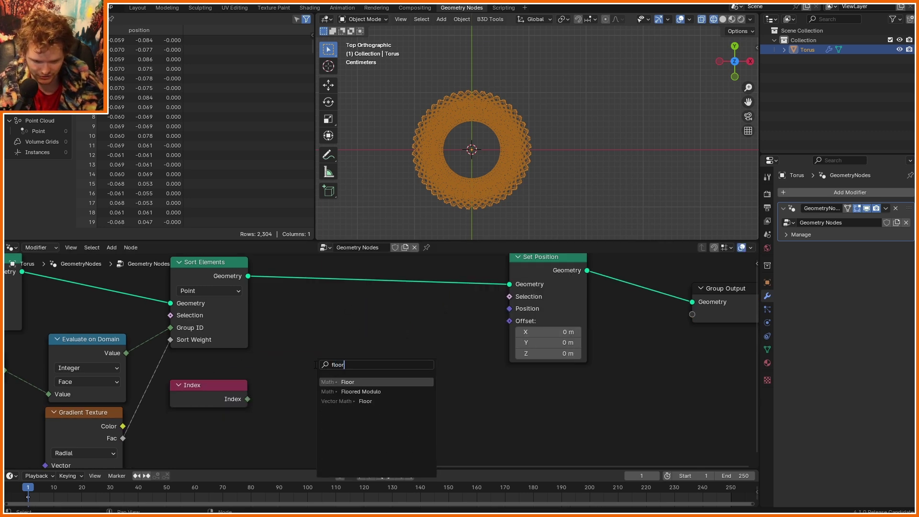
{"action": "key", "text": "Down"}
{"action": "key", "text": "Return"}
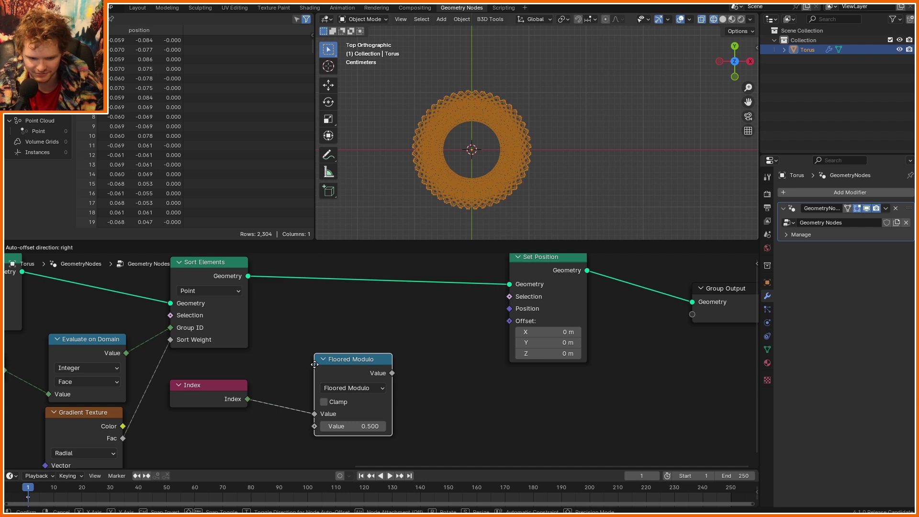
{"action": "left_click_drag", "start_coordinate": [315, 365], "coordinate": [291, 350]}
{"action": "left_click", "coordinate": [305, 373]}
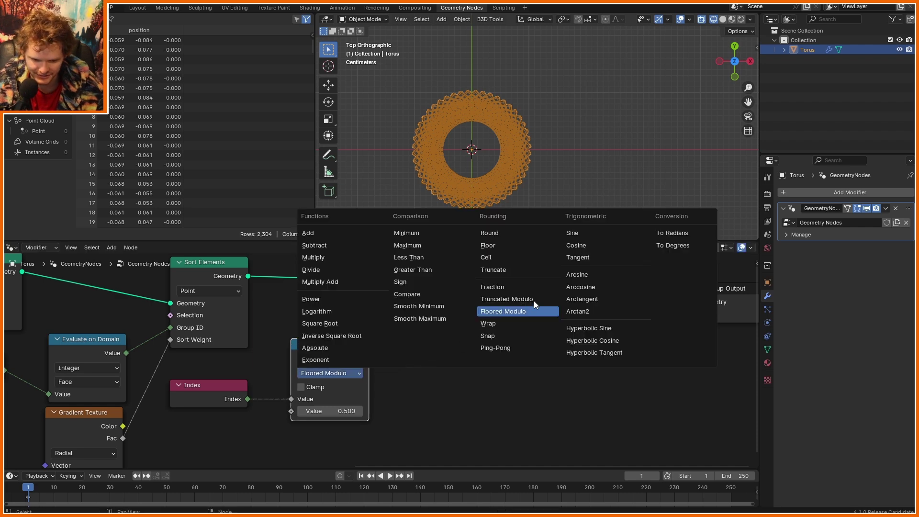
{"action": "scroll", "coordinate": [364, 407], "scroll_direction": "up", "scroll_amount": 2}
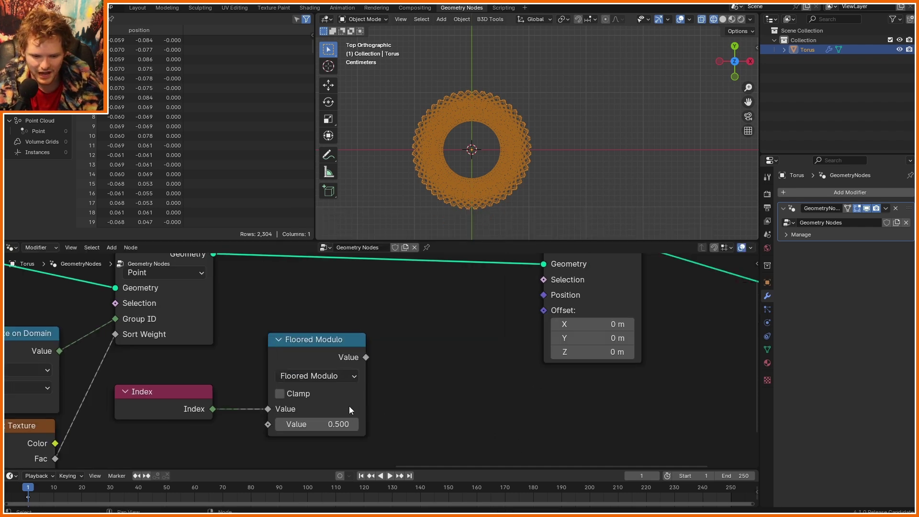
{"action": "left_click", "coordinate": [328, 423]}
{"action": "type", "text": "4"}
{"action": "key", "text": "Return"}
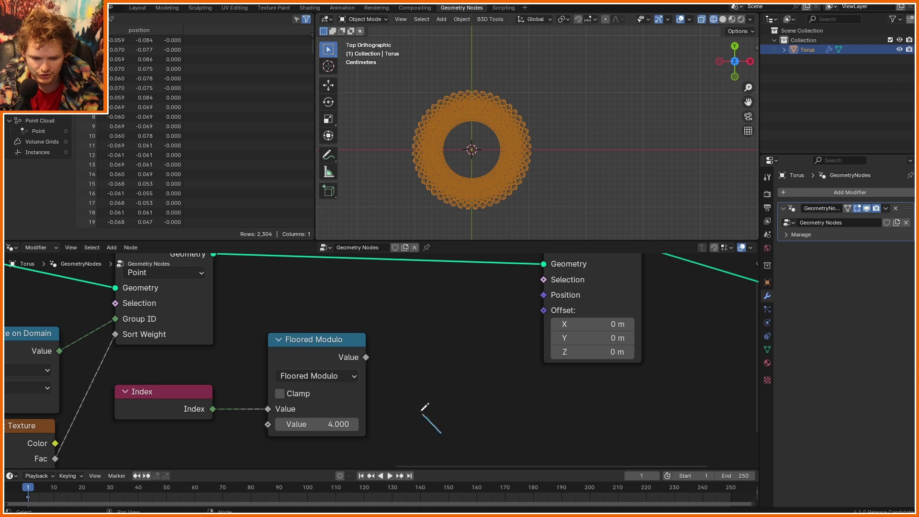
Step: Add an Equal comparison node on the Floored Modulo output and set its data type to Integer
{"action": "mouse_move", "coordinate": [422, 411]}
{"action": "left_mouse_down"}
{"action": "mouse_move", "coordinate": [376, 381]}
{"action": "mouse_move", "coordinate": [404, 371]}
{"action": "left_mouse_up"}
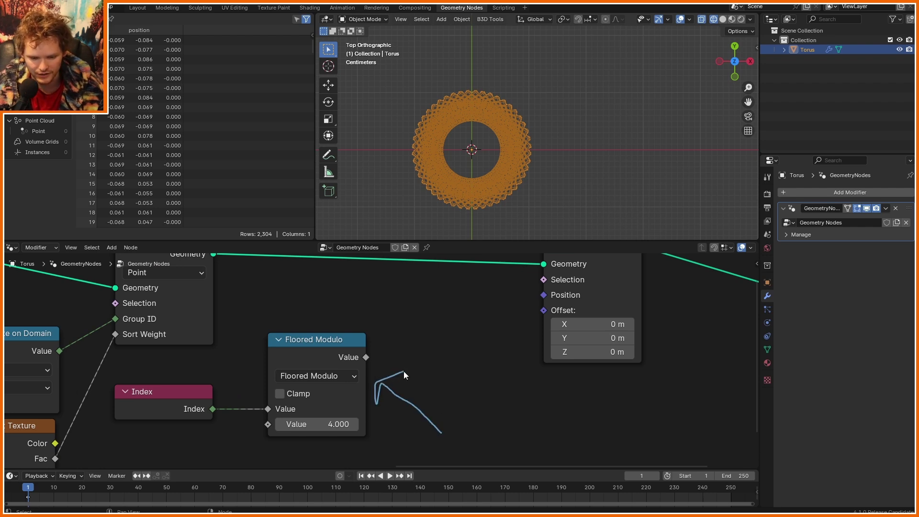
{"action": "key", "text": "ctrl+z"}
{"action": "mouse_move", "coordinate": [366, 357]}
{"action": "left_mouse_down"}
{"action": "mouse_move", "coordinate": [406, 419]}
{"action": "mouse_move", "coordinate": [421, 367]}
{"action": "left_mouse_up"}
{"action": "type", "text": "eq"}
{"action": "left_click", "coordinate": [446, 384]}
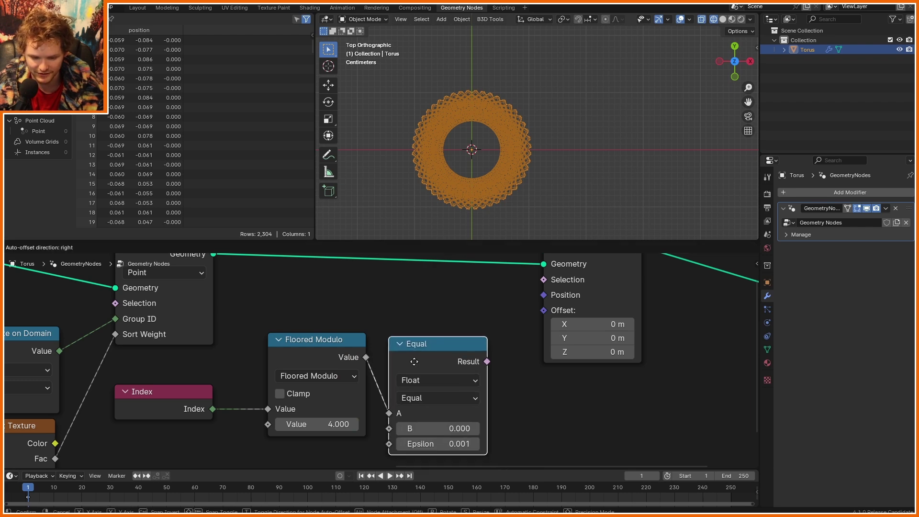
{"action": "left_click", "coordinate": [415, 352]}
{"action": "left_click", "coordinate": [420, 371]}
{"action": "left_click", "coordinate": [420, 383]}
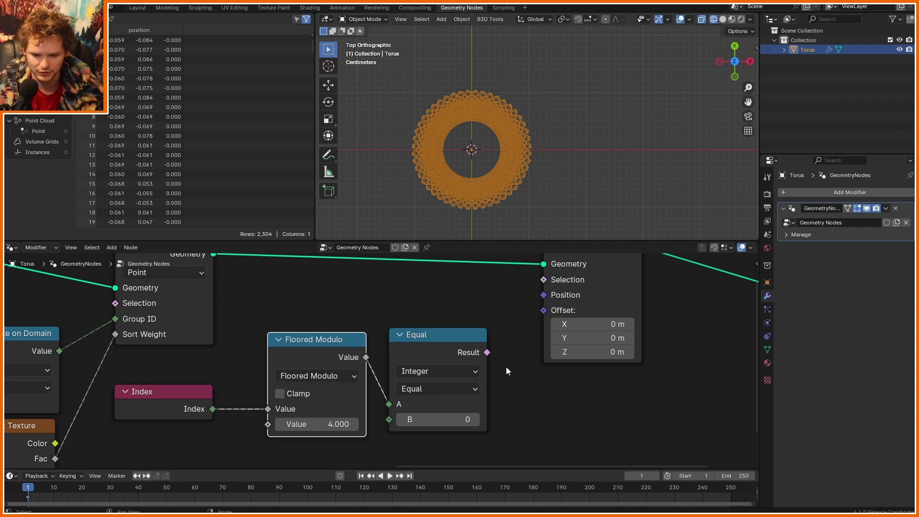
Step: Connect the Equal node's Result to the Selection input of the last Set Position node
{"action": "middle_click_drag", "start_coordinate": [488, 351], "coordinate": [385, 389]}
{"action": "left_click_drag", "start_coordinate": [385, 390], "coordinate": [447, 316]}
{"action": "middle_click_drag", "start_coordinate": [554, 351], "coordinate": [349, 360]}
{"action": "left_click_drag", "start_coordinate": [536, 397], "coordinate": [337, 315]}
{"action": "middle_click_drag", "start_coordinate": [337, 314], "coordinate": [588, 305]}
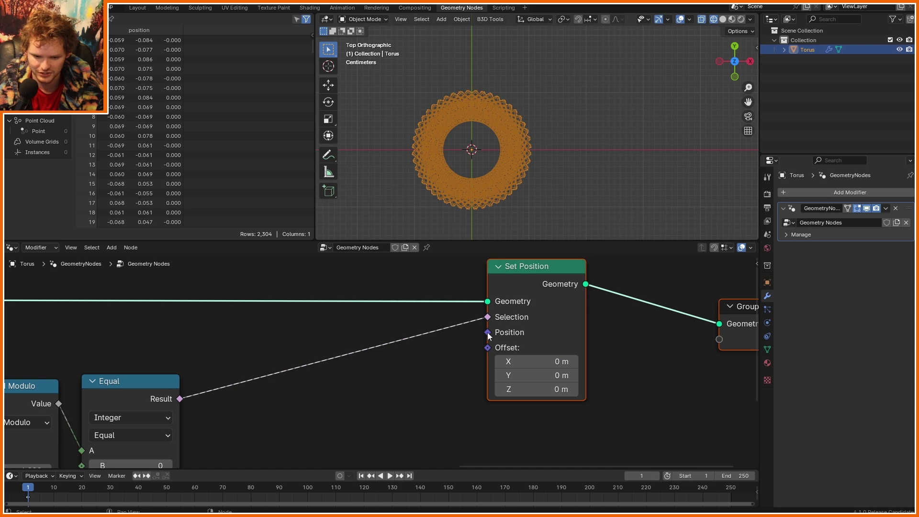
Step: Add a Combine XYZ node and connect its Vector output to the Position input of the last Set Position node
{"action": "key", "text": "shift+a"}
{"action": "type", "text": "comb"}
{"action": "key", "text": "Return"}
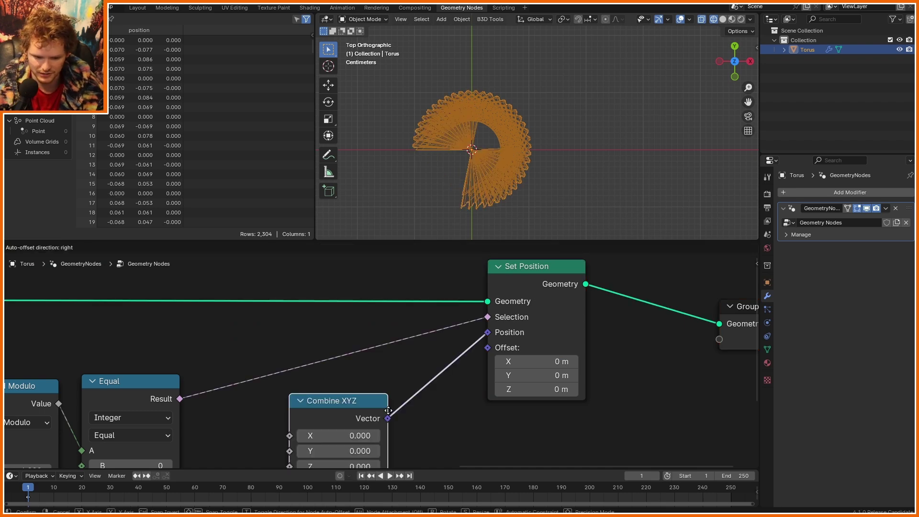
{"action": "left_click", "coordinate": [366, 375]}
{"action": "scroll", "coordinate": [456, 148], "scroll_direction": "up", "scroll_amount": 5}
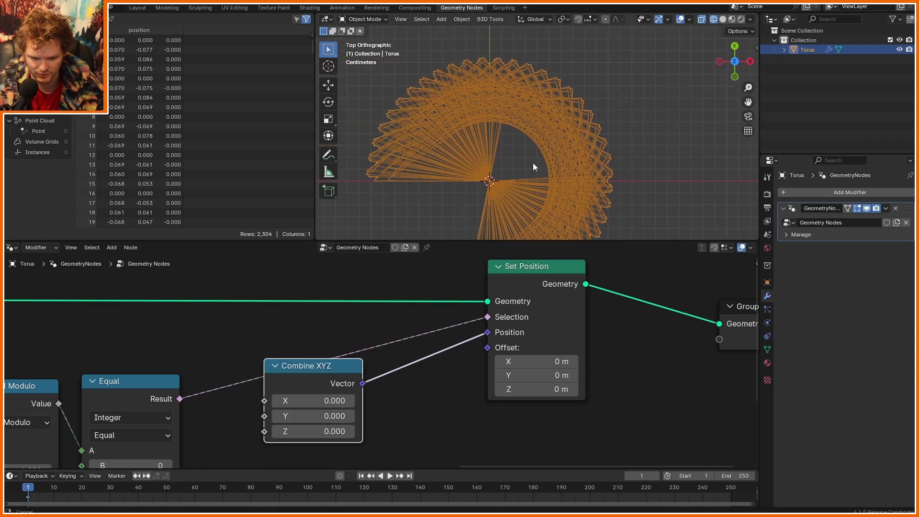
Step: Duplicate the Set Position node and insert the copy between the existing one and the Group Output
{"action": "scroll", "coordinate": [462, 322], "scroll_direction": "down", "scroll_amount": 3}
{"action": "key", "text": "shift+d"}
{"action": "left_click", "coordinate": [558, 314]}
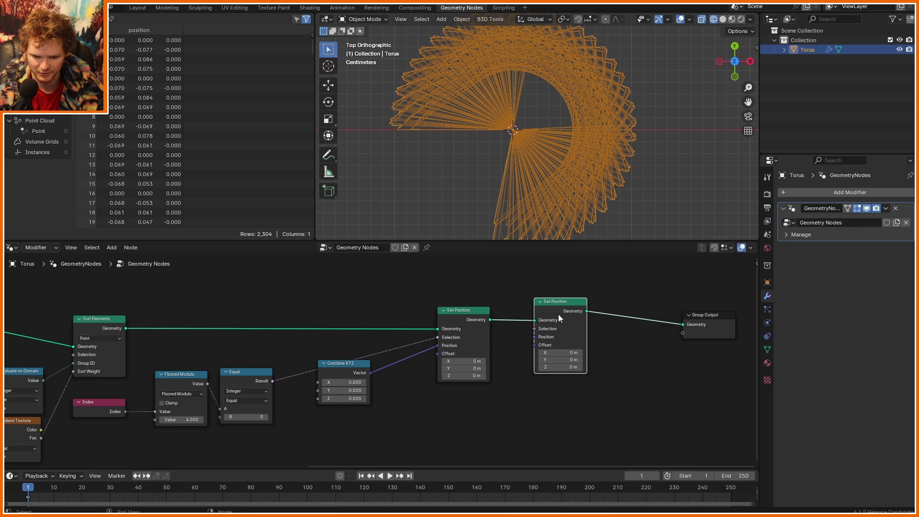
Step: Duplicate the Equal node with its Floored Modulo link and connect the copy's Result to the new Set Position node's Selection
{"action": "middle_click_drag", "start_coordinate": [307, 437], "coordinate": [349, 404]}
{"action": "left_click_drag", "start_coordinate": [320, 408], "coordinate": [297, 331]}
{"action": "key", "text": "ctrl+shift+d"}
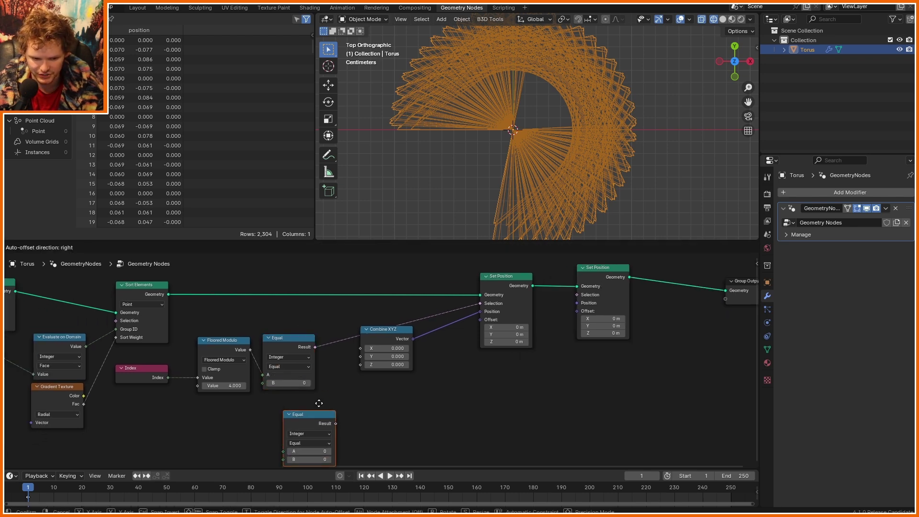
{"action": "left_click", "coordinate": [318, 404]}
{"action": "middle_click_drag", "start_coordinate": [317, 443], "coordinate": [206, 453]}
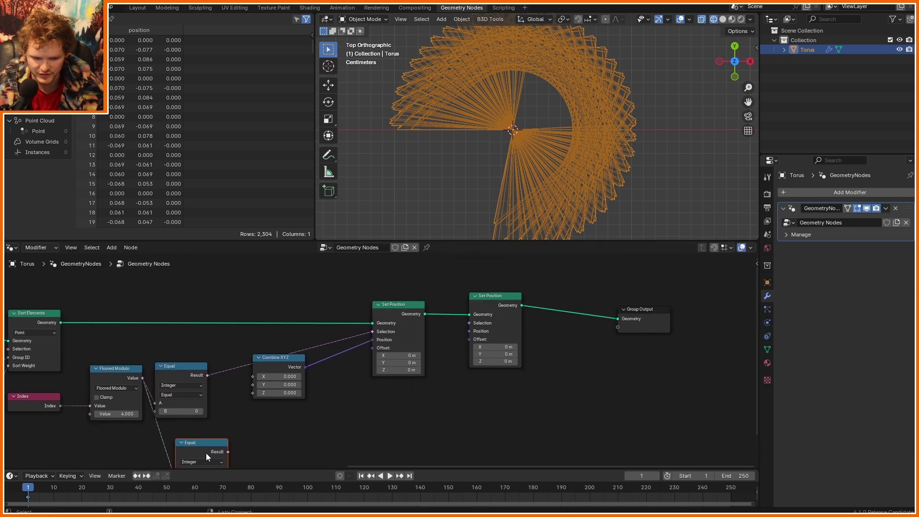
{"action": "left_click_drag", "start_coordinate": [227, 451], "coordinate": [463, 333]}
Step: Duplicate the Combine XYZ node and connect the copy's Vector output to the new Set Position node's Position input
{"action": "scroll", "coordinate": [380, 362], "scroll_direction": "up", "scroll_amount": 2}
{"action": "left_click", "coordinate": [241, 364]}
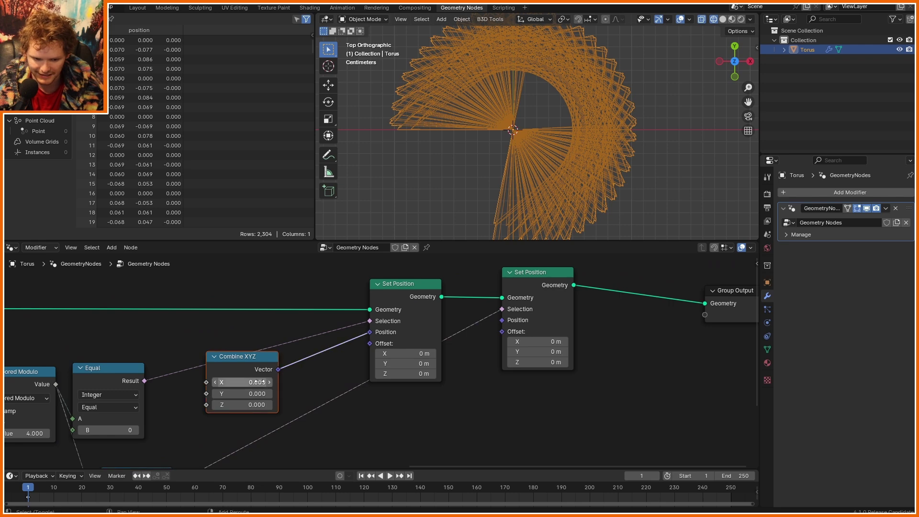
{"action": "key", "text": "shift+d"}
{"action": "left_click", "coordinate": [475, 401]}
{"action": "left_click_drag", "start_coordinate": [444, 415], "coordinate": [495, 324]}
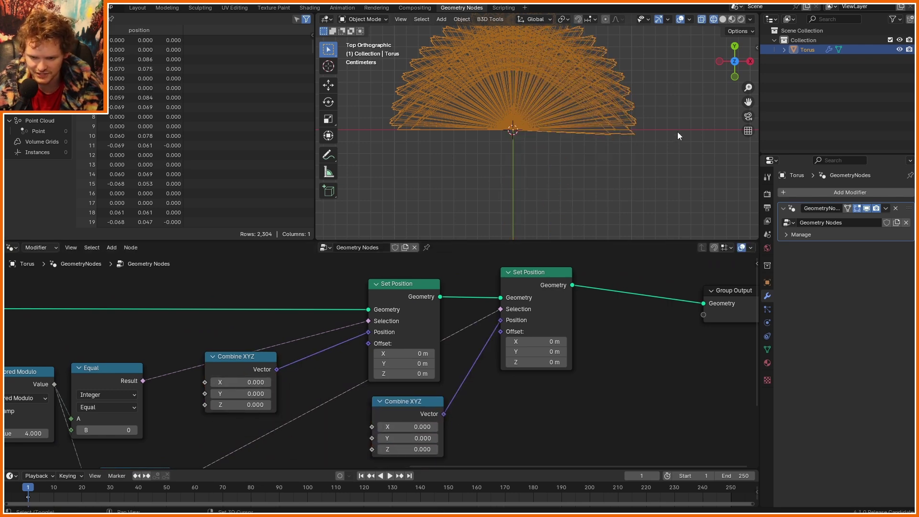
Step: Annotate the viewport with a freehand square beside the mesh and mark its two lower corners
{"action": "middle_click_drag", "start_coordinate": [677, 131], "coordinate": [518, 165], "text": "shift"}
{"action": "mouse_move", "coordinate": [546, 182]}
{"action": "left_mouse_down"}
{"action": "mouse_move", "coordinate": [556, 118]}
{"action": "mouse_move", "coordinate": [628, 116]}
{"action": "mouse_move", "coordinate": [557, 180]}
{"action": "left_mouse_up"}
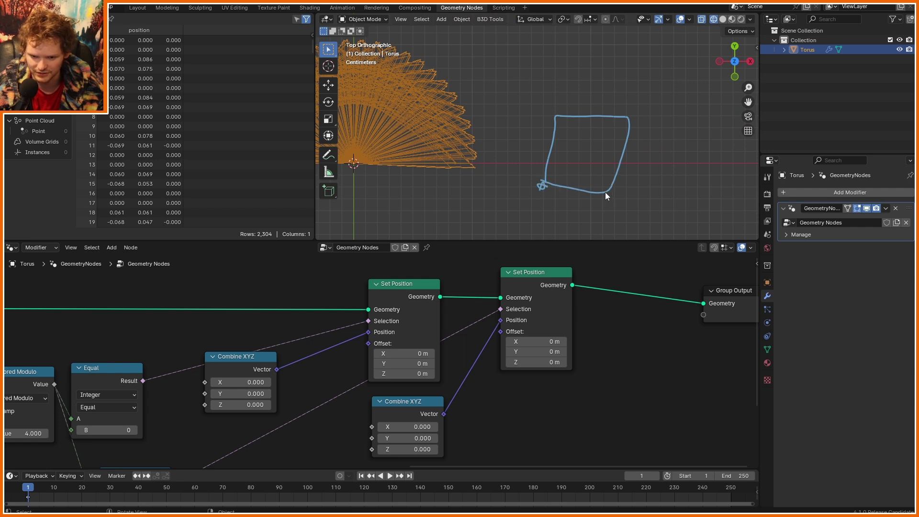
{"action": "left_click_drag", "start_coordinate": [606, 189], "coordinate": [613, 187]}
Step: Set the X value of the duplicated Combine XYZ node to 1
{"action": "middle_click_drag", "start_coordinate": [436, 404], "coordinate": [430, 373]}
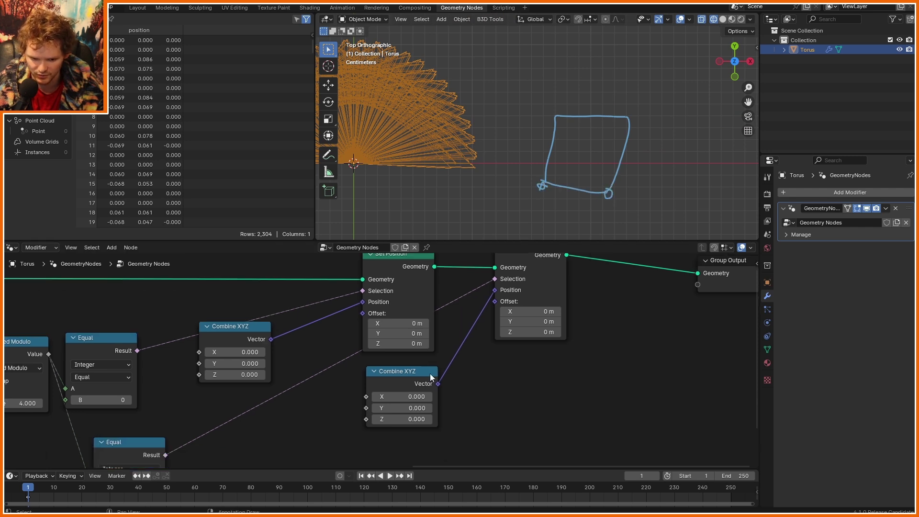
{"action": "left_click", "coordinate": [416, 397]}
{"action": "type", "text": "1"}
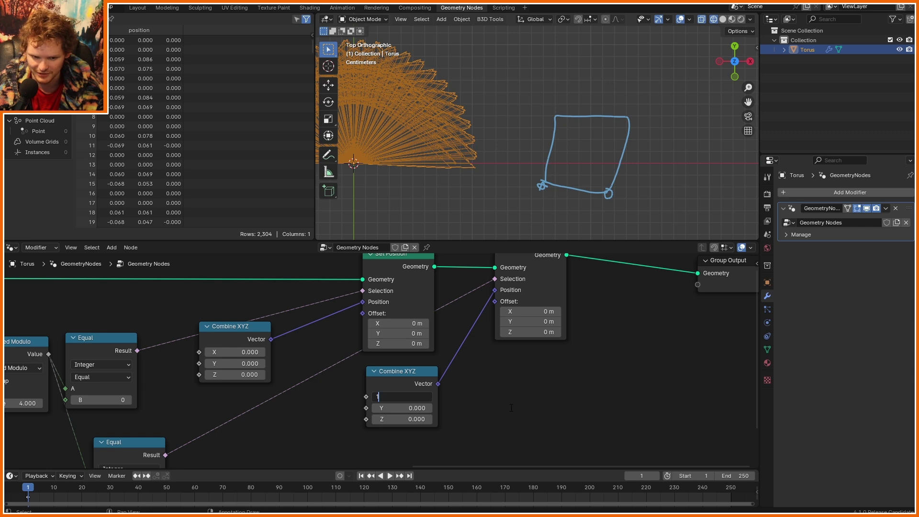
{"action": "key", "text": "Return"}
{"action": "scroll", "coordinate": [578, 128], "scroll_direction": "down", "scroll_amount": 5}
{"action": "scroll", "coordinate": [453, 154], "scroll_direction": "down", "scroll_amount": 4}
{"action": "middle_click_drag", "start_coordinate": [577, 128], "coordinate": [484, 165], "text": "shift"}
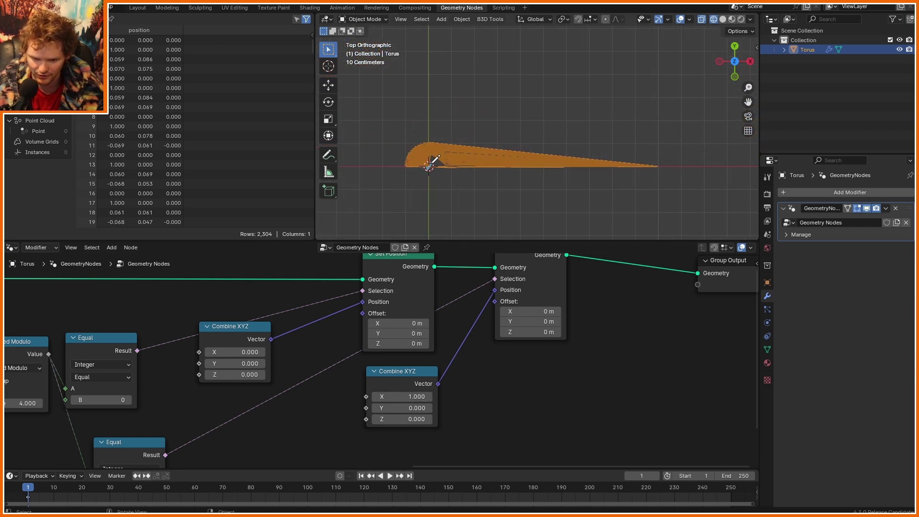
{"action": "scroll", "coordinate": [640, 150], "scroll_direction": "down", "scroll_amount": 2}
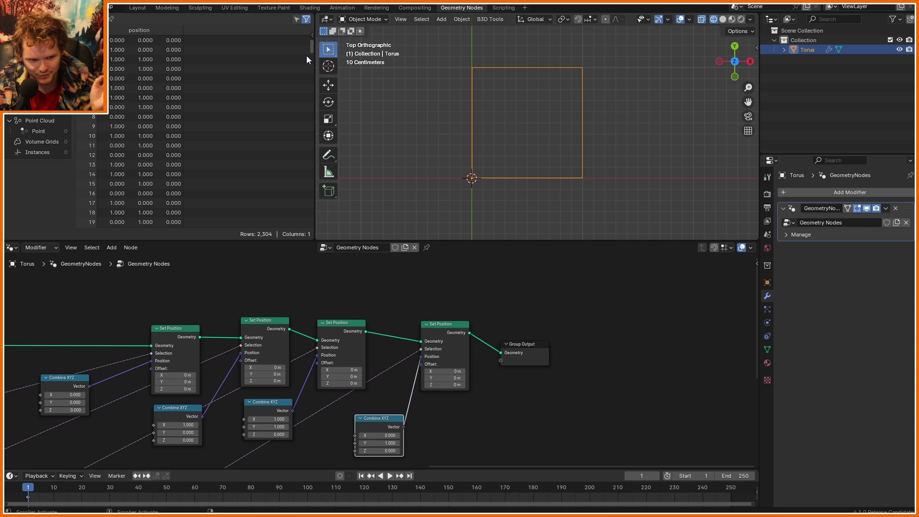
Step: Switch to the UV Editing workspace and use face selection to show one torus face in Edit Mode
{"action": "left_click", "coordinate": [234, 8]}
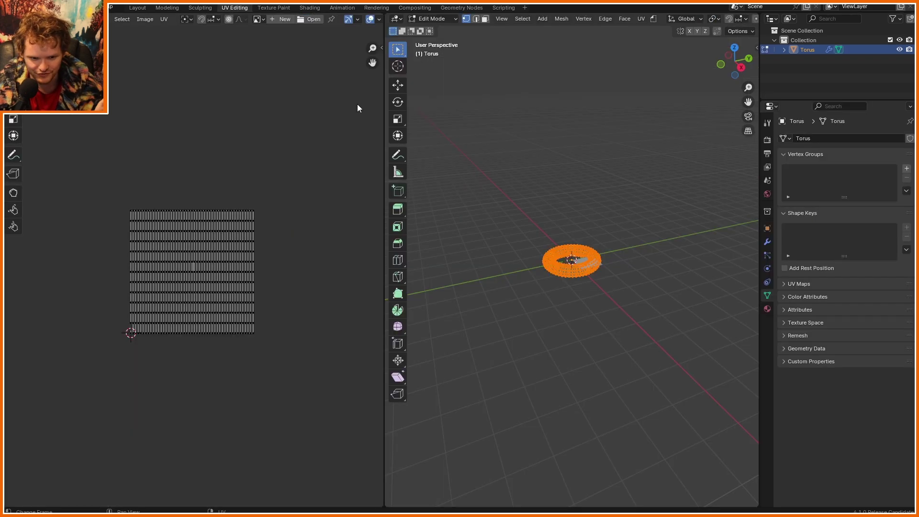
{"action": "scroll", "coordinate": [563, 295], "scroll_direction": "up", "scroll_amount": 10}
{"action": "scroll", "coordinate": [562, 295], "scroll_direction": "down", "scroll_amount": 3}
{"action": "scroll", "coordinate": [562, 295], "scroll_direction": "up", "scroll_amount": 1}
{"action": "key", "text": "3"}
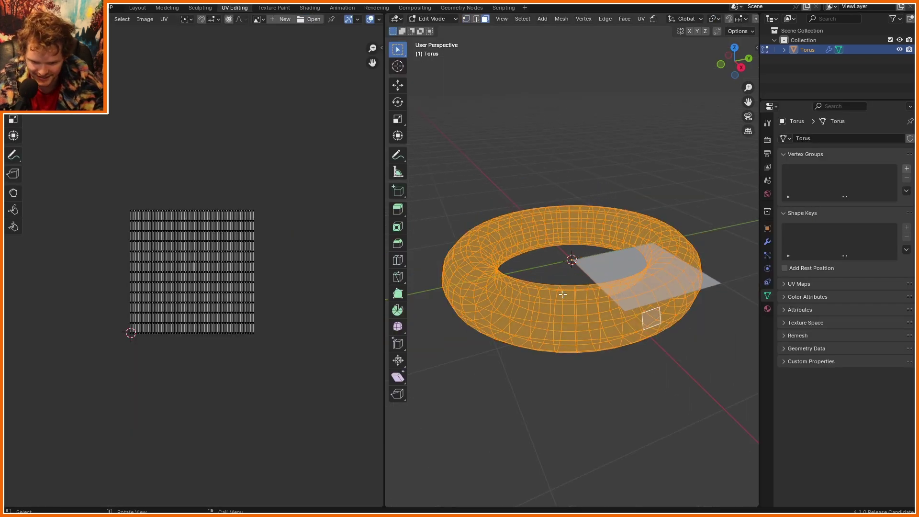
Step: Reset the UV mapping of the selected torus face so it fills the UV square
{"action": "scroll", "coordinate": [522, 281], "scroll_direction": "up", "scroll_amount": 1}
{"action": "key", "text": "u"}
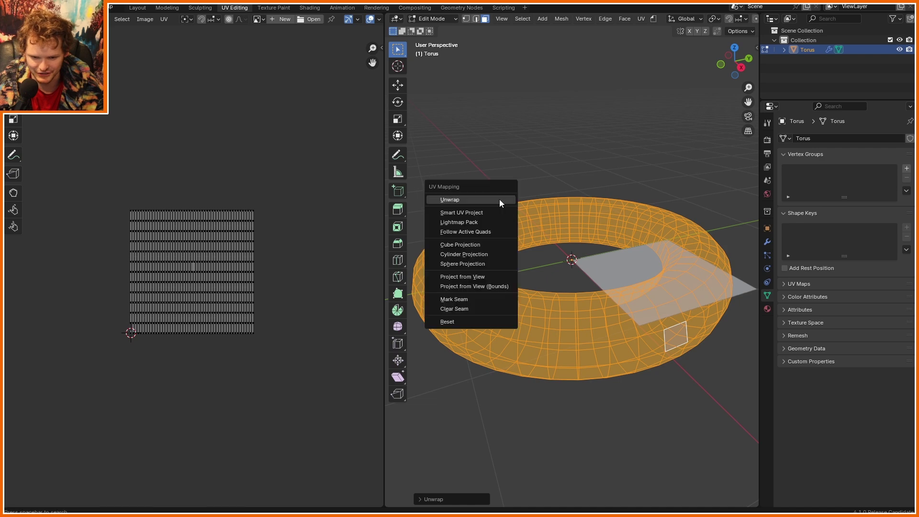
{"action": "left_click", "coordinate": [456, 320]}
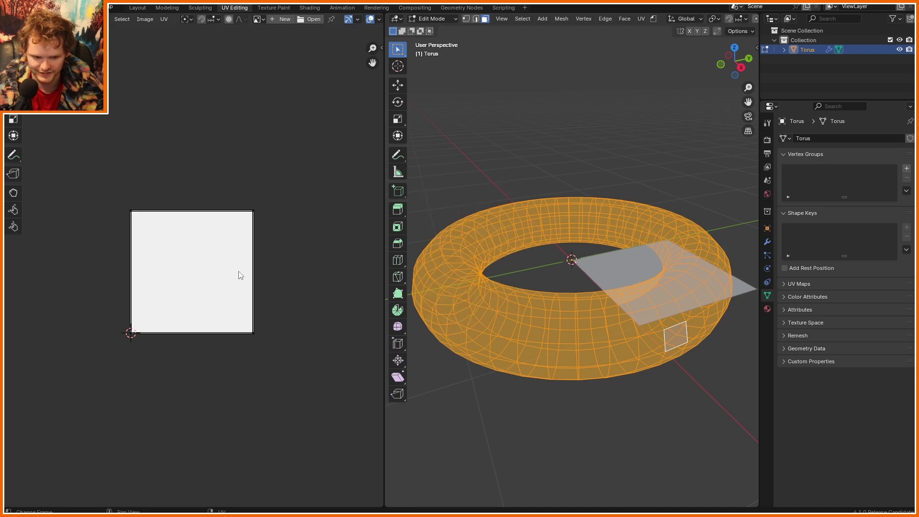
{"action": "scroll", "coordinate": [213, 273], "scroll_direction": "up", "scroll_amount": 3}
{"action": "left_click", "coordinate": [199, 237]}
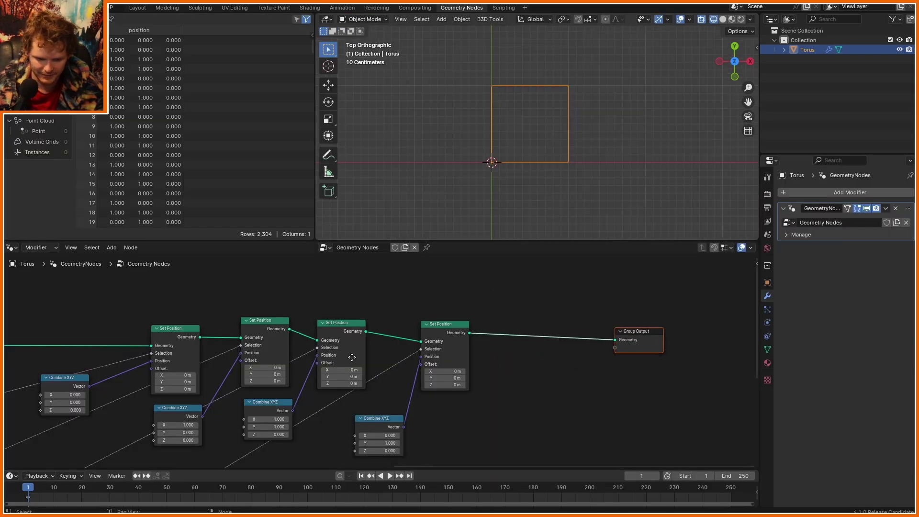
Step: Move the Group Output node farther away from the last Set Position node to make room for more nodes
{"action": "middle_click_drag", "start_coordinate": [352, 357], "coordinate": [487, 326]}
{"action": "scroll", "coordinate": [486, 325], "scroll_direction": "down", "scroll_amount": 3}
{"action": "middle_click_drag", "start_coordinate": [339, 375], "coordinate": [339, 373]}
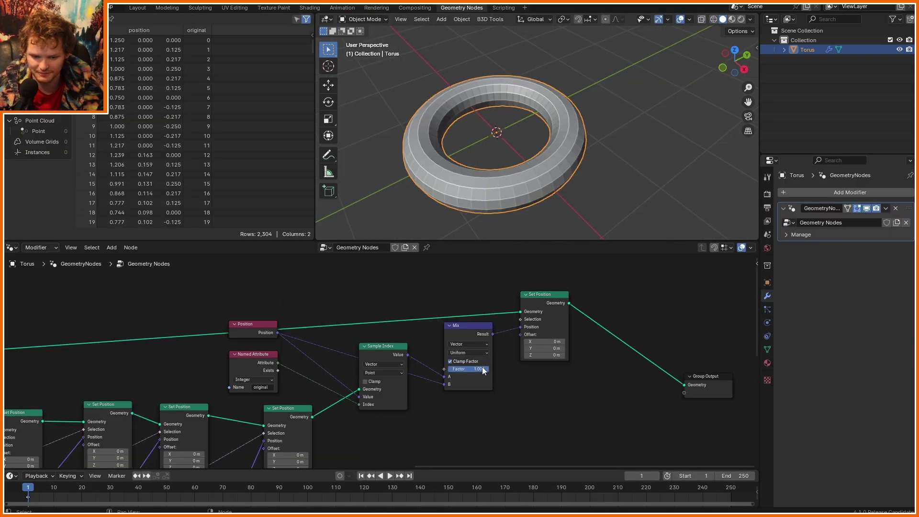
{"action": "mouse_move", "coordinate": [481, 366]}
{"action": "left_mouse_down"}
{"action": "mouse_move", "coordinate": [448, 367]}
{"action": "mouse_move", "coordinate": [488, 366]}
{"action": "left_mouse_up"}
Step: In Edit Mode, extrude the selected torus faces outward along their normal by about 0.75 m
{"action": "key", "text": "Tab"}
{"action": "middle_click_drag", "start_coordinate": [576, 147], "coordinate": [577, 148]}
{"action": "key", "text": "e"}
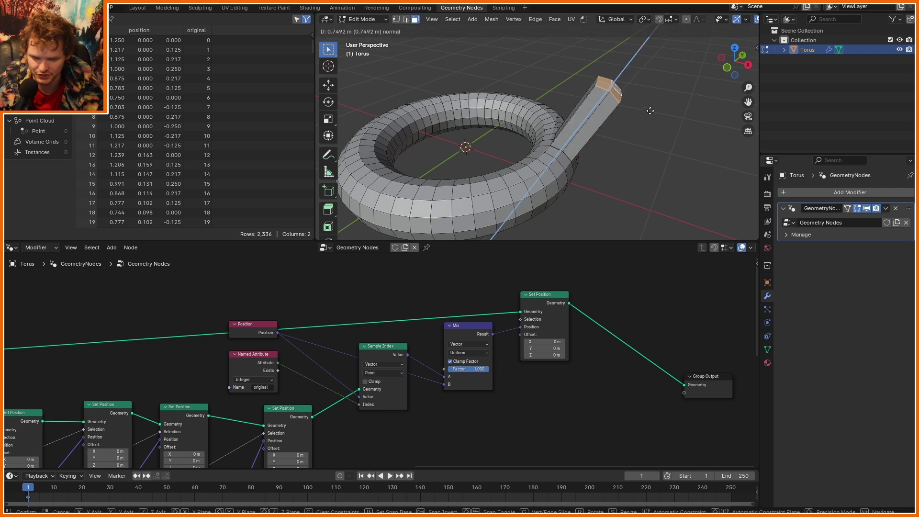
{"action": "left_click", "coordinate": [644, 108]}
Step: Add multiple evenly spaced loop cuts along the extruded arm, return to Object Mode and adjust the Mix node's Factor
{"action": "key", "text": "ctrl+r"}
{"action": "scroll", "coordinate": [574, 123], "scroll_direction": "up", "scroll_amount": 10}
{"action": "left_click", "coordinate": [577, 130]}
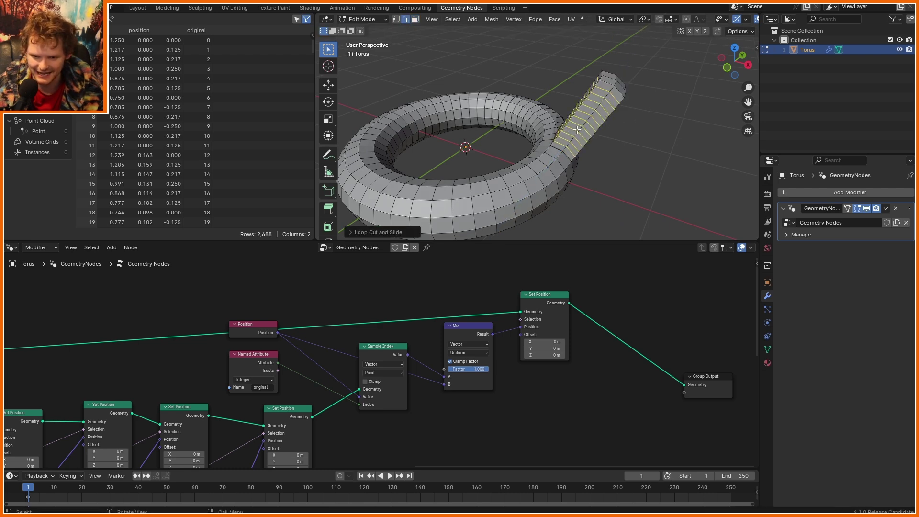
{"action": "right_click", "coordinate": [577, 130]}
{"action": "key", "text": "Tab"}
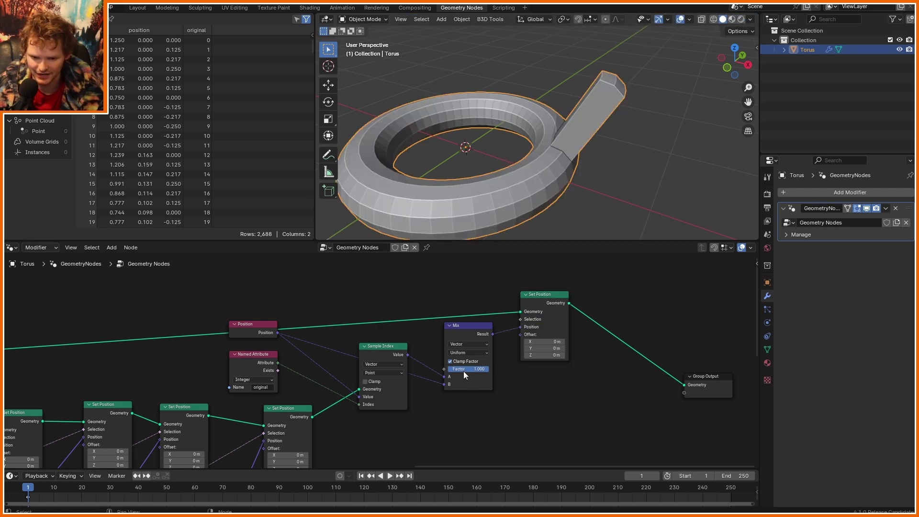
{"action": "mouse_move", "coordinate": [488, 369]}
{"action": "left_mouse_down"}
{"action": "mouse_move", "coordinate": [450, 368]}
{"action": "mouse_move", "coordinate": [489, 369]}
{"action": "left_mouse_up"}
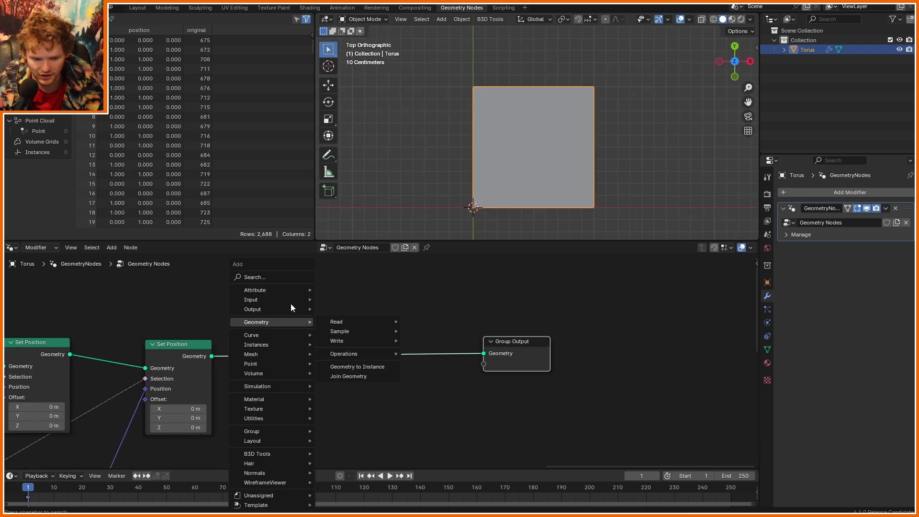
Step: Insert a Store Named Attribute node before the Group Output and set its data type to Vector
{"action": "type", "text": "store"}
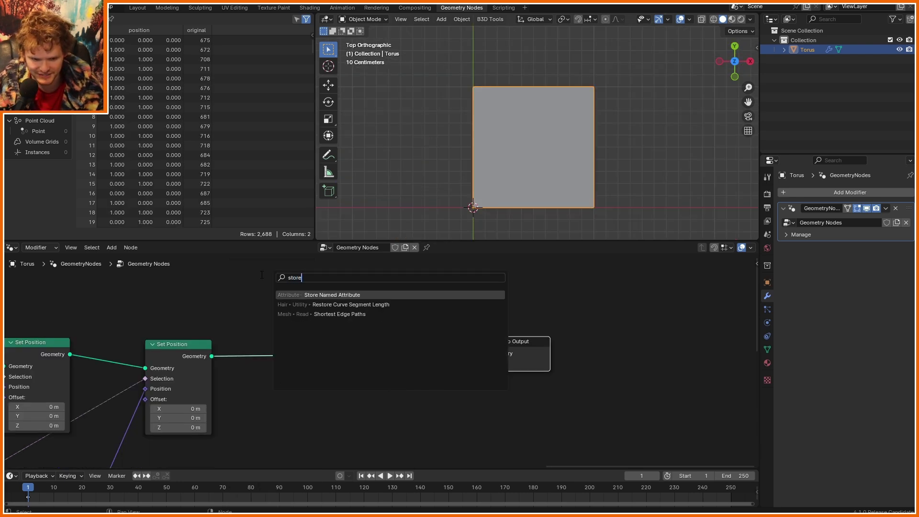
{"action": "key", "text": "Return"}
{"action": "left_click", "coordinate": [402, 320]}
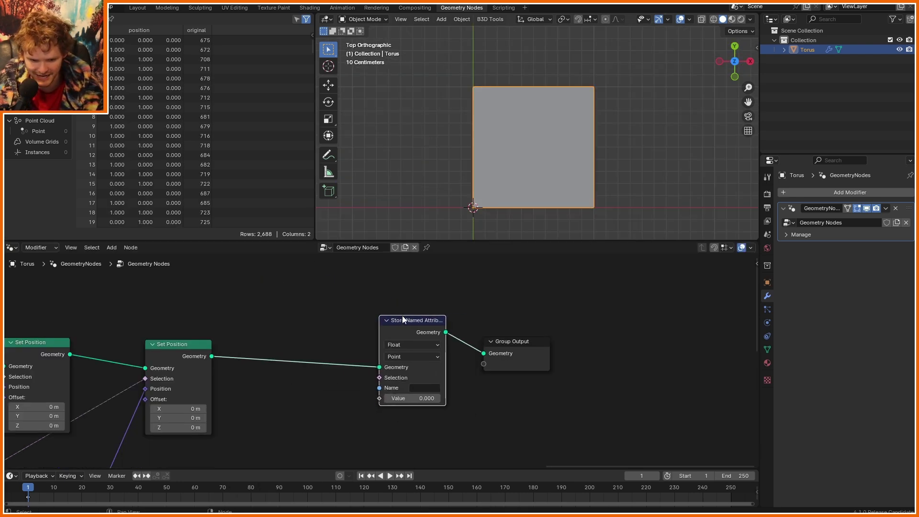
{"action": "left_click", "coordinate": [406, 343]}
{"action": "left_click", "coordinate": [393, 375]}
Step: Add a Position node feeding the Value input of the Store Named Attribute node
{"action": "middle_click_drag", "start_coordinate": [383, 403], "coordinate": [390, 398]}
{"action": "left_click_drag", "start_coordinate": [385, 393], "coordinate": [325, 439]}
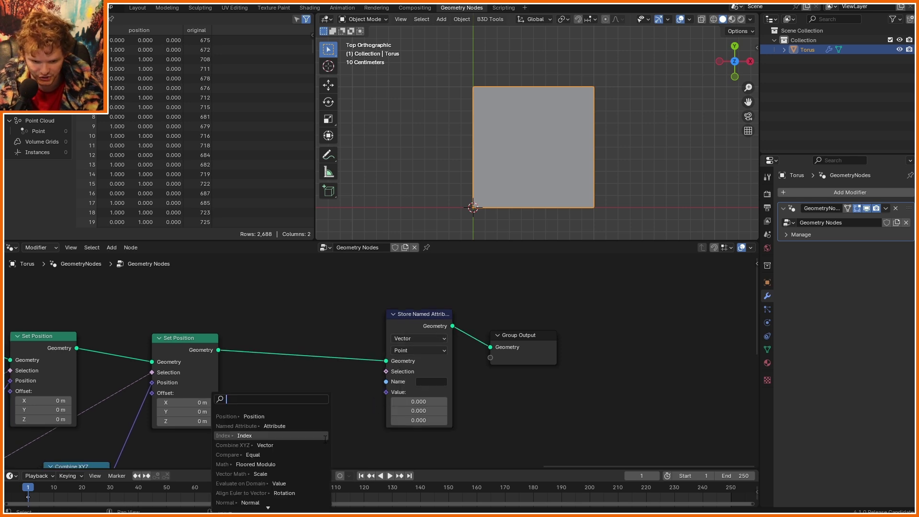
{"action": "type", "text": "po"}
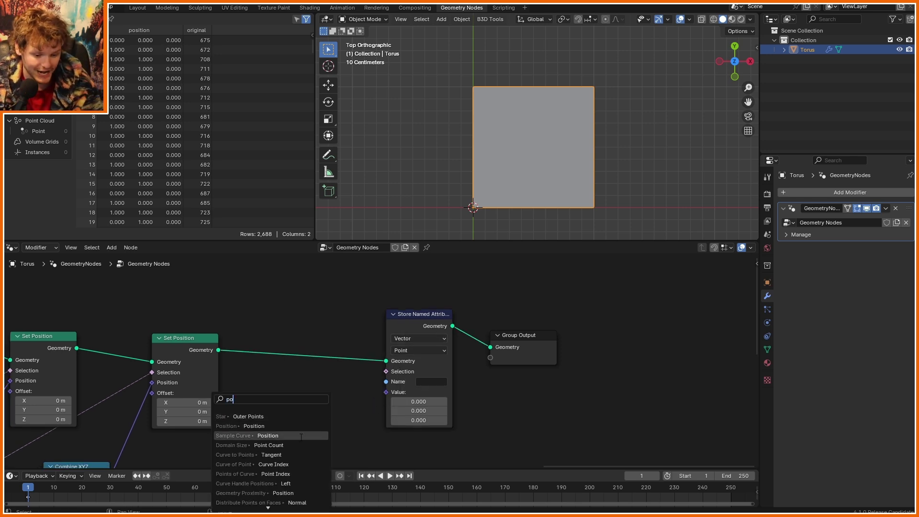
{"action": "left_click", "coordinate": [258, 426]}
{"action": "left_click", "coordinate": [222, 398]}
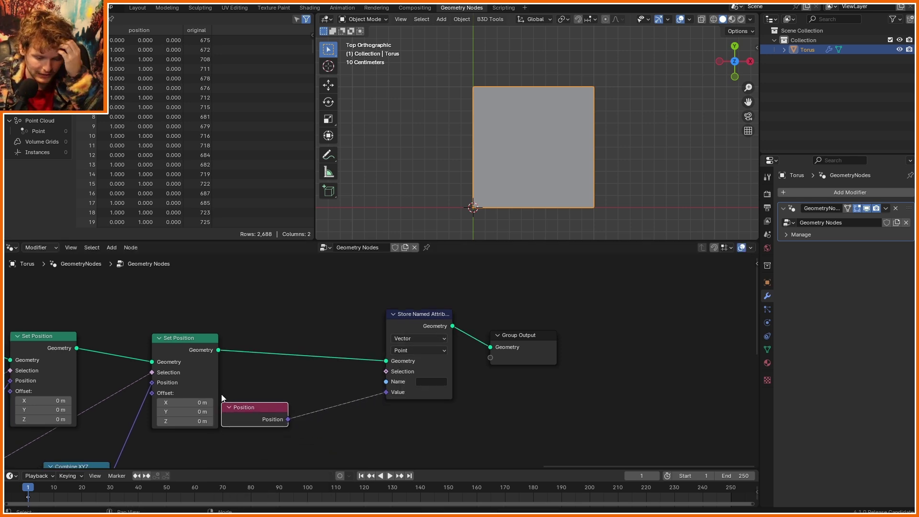
Step: Name the stored attribute "transformation"
{"action": "left_click", "coordinate": [438, 383]}
{"action": "type", "text": "transformation"}
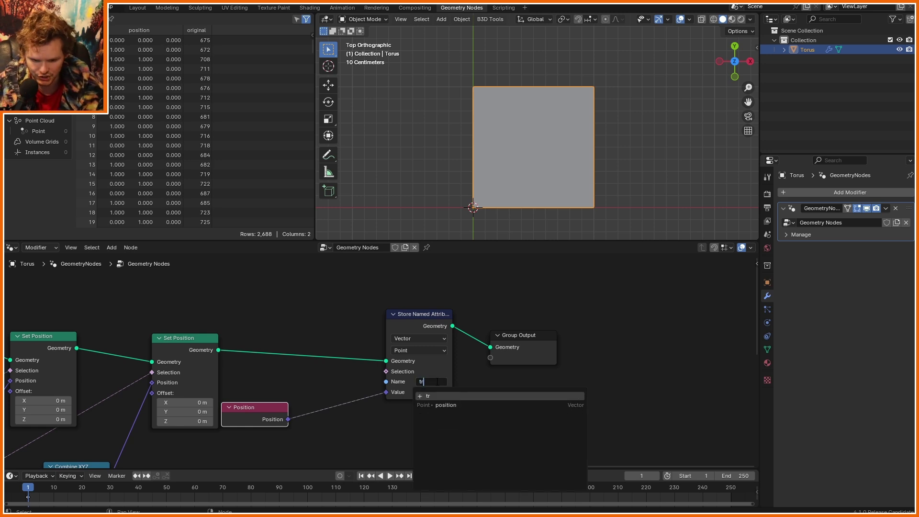
{"action": "key", "text": "Return"}
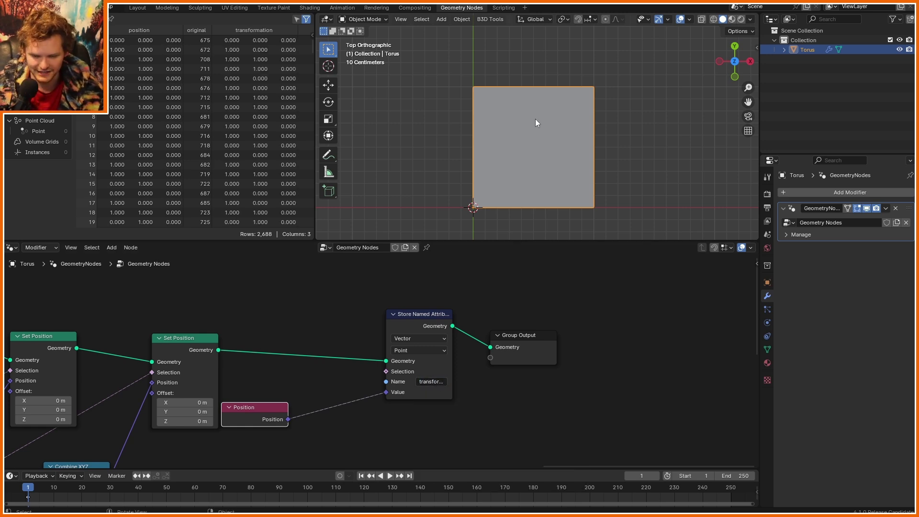
{"action": "scroll", "coordinate": [536, 127], "scroll_direction": "down", "scroll_amount": 2}
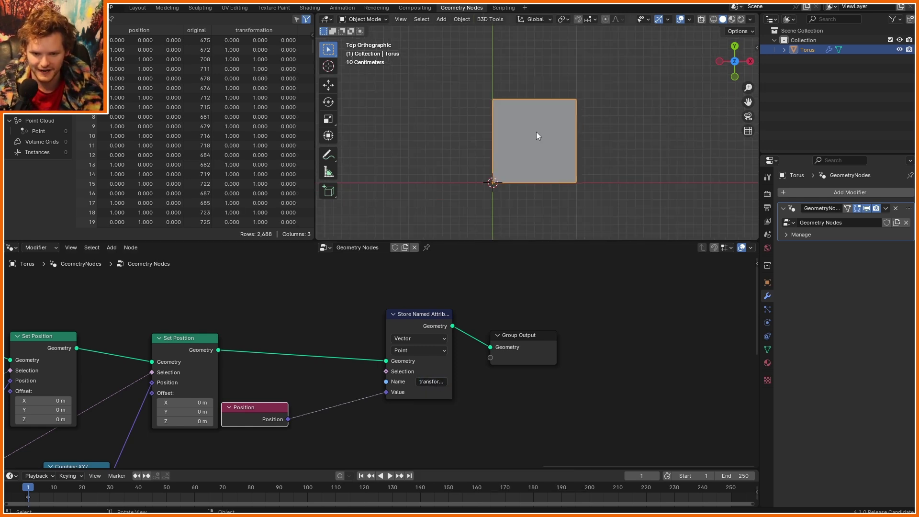
Step: Insert another Store Named Attribute node with Vector data type between Split Edges and the first Set Position node
{"action": "left_click", "coordinate": [183, 347]}
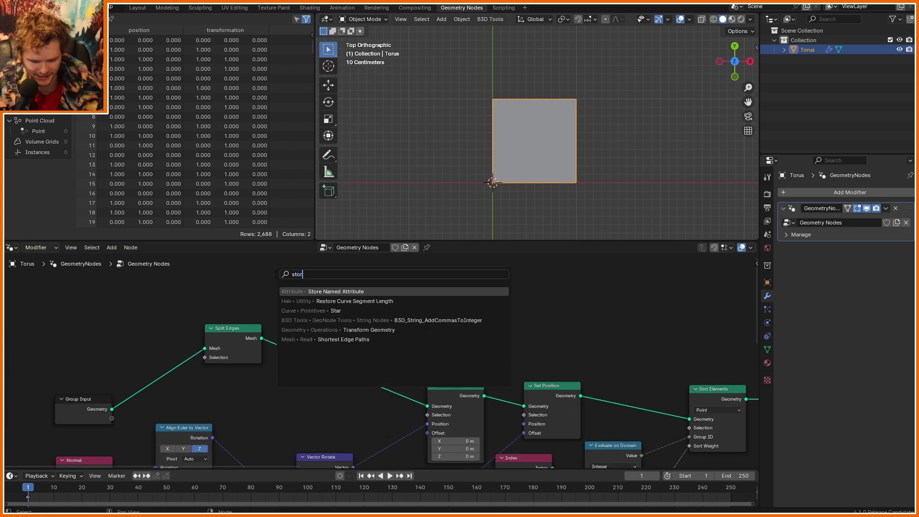
{"action": "key", "text": "Return"}
{"action": "left_click", "coordinate": [309, 319]}
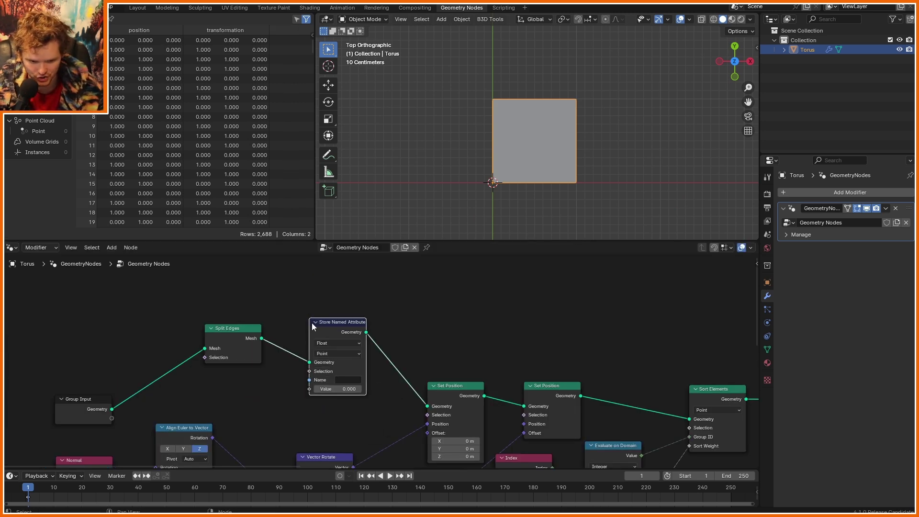
{"action": "scroll", "coordinate": [316, 330], "scroll_direction": "up", "scroll_amount": 4}
{"action": "scroll", "coordinate": [322, 338], "scroll_direction": "down", "scroll_amount": 2, "text": "ctrl"}
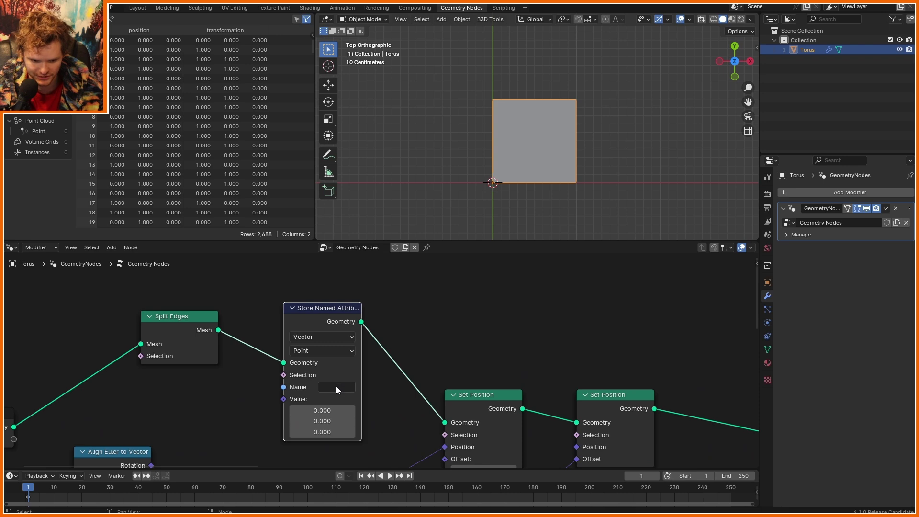
Step: Name the attribute stored after Split Edges "original" and feed its Value from a Position node
{"action": "left_click", "coordinate": [336, 386]}
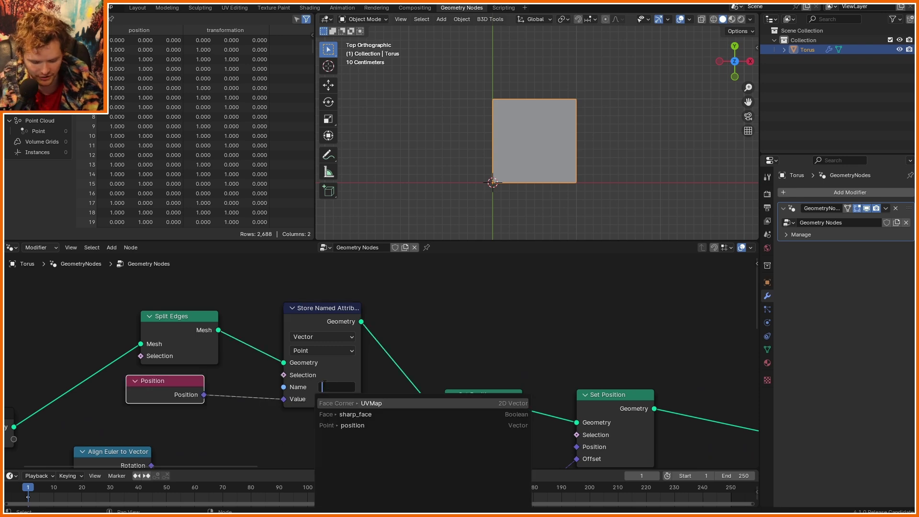
{"action": "type", "text": "original"}
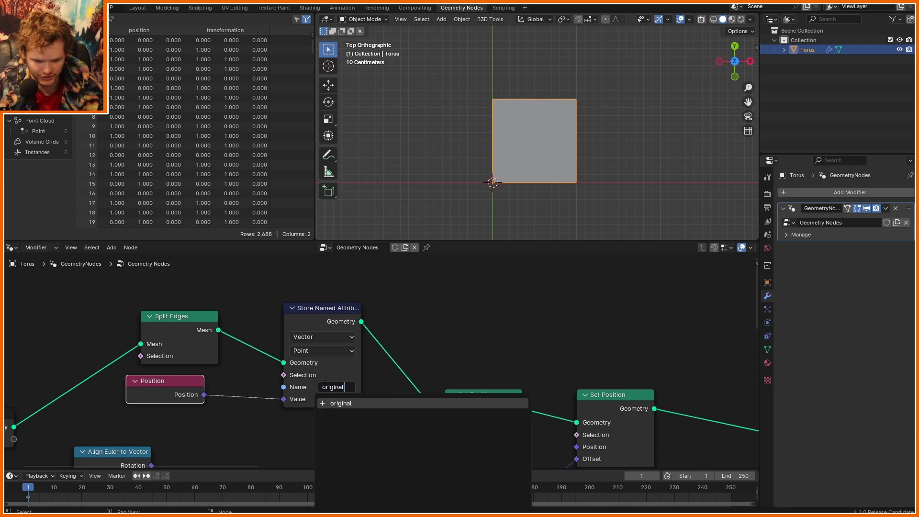
{"action": "key", "text": "Return"}
Step: Add a Vector Named Attribute node reading "original" and connect it to the Position of the Set Position node before the Group Output
{"action": "scroll", "coordinate": [397, 330], "scroll_direction": "down", "scroll_amount": 5}
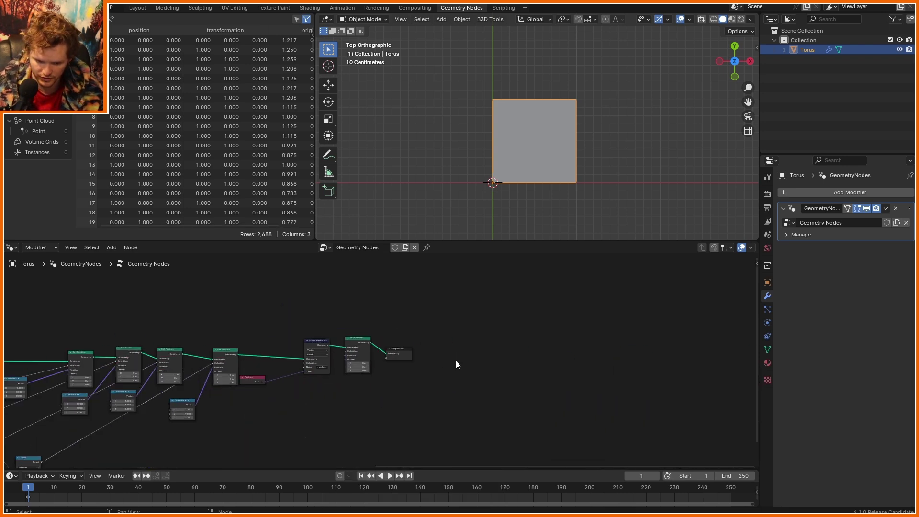
{"action": "scroll", "coordinate": [456, 365], "scroll_direction": "up", "scroll_amount": 5}
{"action": "middle_click_drag", "start_coordinate": [305, 333], "coordinate": [370, 331]}
{"action": "key", "text": "shift+a"}
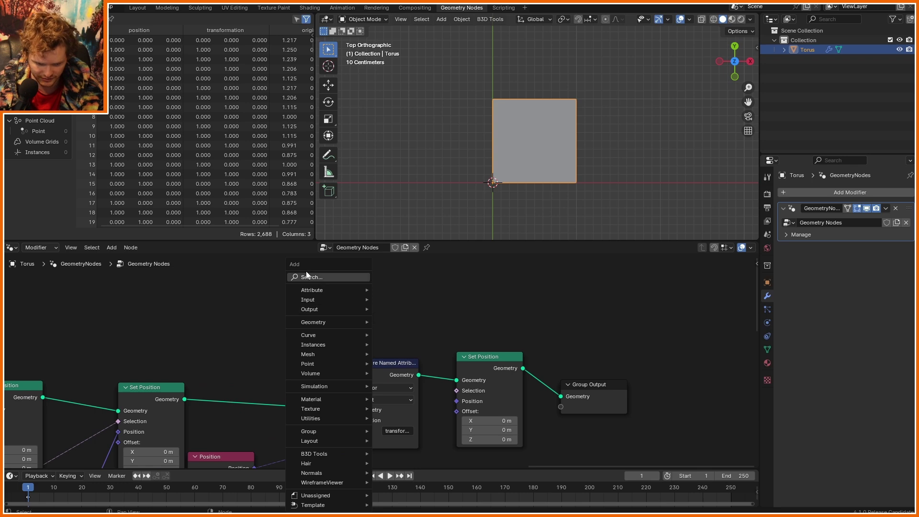
{"action": "left_click", "coordinate": [306, 276]}
{"action": "key", "text": "Return"}
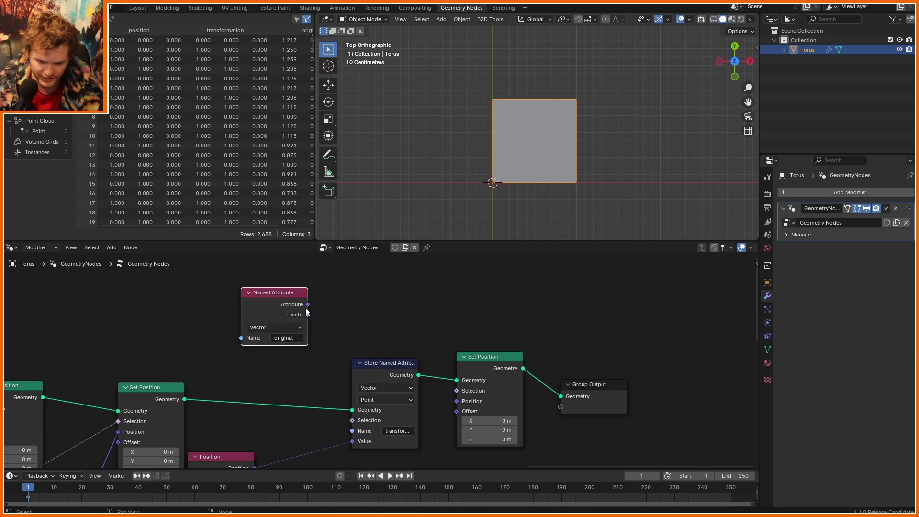
{"action": "left_click_drag", "start_coordinate": [308, 304], "coordinate": [458, 402]}
{"action": "middle_click_drag", "start_coordinate": [486, 141], "coordinate": [528, 117]}
{"action": "scroll", "coordinate": [529, 118], "scroll_direction": "up", "scroll_amount": 2}
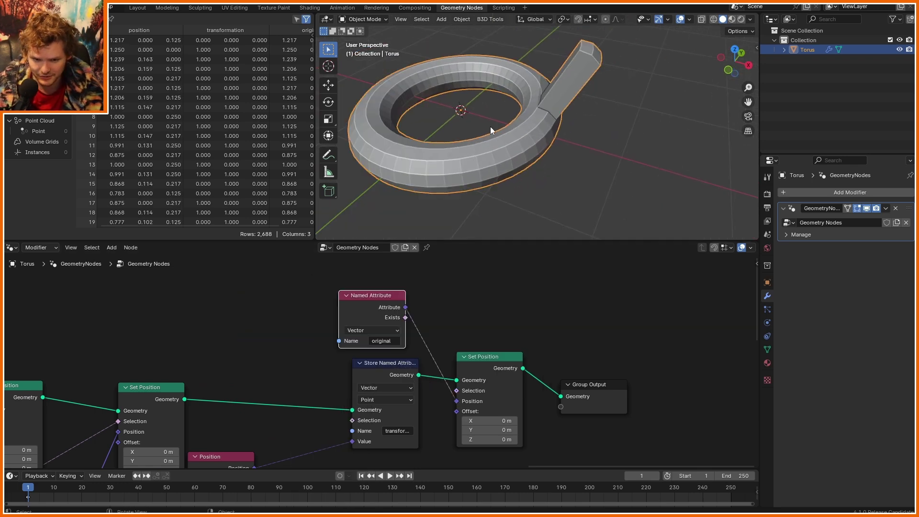
Step: Compare the spreadsheet data of the Group Input node with that of the last Set Position node
{"action": "key", "text": "Home"}
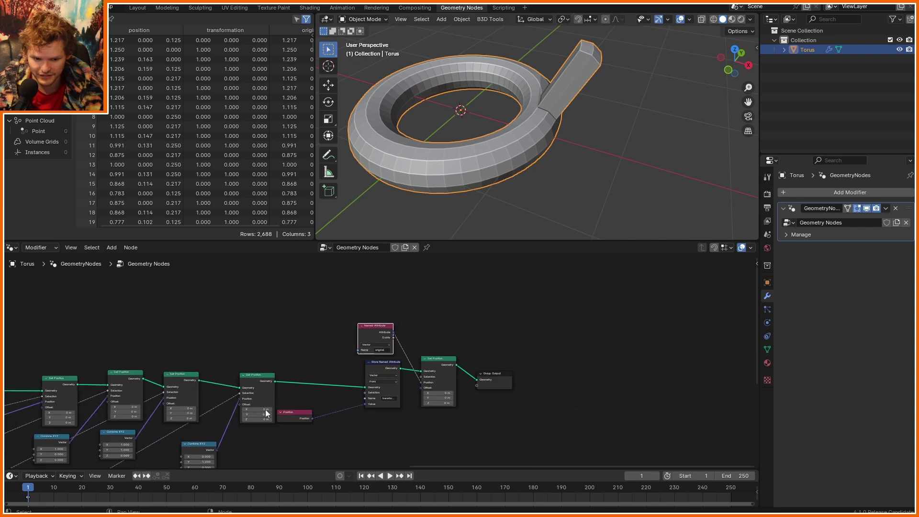
{"action": "left_click", "coordinate": [29, 366], "text": "alt+shift"}
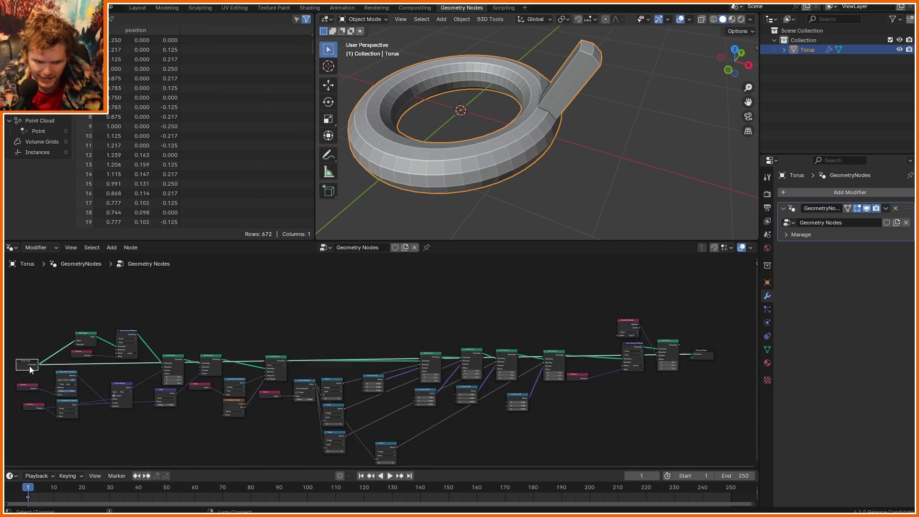
{"action": "middle_click_drag", "start_coordinate": [678, 348], "coordinate": [436, 364]}
{"action": "left_click", "coordinate": [428, 365], "text": "alt+shift"}
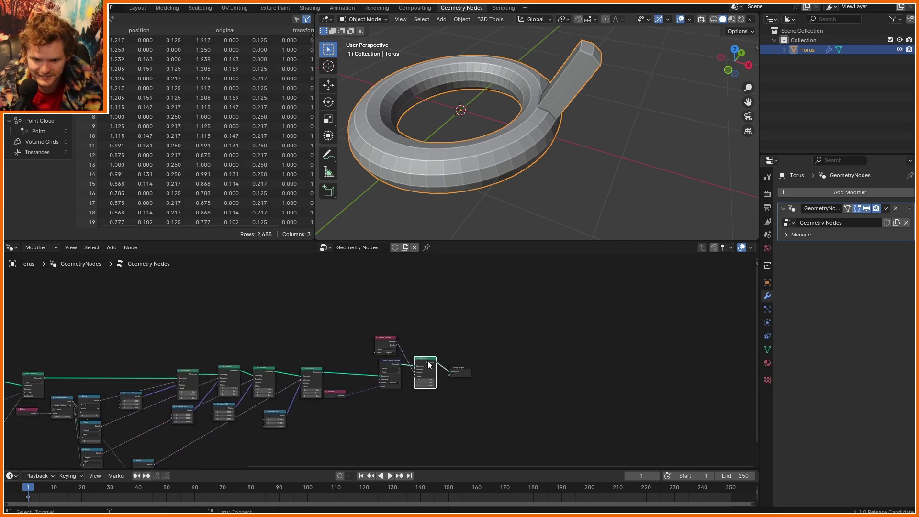
Step: Move the Group Output node farther from the last Set Position node to make room between them
{"action": "scroll", "coordinate": [467, 395], "scroll_direction": "up", "scroll_amount": 6}
{"action": "scroll", "coordinate": [490, 400], "scroll_direction": "up", "scroll_amount": 5}
{"action": "left_click_drag", "start_coordinate": [608, 432], "coordinate": [570, 359]}
{"action": "key", "text": "g"}
{"action": "left_click", "coordinate": [740, 347]}
{"action": "middle_click_drag", "start_coordinate": [466, 335], "coordinate": [218, 299]}
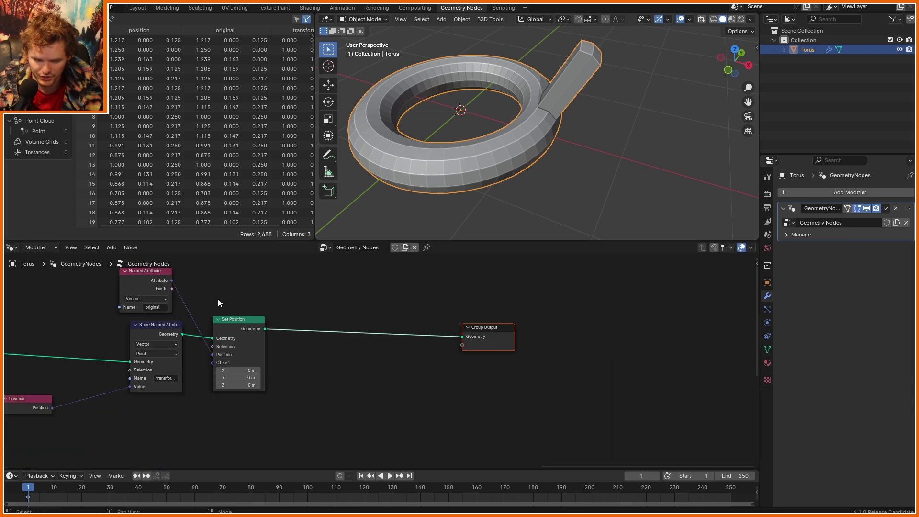
Step: Duplicate the Named Attribute node, set it to read "transformation", and preview it on the last Set Position geometry with a Viewer node
{"action": "left_click", "coordinate": [150, 279]}
{"action": "key", "text": "shift+d"}
{"action": "left_click", "coordinate": [296, 388]}
{"action": "scroll", "coordinate": [378, 364], "scroll_direction": "up", "scroll_amount": 3}
{"action": "middle_click_drag", "start_coordinate": [545, 146], "coordinate": [677, 125], "text": "shift"}
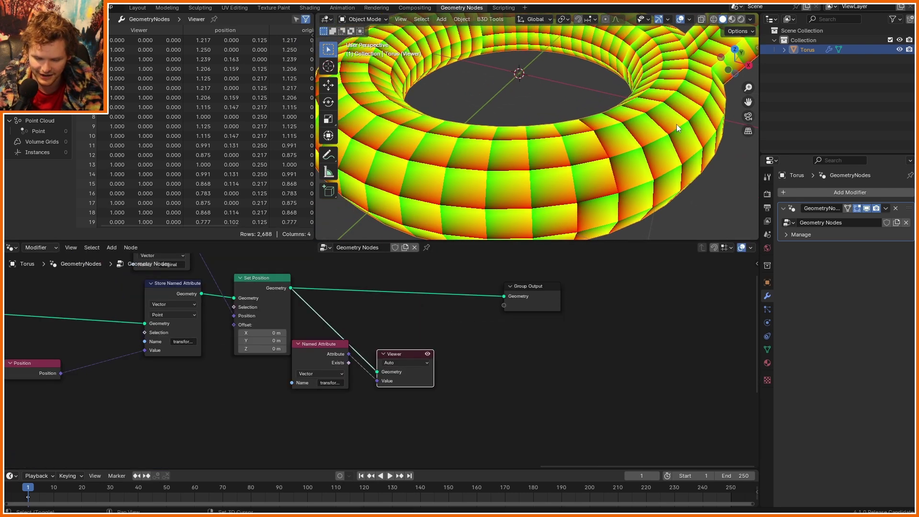
{"action": "scroll", "coordinate": [616, 146], "scroll_direction": "down", "scroll_amount": 3}
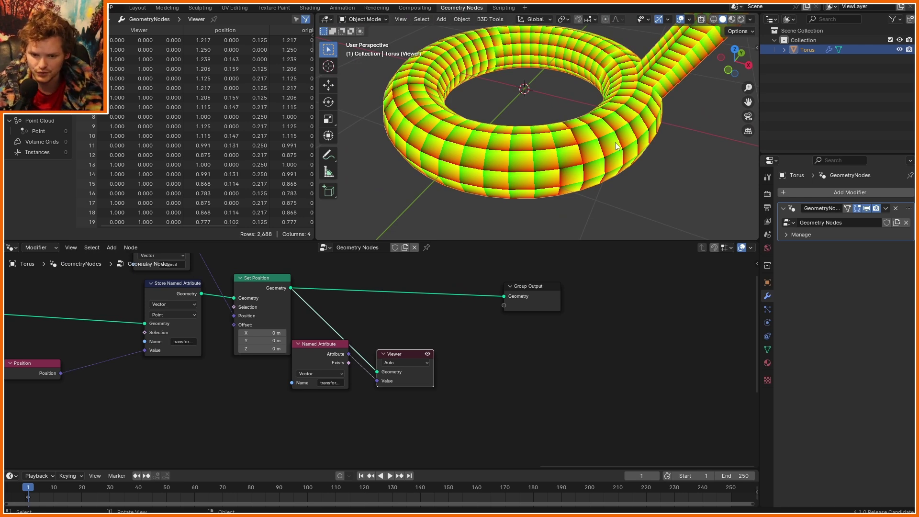
Step: Examine up close how the previewed color gradients run across the individual torus faces
{"action": "scroll", "coordinate": [606, 155], "scroll_direction": "up", "scroll_amount": 4}
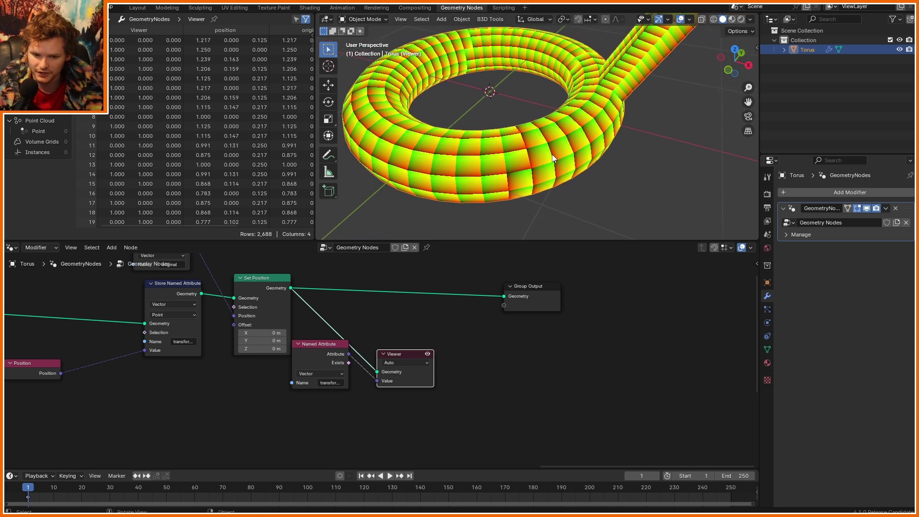
{"action": "key", "text": "d"}
{"action": "mouse_move", "coordinate": [518, 168]}
{"action": "left_mouse_down"}
{"action": "mouse_move", "coordinate": [507, 139]}
{"action": "mouse_move", "coordinate": [542, 129]}
{"action": "mouse_move", "coordinate": [520, 163]}
{"action": "left_mouse_up"}
{"action": "right_click_drag", "start_coordinate": [526, 168], "coordinate": [515, 137]}
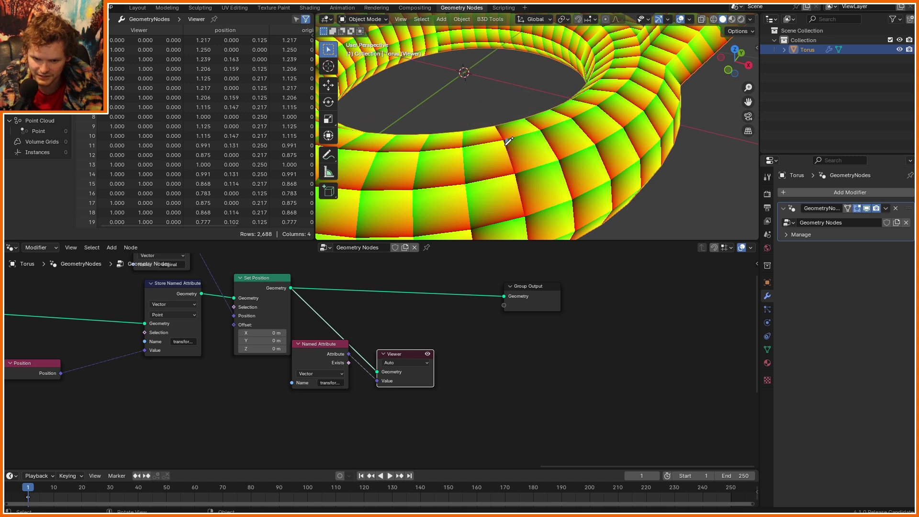
{"action": "middle_click_drag", "start_coordinate": [459, 220], "coordinate": [422, 219]}
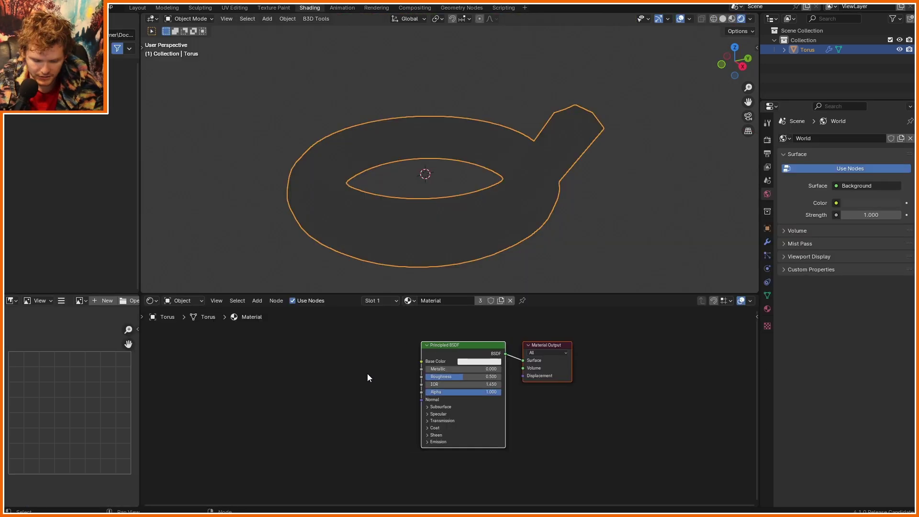
Step: Try previewing a Wireframe node on the torus material in the Shading workspace, and delete the node
{"action": "key", "text": "shift+a"}
{"action": "type", "text": "wir"}
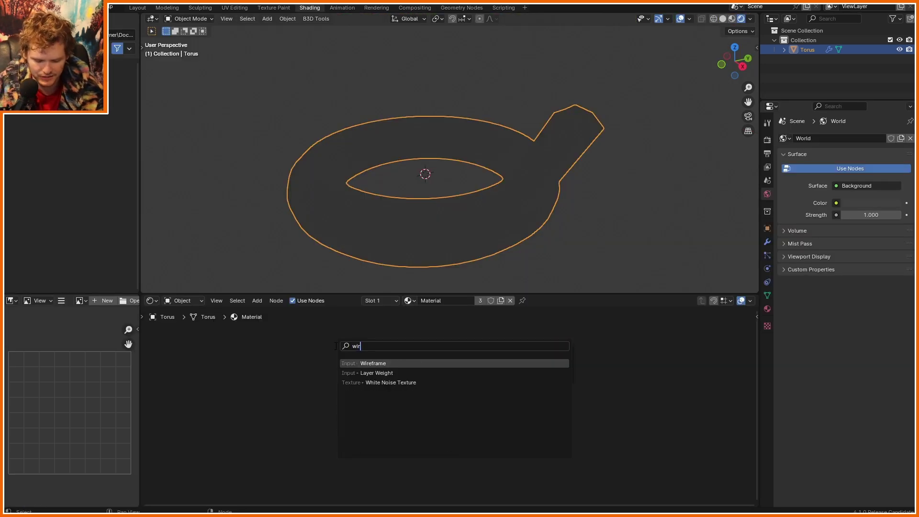
{"action": "type", "text": "e"}
{"action": "key", "text": "Return"}
{"action": "left_click", "coordinate": [345, 356]}
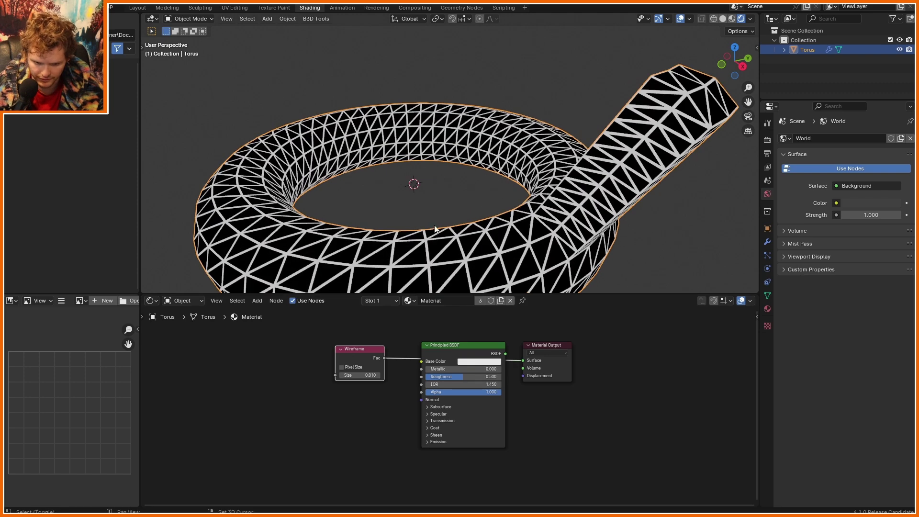
{"action": "middle_click_drag", "start_coordinate": [434, 228], "coordinate": [452, 219], "text": "shift"}
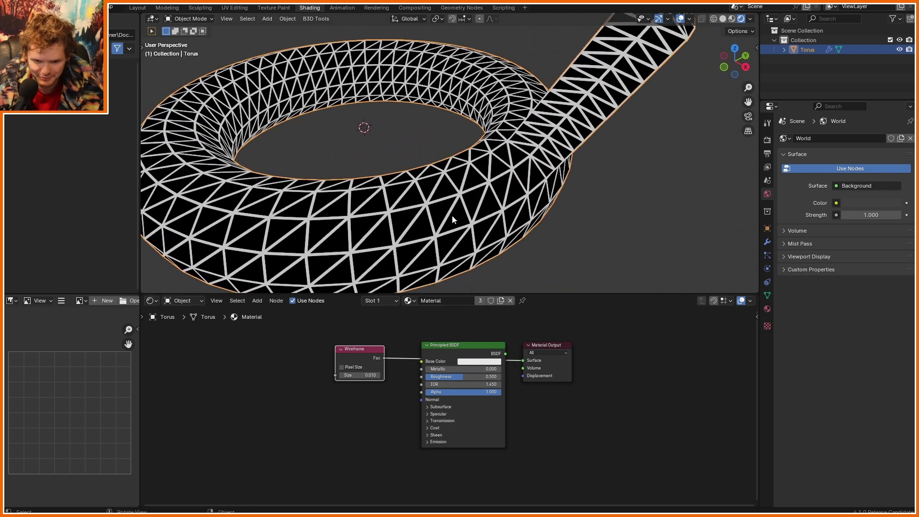
{"action": "key", "text": "x"}
Step: Add an Attribute node to the torus material and set its name to "transformation"
{"action": "key", "text": "shift+a"}
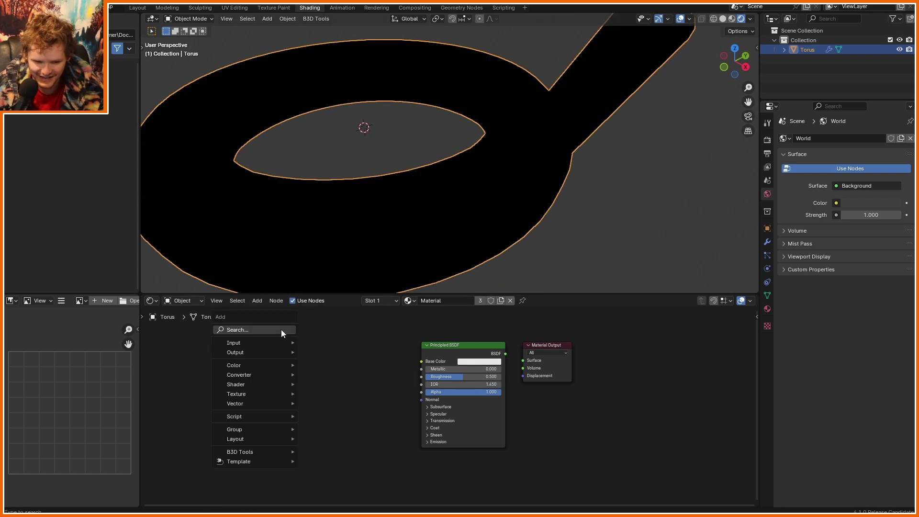
{"action": "type", "text": "att"}
{"action": "key", "text": "Return"}
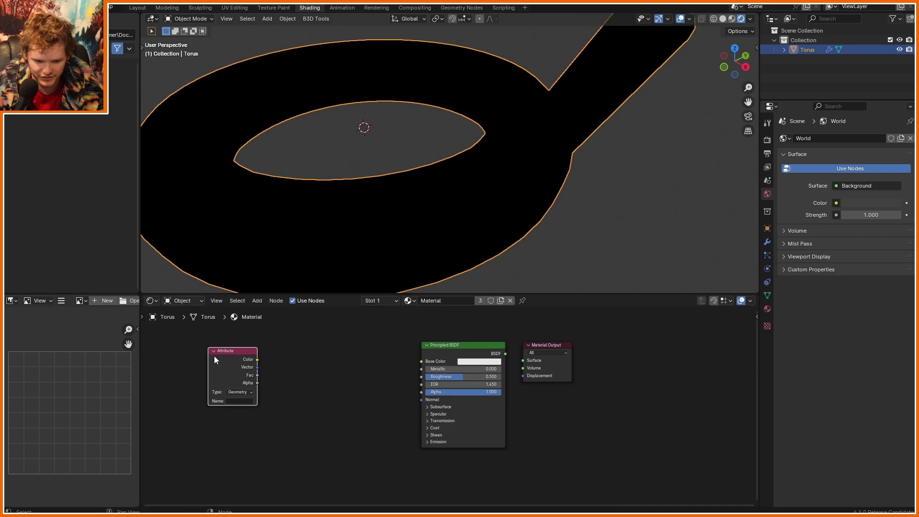
{"action": "left_click", "coordinate": [214, 355]}
{"action": "scroll", "coordinate": [287, 409], "scroll_direction": "up", "scroll_amount": 4}
{"action": "middle_click_drag", "start_coordinate": [273, 420], "coordinate": [383, 398]}
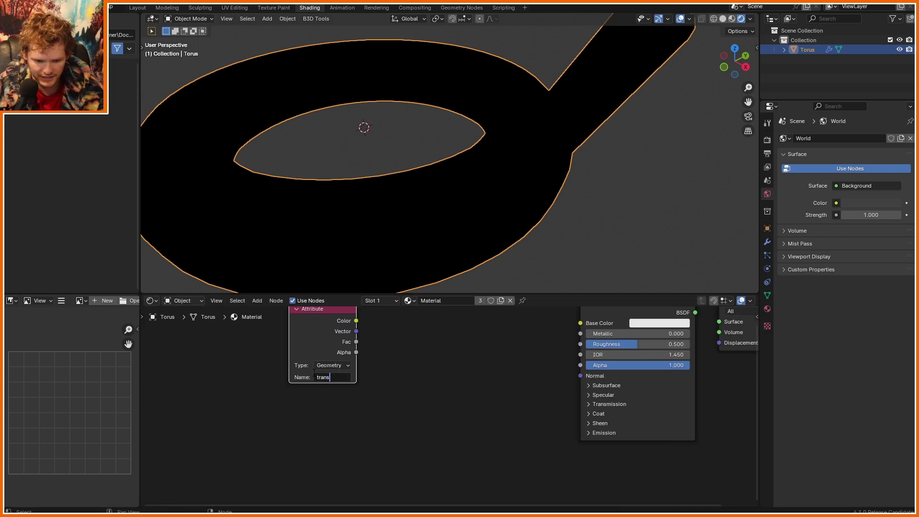
Step: Split the Attribute node's Vector with a Separate XYZ node and preview its X output on the torus
{"action": "left_click", "coordinate": [318, 345], "text": "ctrl+shift"}
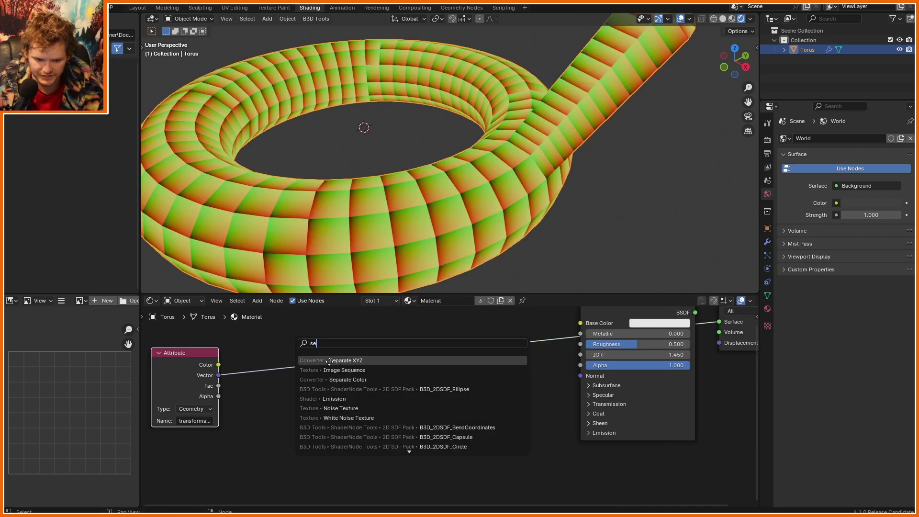
{"action": "left_click", "coordinate": [329, 360]}
{"action": "left_click", "coordinate": [237, 341]}
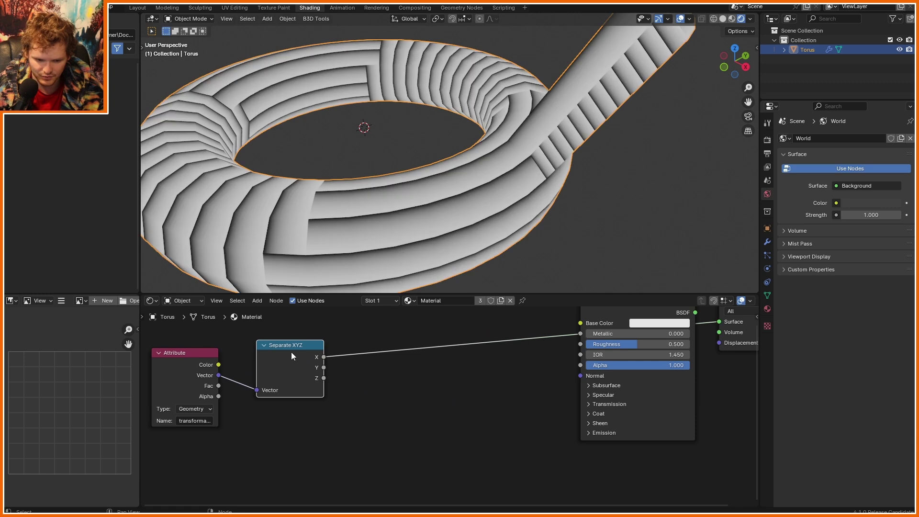
{"action": "middle_click_drag", "start_coordinate": [374, 232], "coordinate": [351, 198]}
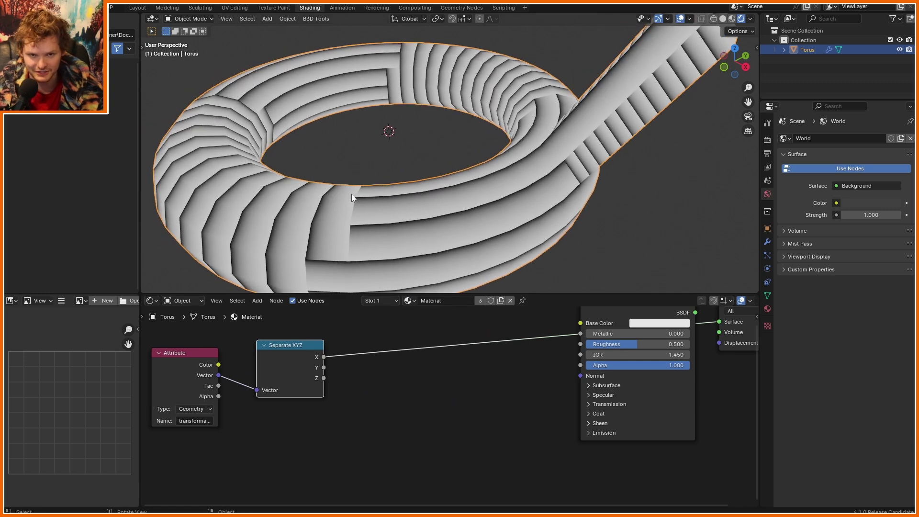
Step: Insert a Math node after the Separate XYZ X output, set to Compare with Value 0.500 and Epsilon 0.450
{"action": "left_click", "coordinate": [297, 355], "text": "ctrl+shift"}
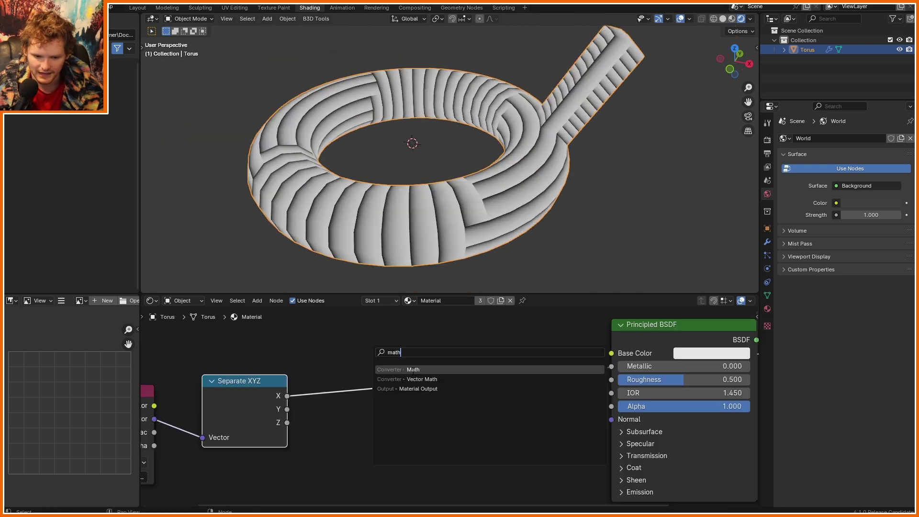
{"action": "key", "text": "Return"}
{"action": "left_click", "coordinate": [399, 391]}
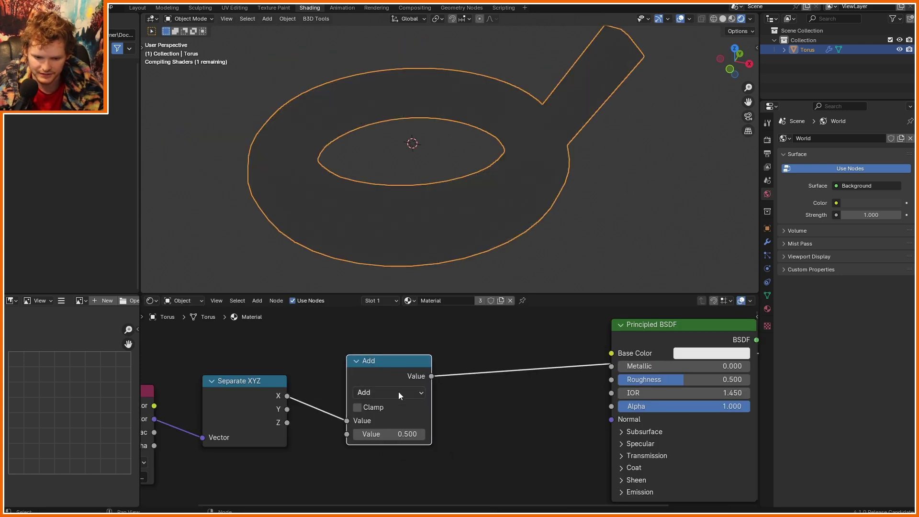
{"action": "left_click", "coordinate": [398, 392]}
{"action": "key", "text": "c"}
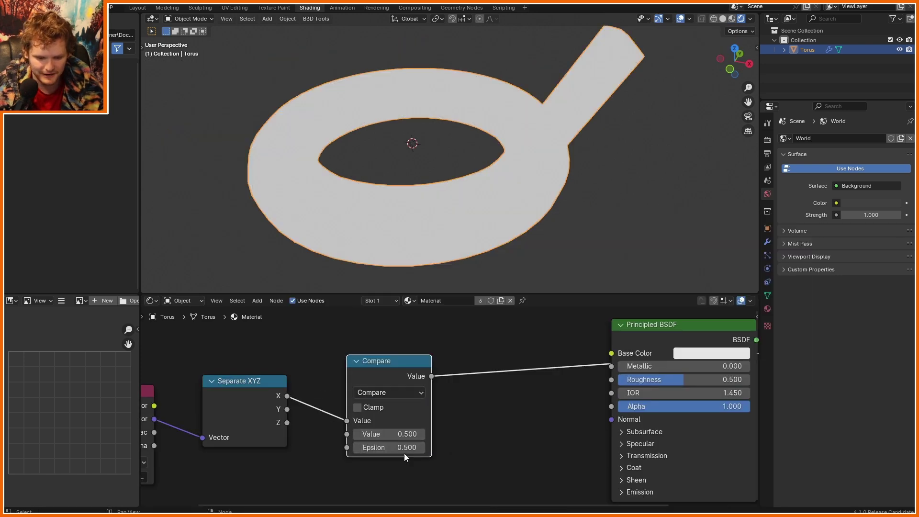
{"action": "left_click_drag", "start_coordinate": [405, 448], "coordinate": [382, 448], "text": "shift"}
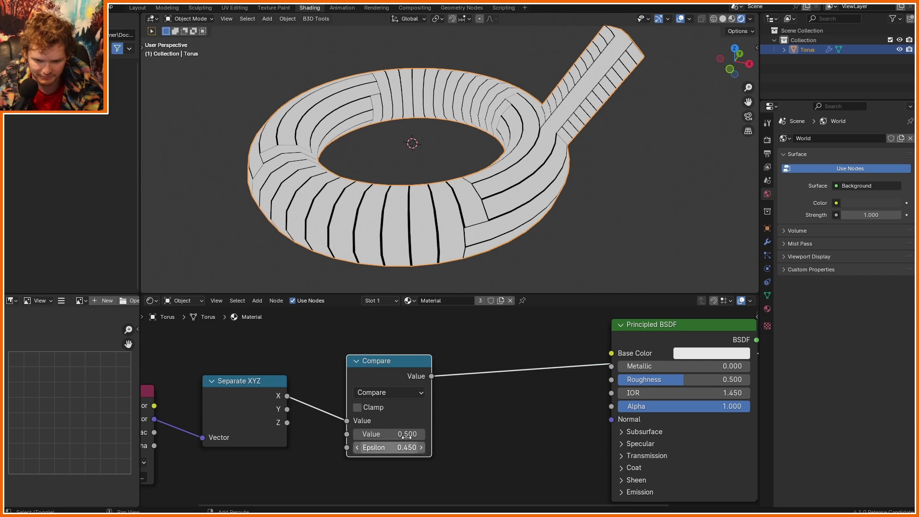
Step: Duplicate the Compare node below the original and feed its first Value from the Separate XYZ Y output
{"action": "scroll", "coordinate": [442, 221], "scroll_direction": "up", "scroll_amount": 2}
{"action": "key", "text": "g"}
{"action": "left_click", "coordinate": [429, 337]}
{"action": "key", "text": "shift+d"}
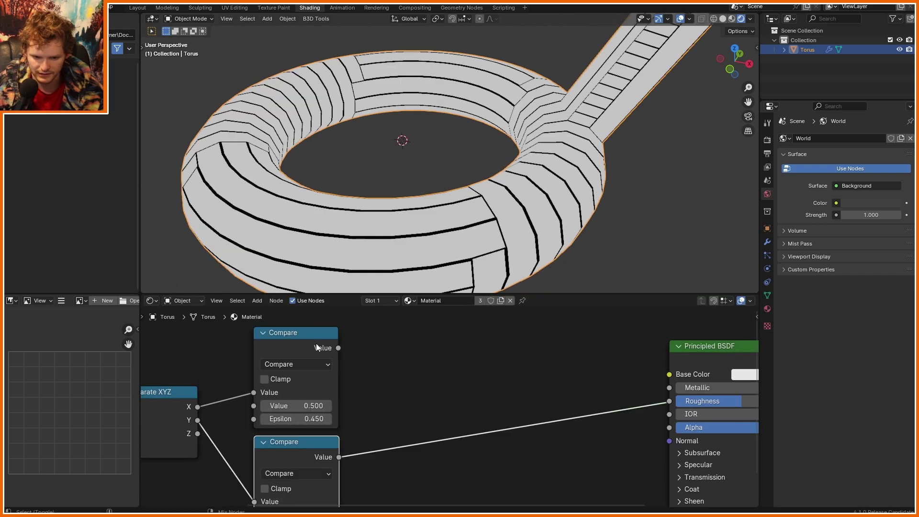
{"action": "left_click", "coordinate": [312, 340], "text": "ctrl+shift"}
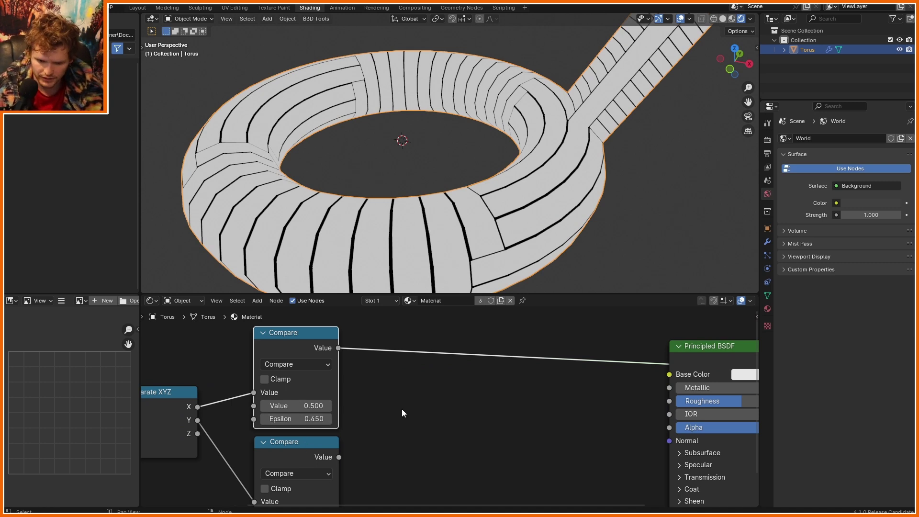
Step: Insert a Math node set to Minimum after the first Compare and connect the second Compare to its other Value
{"action": "key", "text": "shift+a"}
{"action": "type", "text": "add"}
{"action": "key", "text": "Return"}
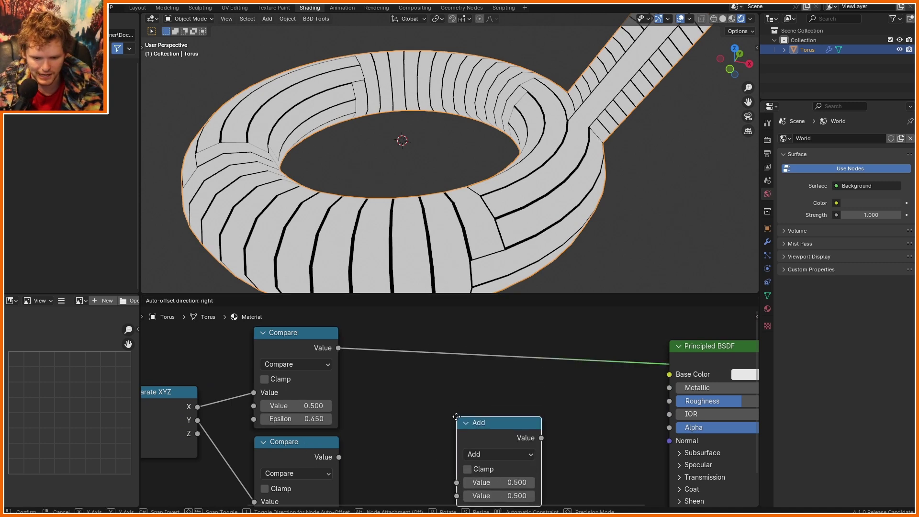
{"action": "left_click", "coordinate": [452, 393]}
{"action": "scroll", "coordinate": [536, 185], "scroll_direction": "up", "scroll_amount": 3}
{"action": "middle_click_drag", "start_coordinate": [536, 184], "coordinate": [486, 127]}
{"action": "left_click", "coordinate": [441, 375]}
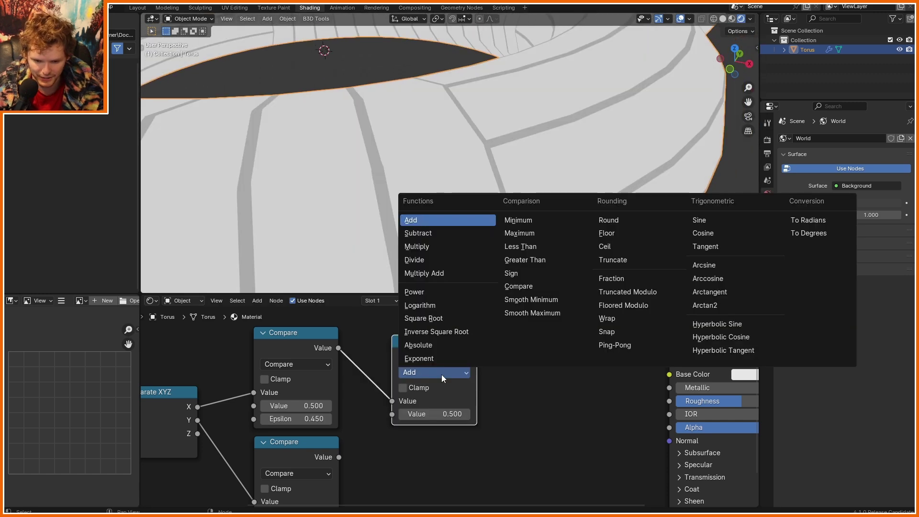
{"action": "left_click", "coordinate": [527, 221]}
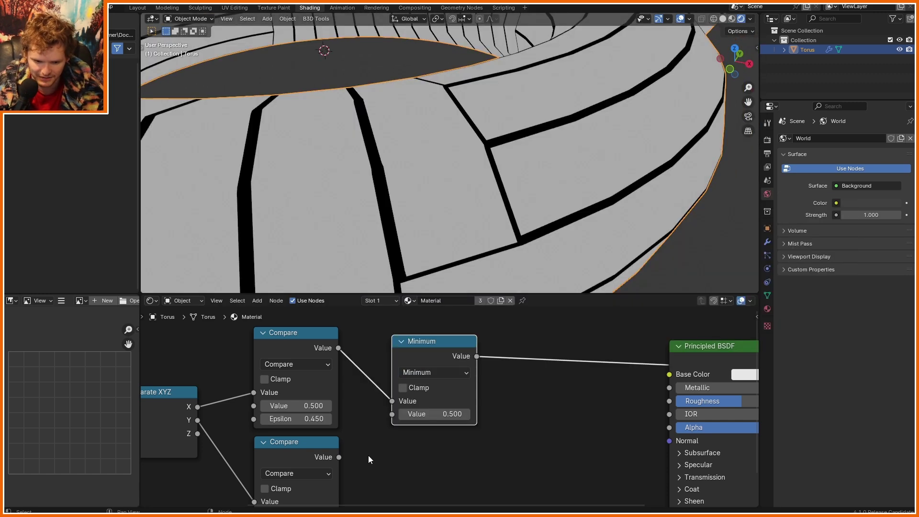
{"action": "left_click_drag", "start_coordinate": [339, 457], "coordinate": [392, 414]}
{"action": "scroll", "coordinate": [501, 200], "scroll_direction": "down", "scroll_amount": 5}
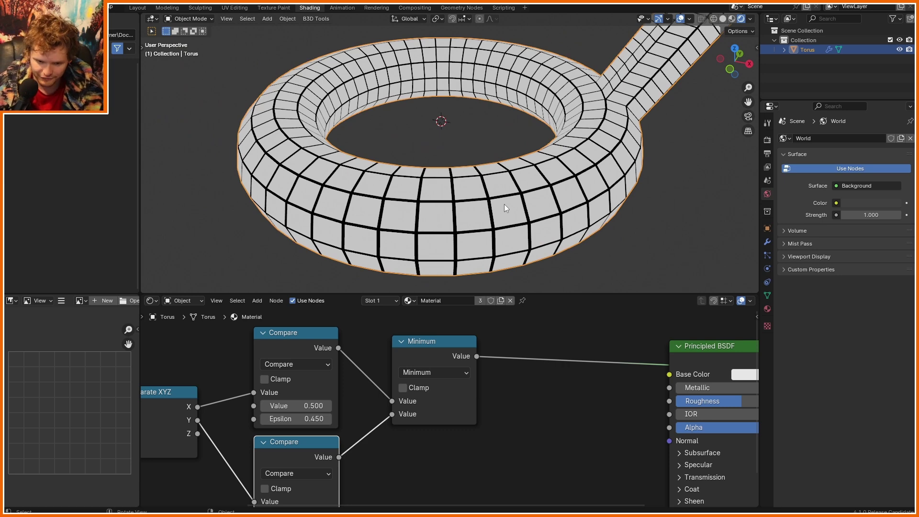
Step: Insert an Invert Color node after the Minimum node
{"action": "middle_click_drag", "start_coordinate": [551, 356], "coordinate": [454, 365]}
{"action": "key", "text": "shift+a"}
{"action": "left_click", "coordinate": [456, 340]}
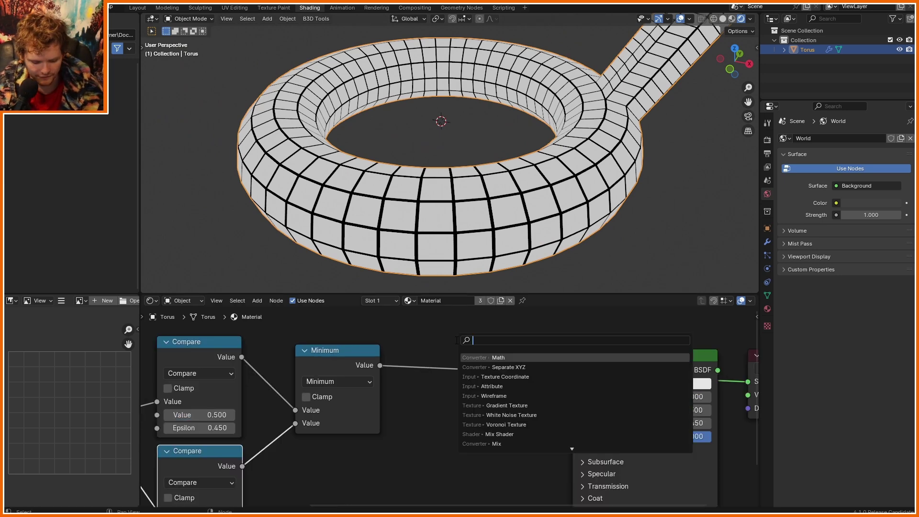
{"action": "type", "text": "inv"}
{"action": "key", "text": "Return"}
{"action": "left_click", "coordinate": [429, 353]}
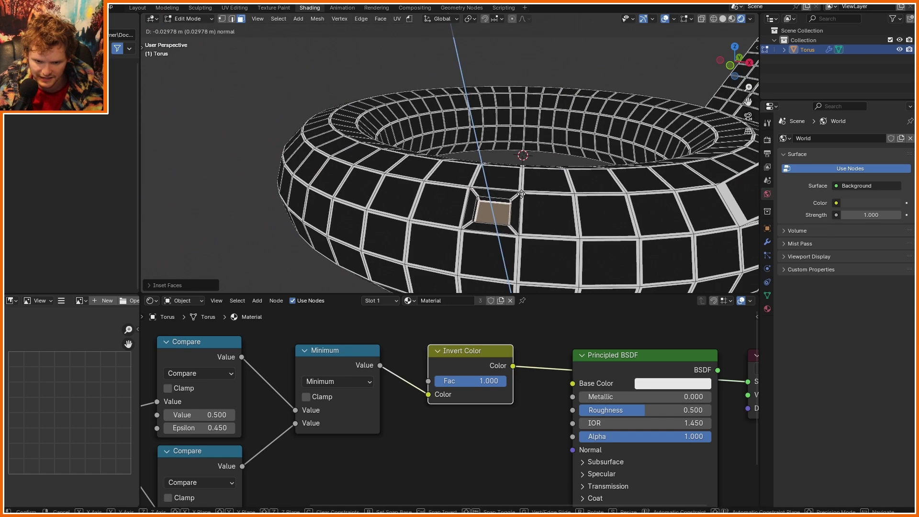
Step: Select a single quad face on the torus in Edit Mode and search the commands for Poke Faces
{"action": "left_click", "coordinate": [522, 194]}
{"action": "middle_click_drag", "start_coordinate": [521, 194], "coordinate": [585, 224]}
{"action": "key", "text": "Tab"}
{"action": "middle_click_drag", "start_coordinate": [433, 208], "coordinate": [482, 222]}
{"action": "key", "text": "Tab"}
{"action": "left_click", "coordinate": [483, 222]}
{"action": "scroll", "coordinate": [483, 221], "scroll_direction": "up", "scroll_amount": 2}
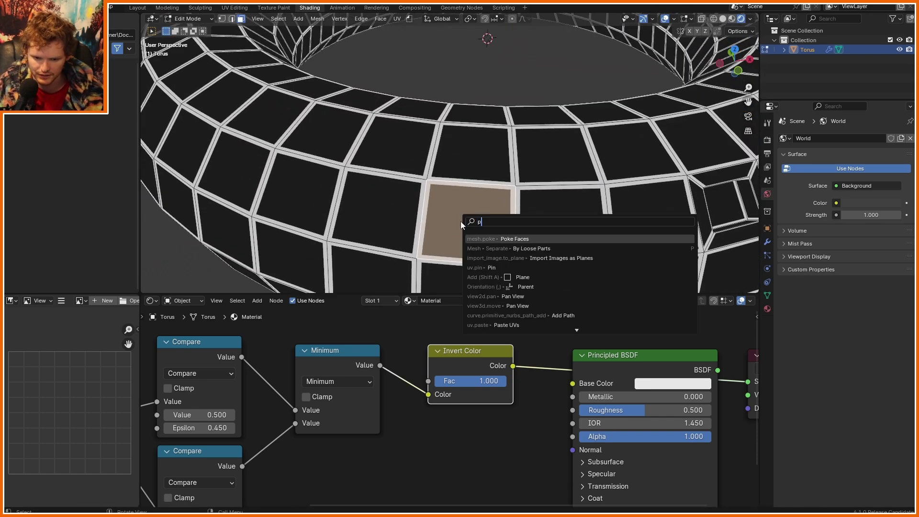
{"action": "key", "text": "Tab"}
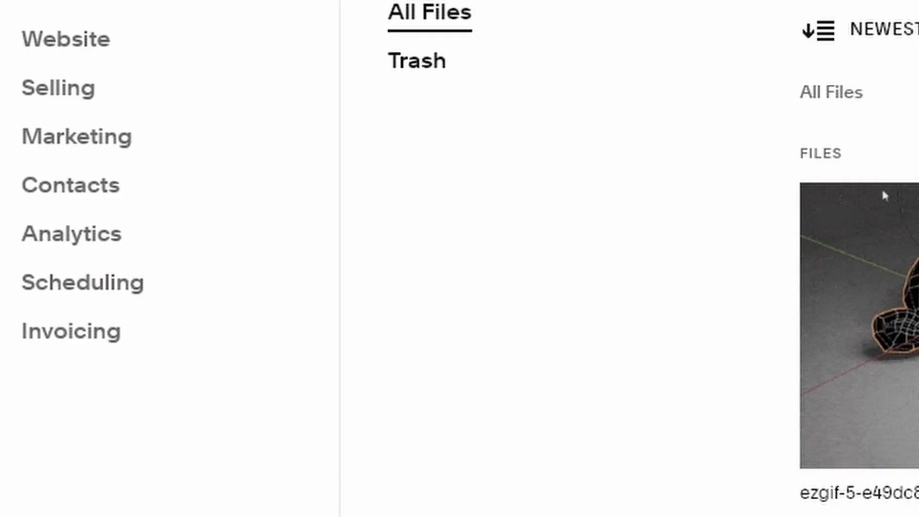
Step: Switch to the website dashboard and look through all files in its Asset Library
{"action": "left_click", "coordinate": [90, 236]}
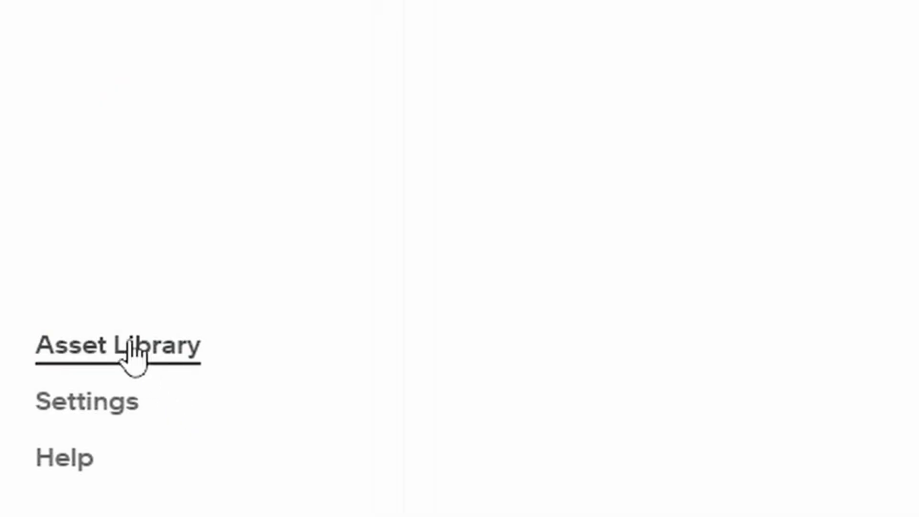
{"action": "scroll", "coordinate": [700, 200], "scroll_direction": "down", "scroll_amount": 10}
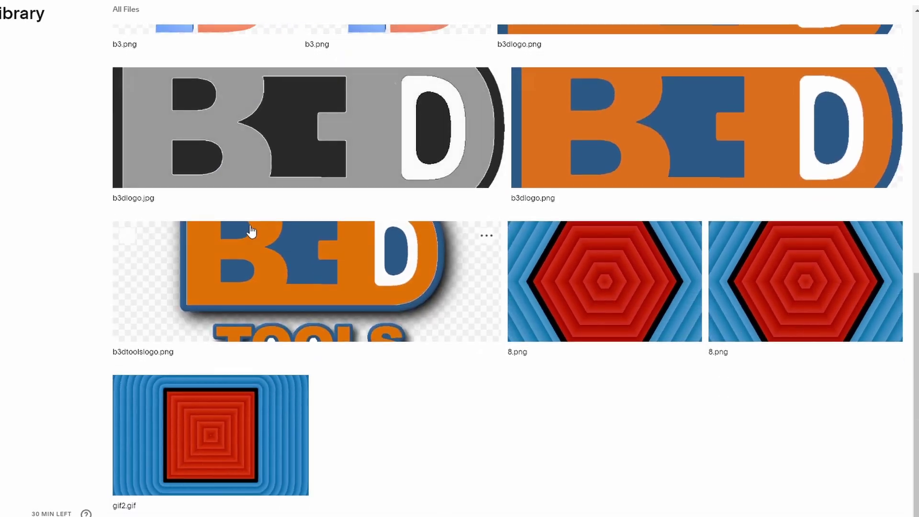
{"action": "scroll", "coordinate": [467, 313], "scroll_direction": "up", "scroll_amount": 10}
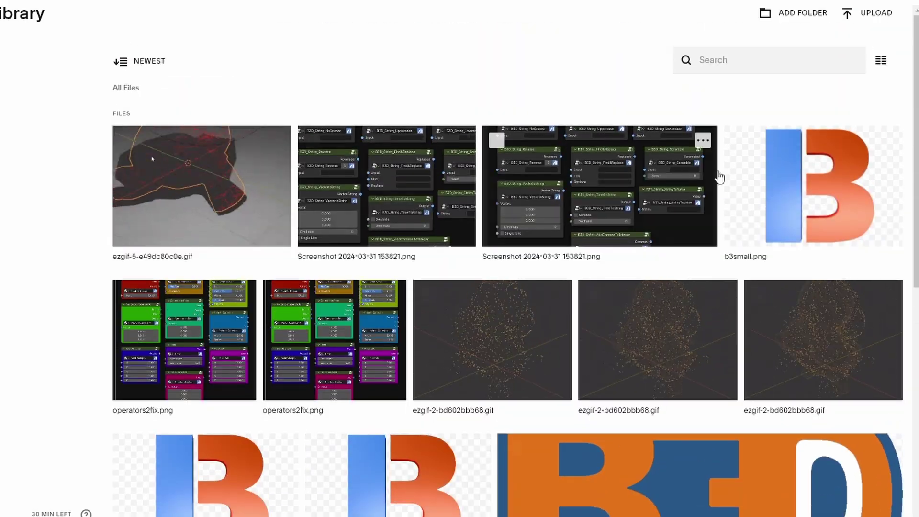